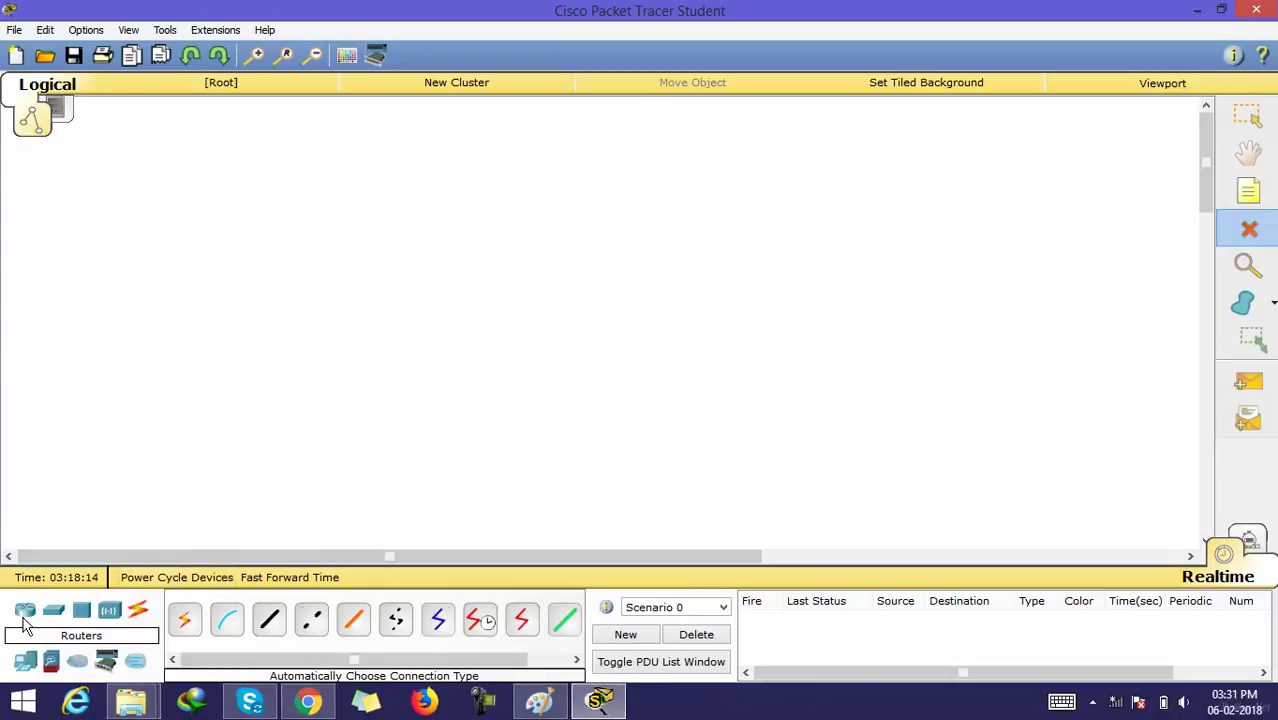
Place two 2811 routers side by side in the upper part of the workspace.
{"action": "left_click", "coordinate": [357, 622], "text": "ctrl"}
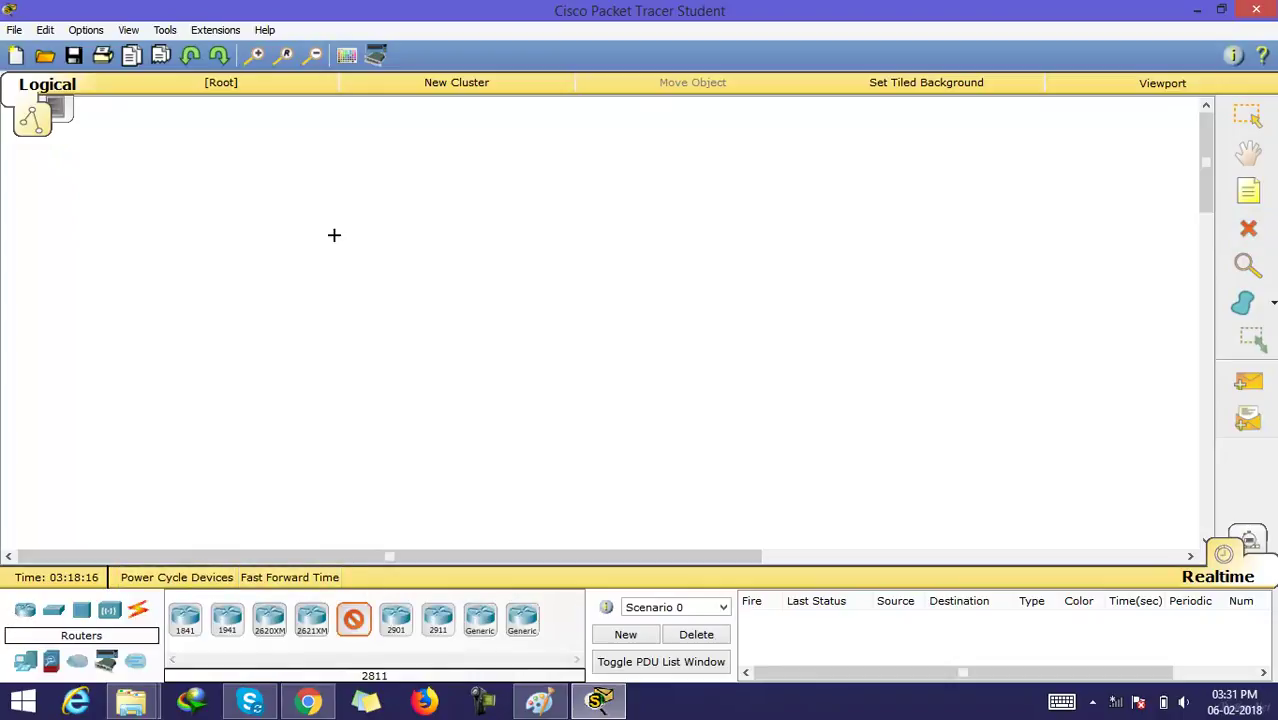
{"action": "left_click", "coordinate": [406, 207]}
{"action": "left_click", "coordinate": [840, 205]}
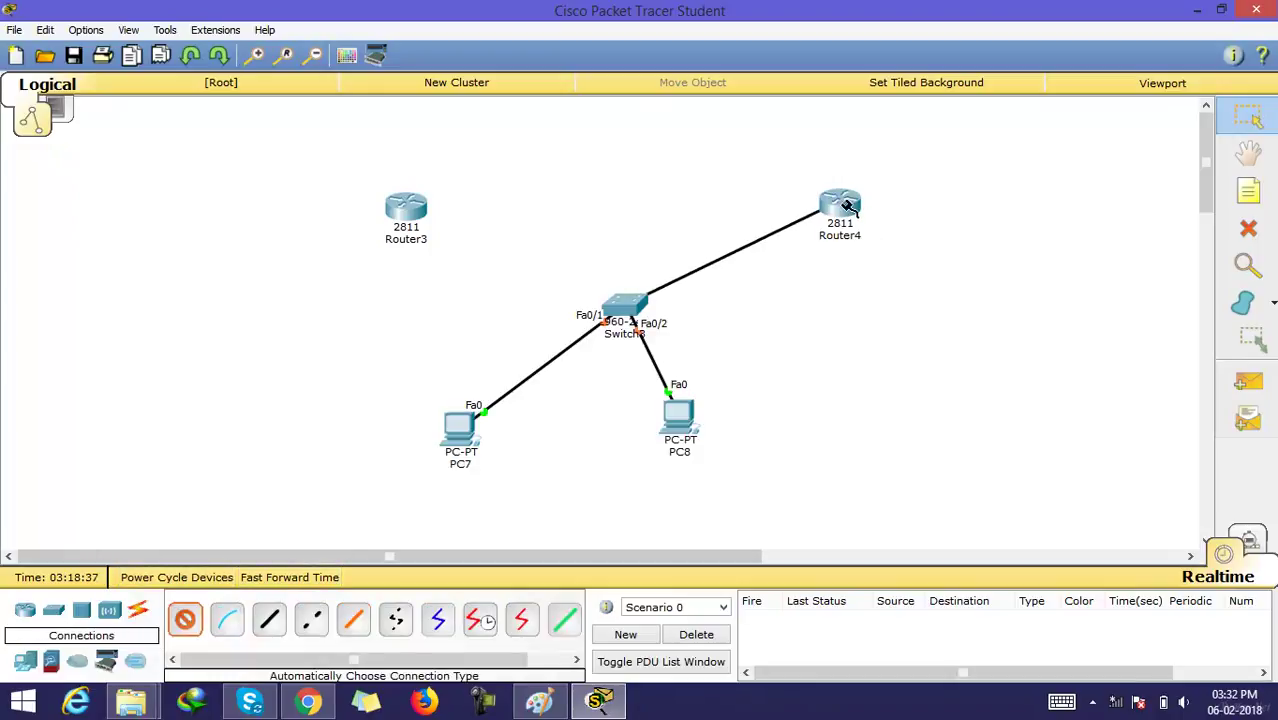
Cable Router4 and Router3 to the switch using the automatically chosen connection type.
{"action": "left_click", "coordinate": [840, 207]}
{"action": "left_click", "coordinate": [625, 305]}
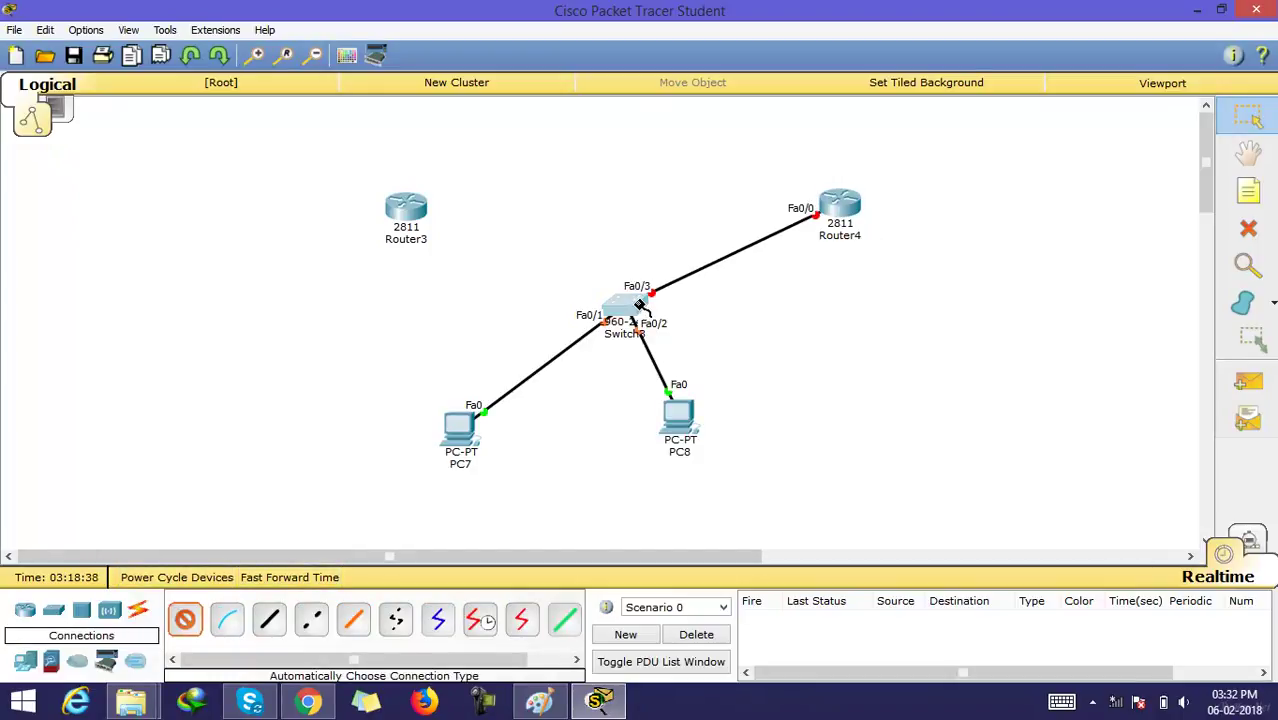
{"action": "left_click", "coordinate": [402, 214]}
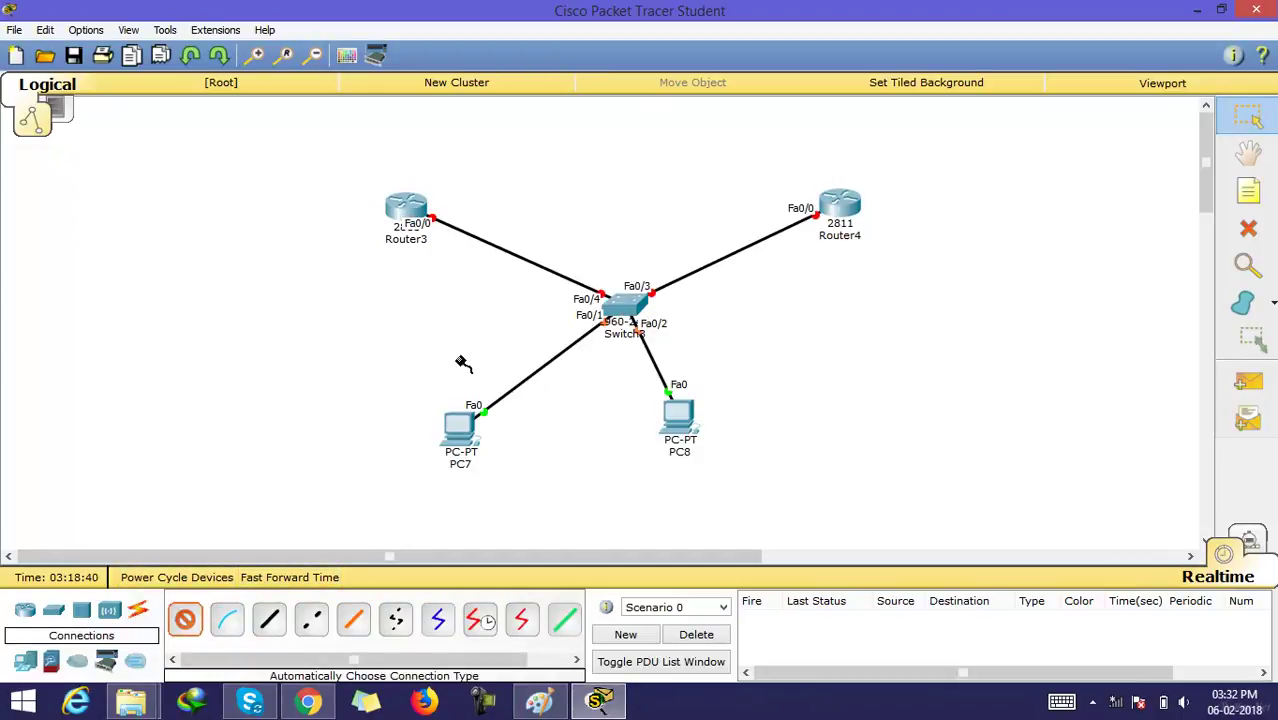
Add a Cloud-PT above the switch and try to cable both routers to it with automatic connections.
{"action": "left_click", "coordinate": [77, 661]}
{"action": "left_click", "coordinate": [184, 616]}
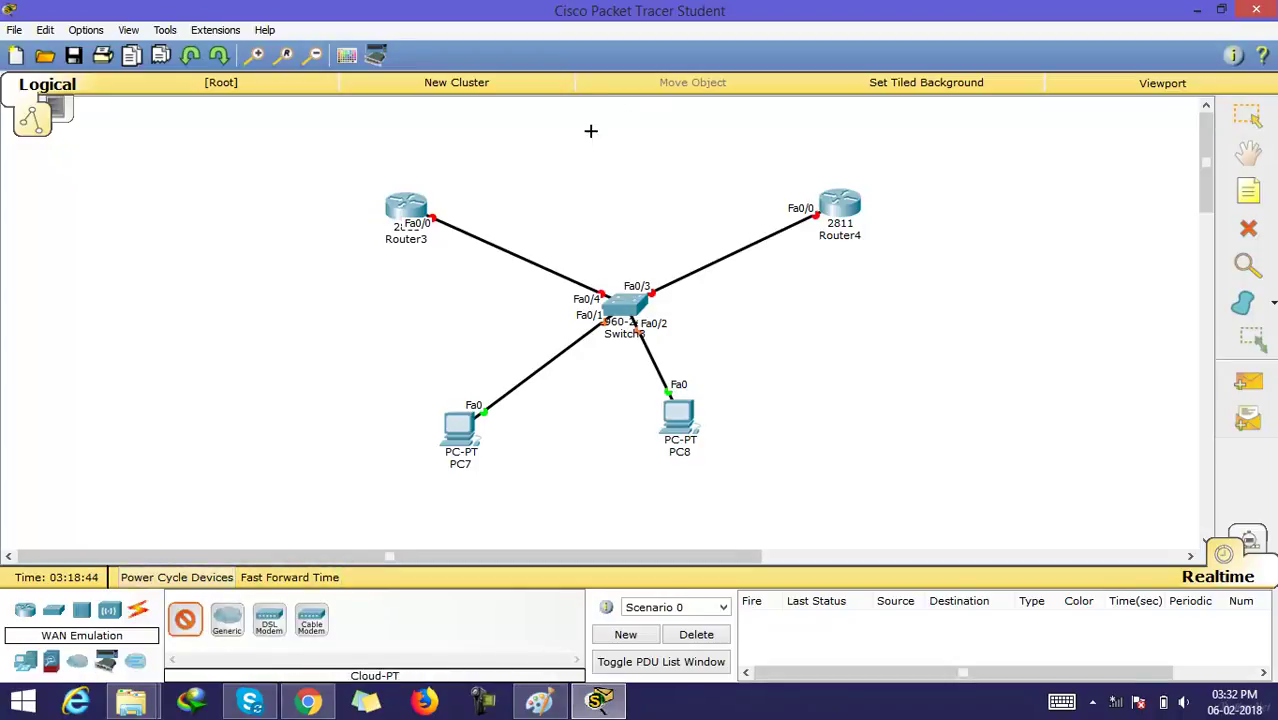
{"action": "left_click", "coordinate": [586, 140]}
{"action": "left_click", "coordinate": [138, 609]}
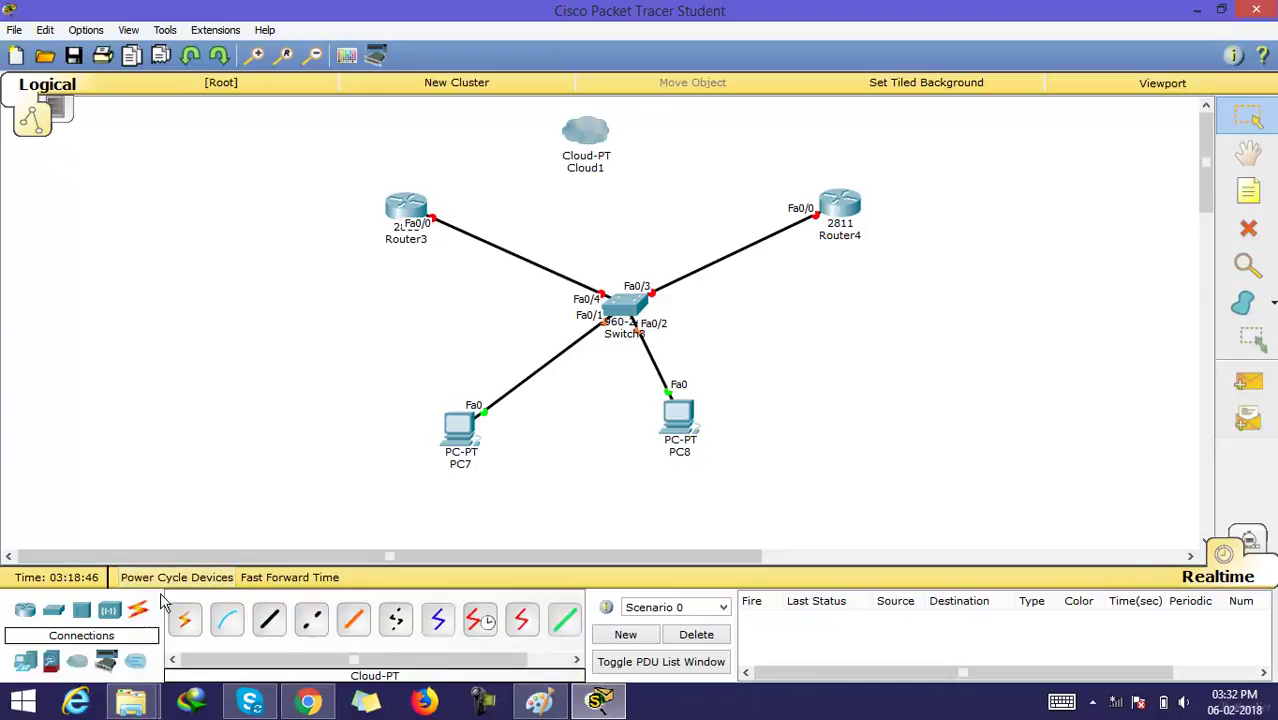
{"action": "left_click", "coordinate": [184, 620]}
{"action": "left_click", "coordinate": [406, 208]}
{"action": "left_click", "coordinate": [586, 135]}
{"action": "left_click", "coordinate": [840, 205]}
{"action": "left_click", "coordinate": [1247, 117]}
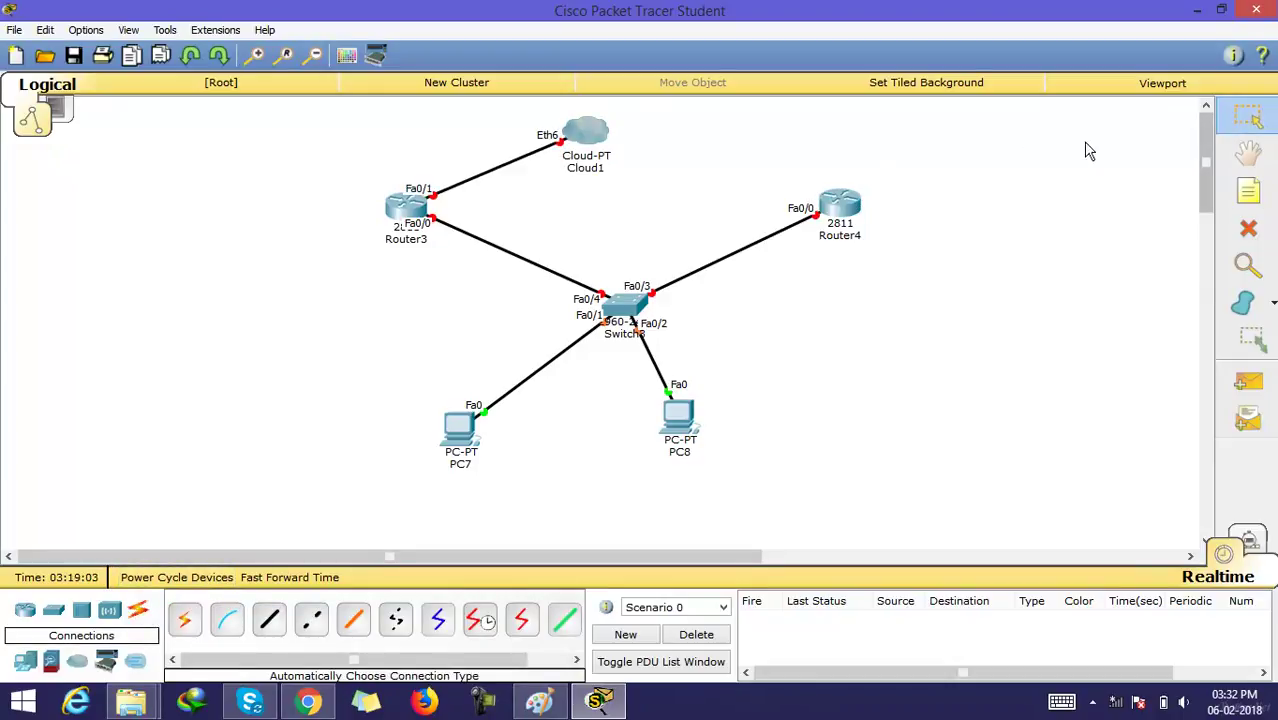
Delete the link between Router3 and the cloud, and delete the cloud itself.
{"action": "left_click", "coordinate": [1248, 229]}
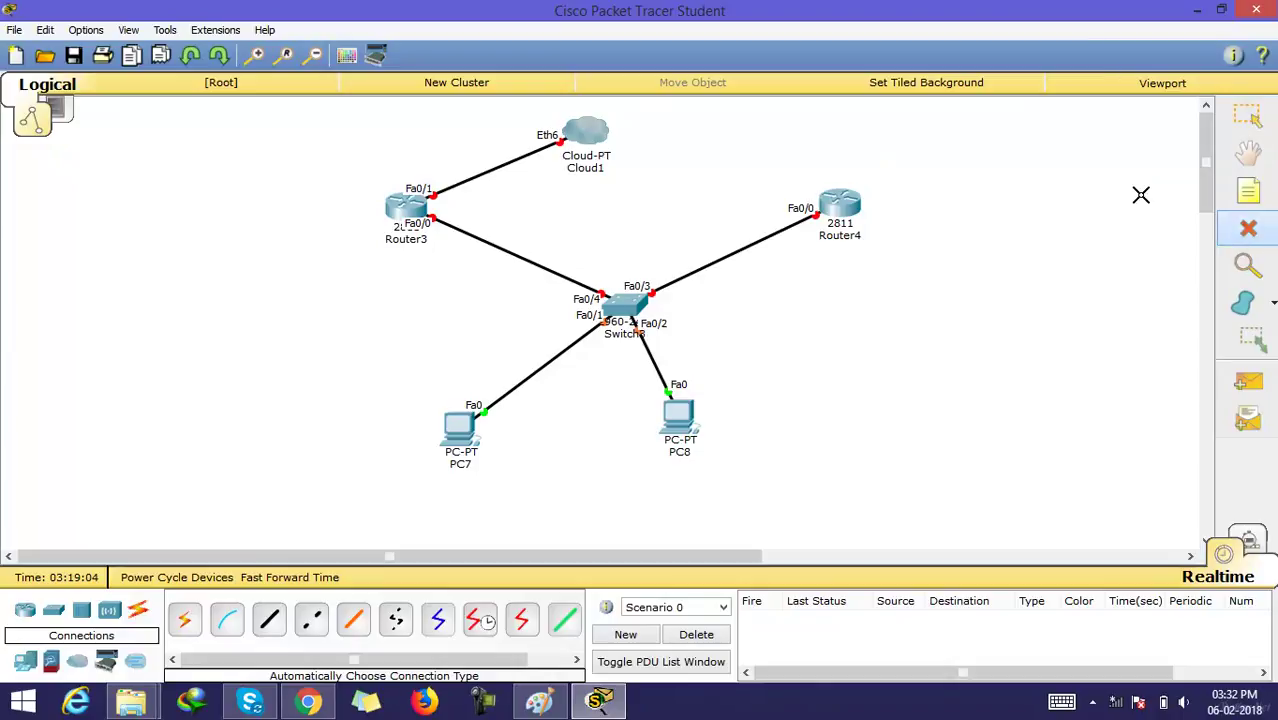
{"action": "left_click", "coordinate": [551, 147]}
{"action": "left_click", "coordinate": [586, 135]}
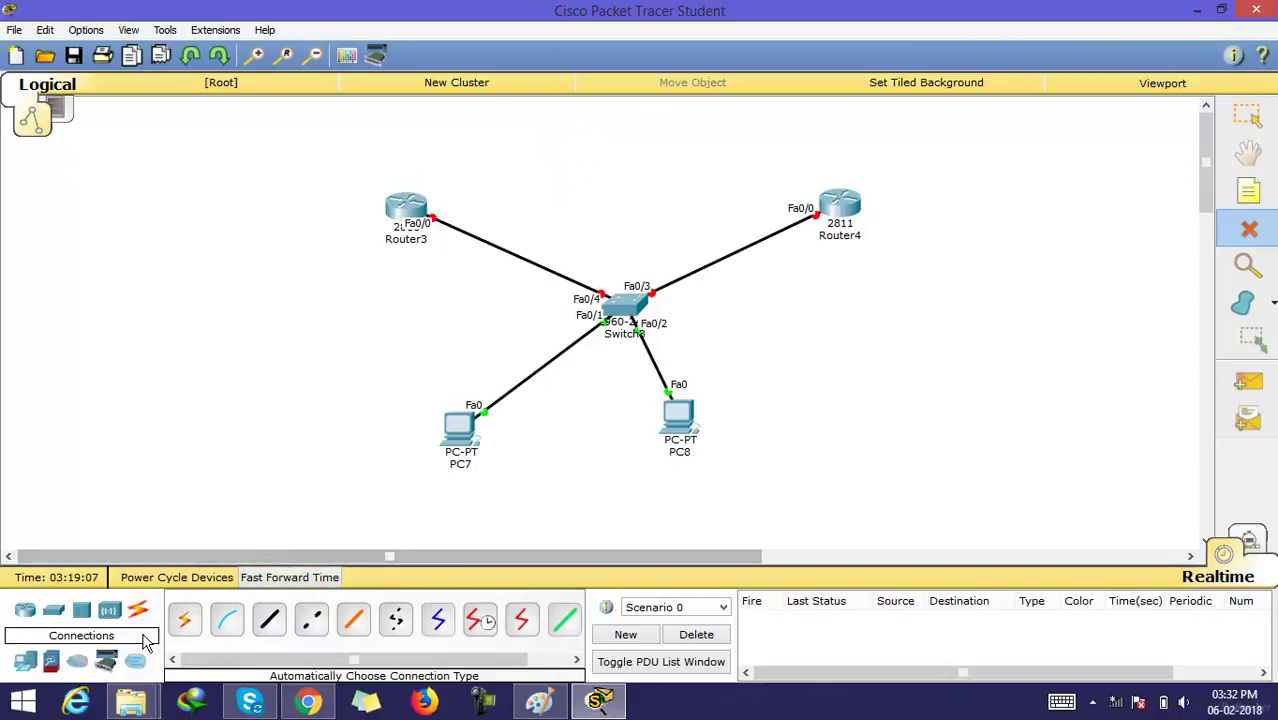
Try a Cloud-PT-Empty between the two routers, shift it aside, and delete it.
{"action": "left_click", "coordinate": [78, 661]}
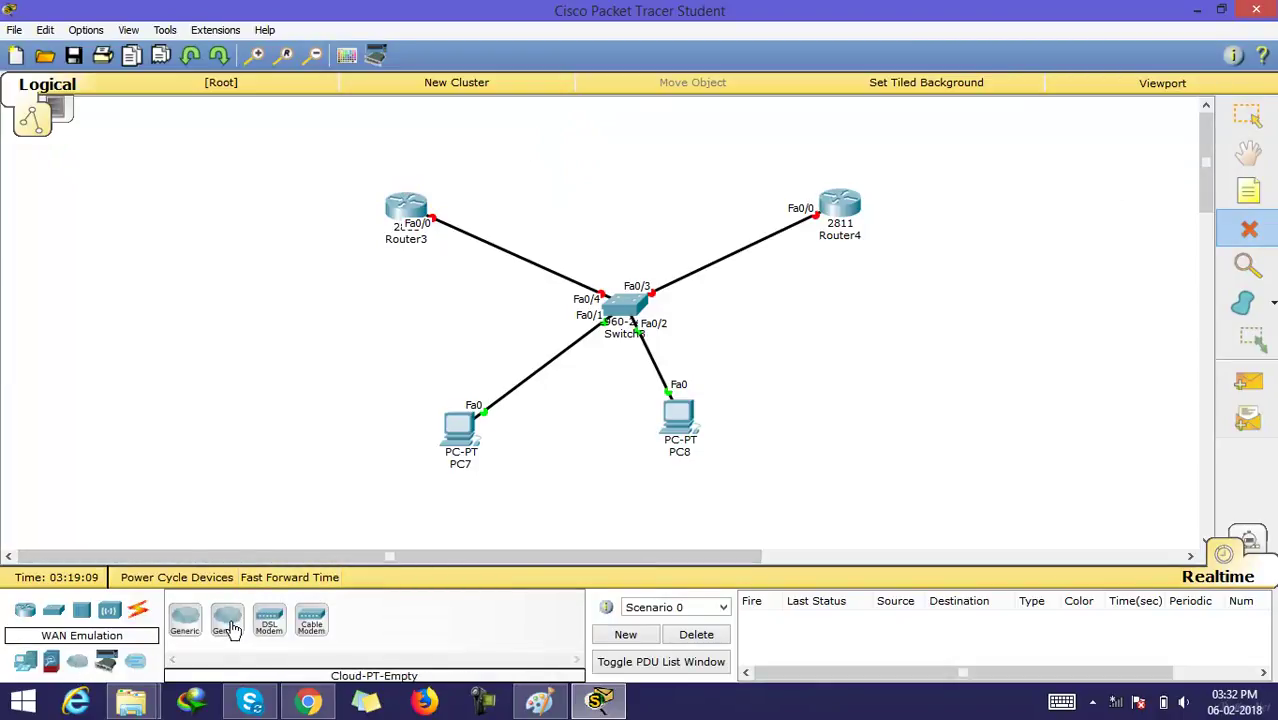
{"action": "left_click", "coordinate": [228, 630]}
{"action": "left_click", "coordinate": [624, 138]}
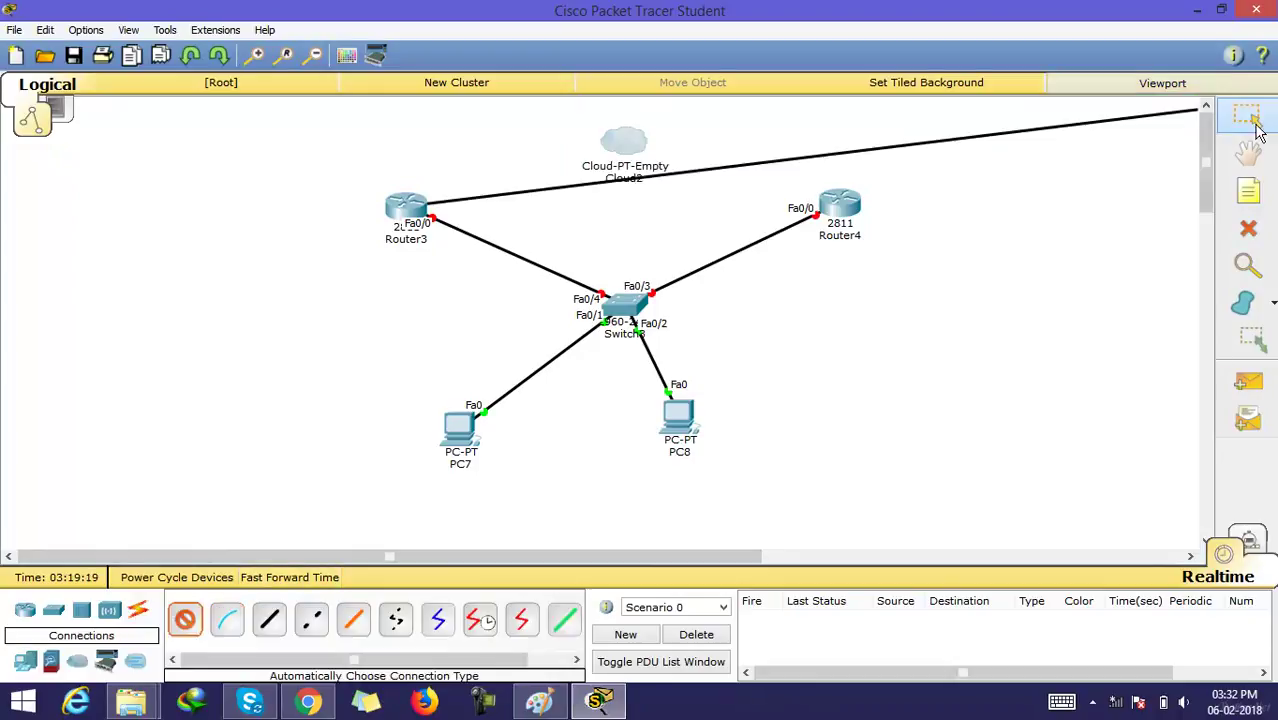
{"action": "left_click_drag", "start_coordinate": [628, 146], "coordinate": [698, 126]}
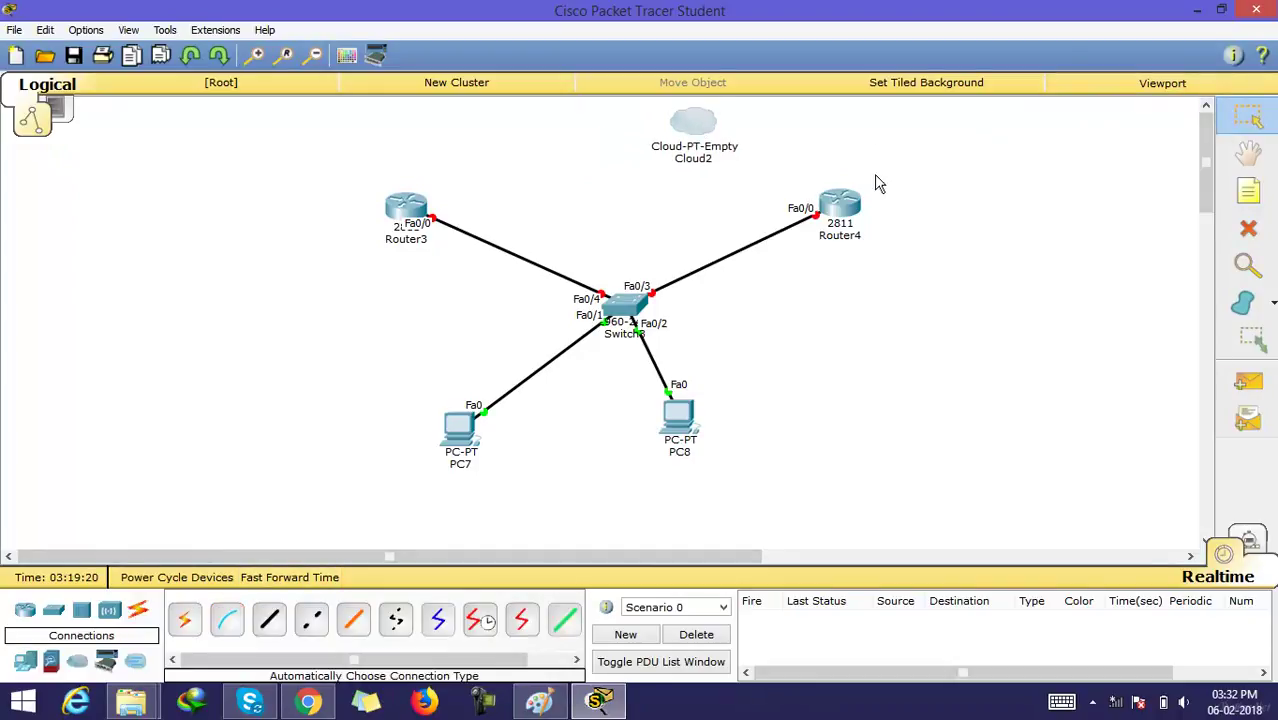
{"action": "left_click", "coordinate": [1248, 228]}
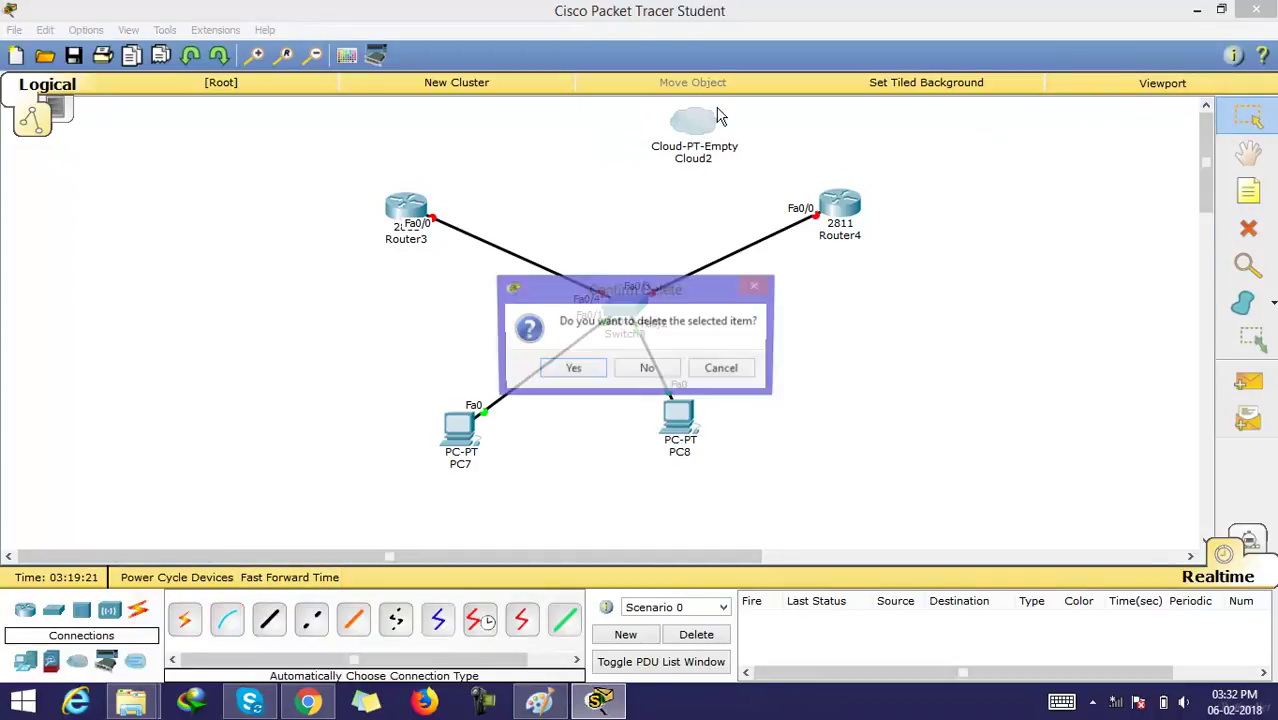
{"action": "left_click", "coordinate": [575, 370]}
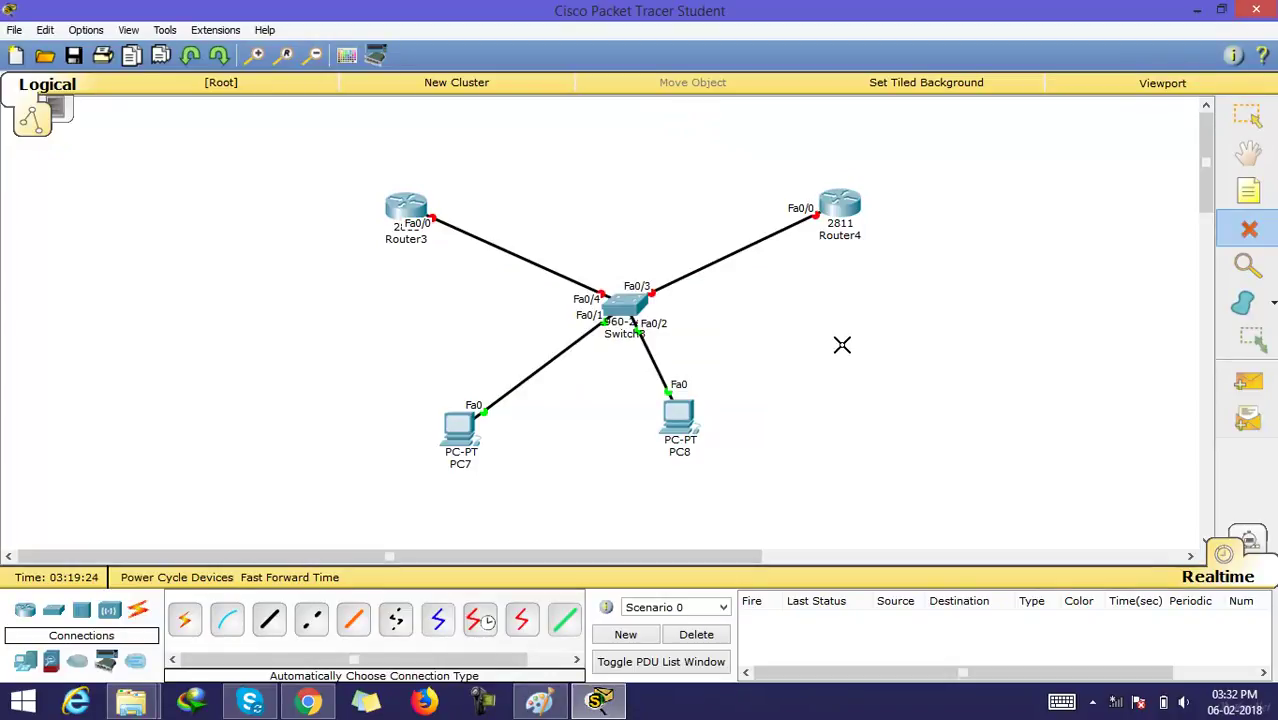
Move Router3 and Router4 higher above the switch.
{"action": "left_click", "coordinate": [1252, 120]}
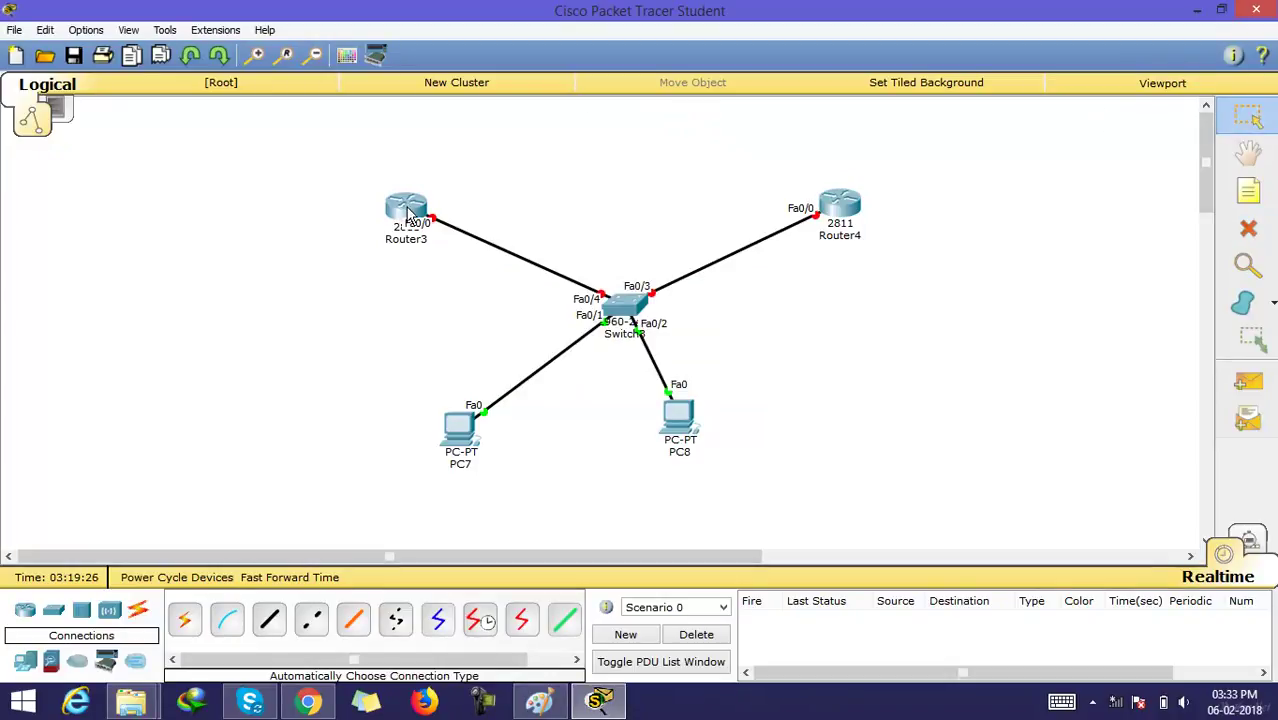
{"action": "left_click_drag", "start_coordinate": [406, 210], "coordinate": [490, 212]}
{"action": "left_click_drag", "start_coordinate": [850, 220], "coordinate": [836, 191]}
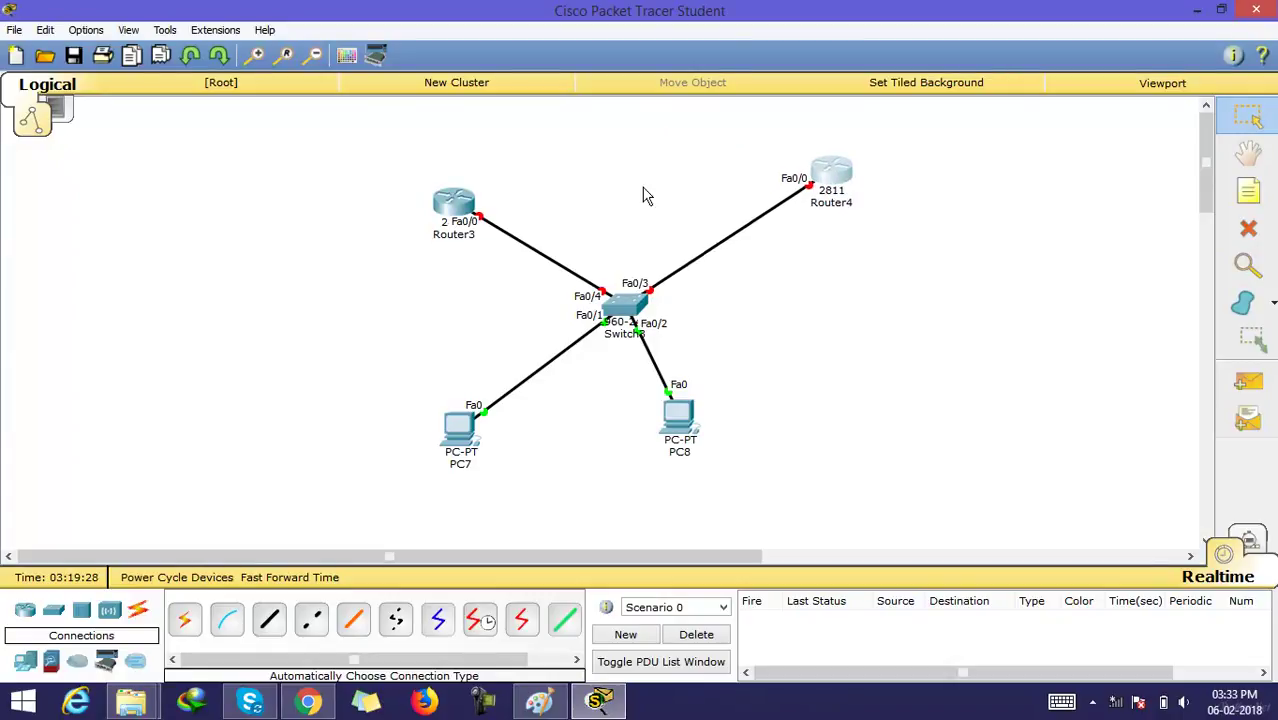
{"action": "mouse_move", "coordinate": [430, 201]}
{"action": "left_mouse_down"}
{"action": "mouse_move", "coordinate": [462, 195]}
{"action": "mouse_move", "coordinate": [413, 229]}
{"action": "mouse_move", "coordinate": [417, 181]}
{"action": "left_mouse_up"}
Open Router3's command line, decline the initial configuration dialog, and bring up the user prompt.
{"action": "left_click", "coordinate": [417, 170]}
{"action": "left_click", "coordinate": [503, 150]}
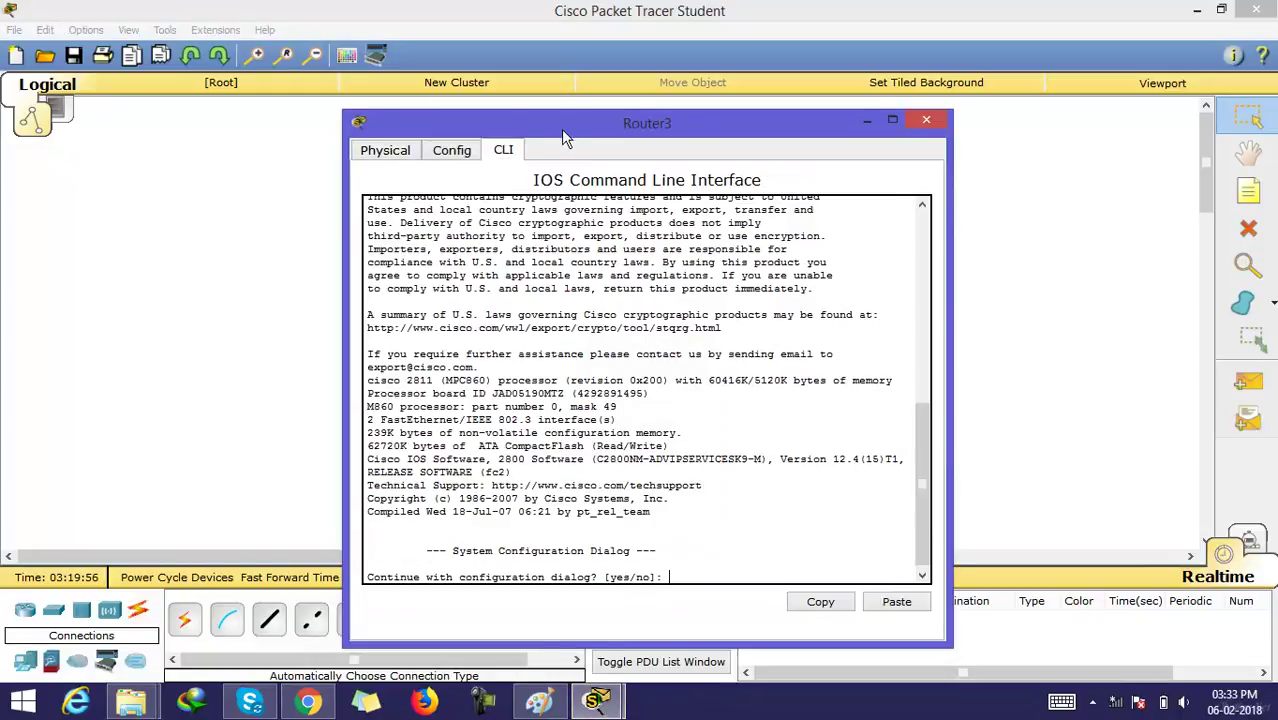
{"action": "left_click_drag", "start_coordinate": [573, 126], "coordinate": [366, 132]}
{"action": "type", "text": "n"}
{"action": "key", "text": "Return"}
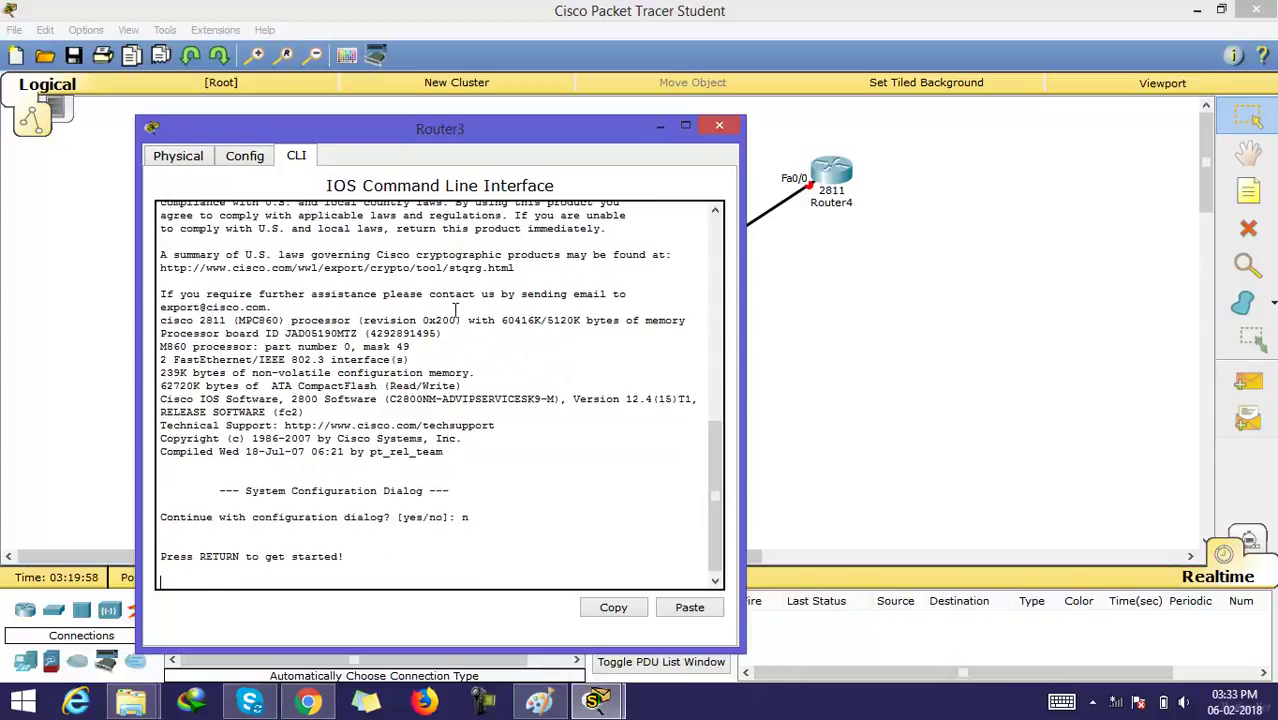
{"action": "key", "text": "Return"}
{"action": "key", "text": "Return"}
{"action": "key", "text": "Return"}
{"action": "key", "text": "Return"}
{"action": "key", "text": "Return"}
{"action": "key", "text": "Return"}
{"action": "key", "text": "Return"}
{"action": "key", "text": "Return"}
{"action": "key", "text": "Return"}
{"action": "key", "text": "Return"}
{"action": "key", "text": "Return"}
{"action": "key", "text": "Return"}
{"action": "key", "text": "Return"}
{"action": "key", "text": "Return"}
{"action": "key", "text": "Return"}
{"action": "key", "text": "Return"}
{"action": "key", "text": "Return"}
{"action": "key", "text": "Return"}
{"action": "key", "text": "Return"}
{"action": "key", "text": "Return"}
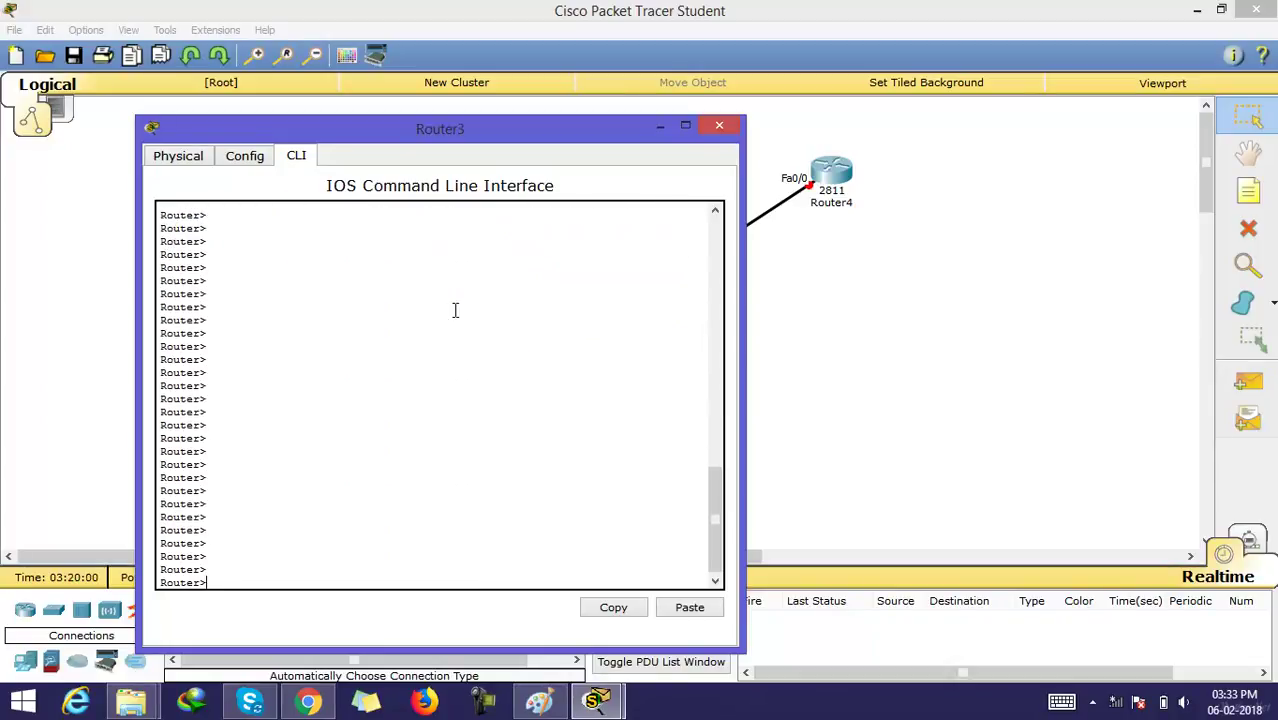
Enter privileged mode and global configuration mode on Router3 using en and conf t.
{"action": "type", "text": "en"}
{"action": "key", "text": "Return"}
{"action": "key", "text": "Return"}
{"action": "key", "text": "Return"}
{"action": "key", "text": "Return"}
{"action": "key", "text": "Return"}
{"action": "key", "text": "Return"}
{"action": "key", "text": "Return"}
{"action": "key", "text": "Return"}
{"action": "key", "text": "Return"}
{"action": "key", "text": "Return"}
{"action": "key", "text": "Return"}
{"action": "key", "text": "Return"}
{"action": "type", "text": "conf t"}
{"action": "key", "text": "Return"}
{"action": "key", "text": "Return"}
{"action": "key", "text": "Return"}
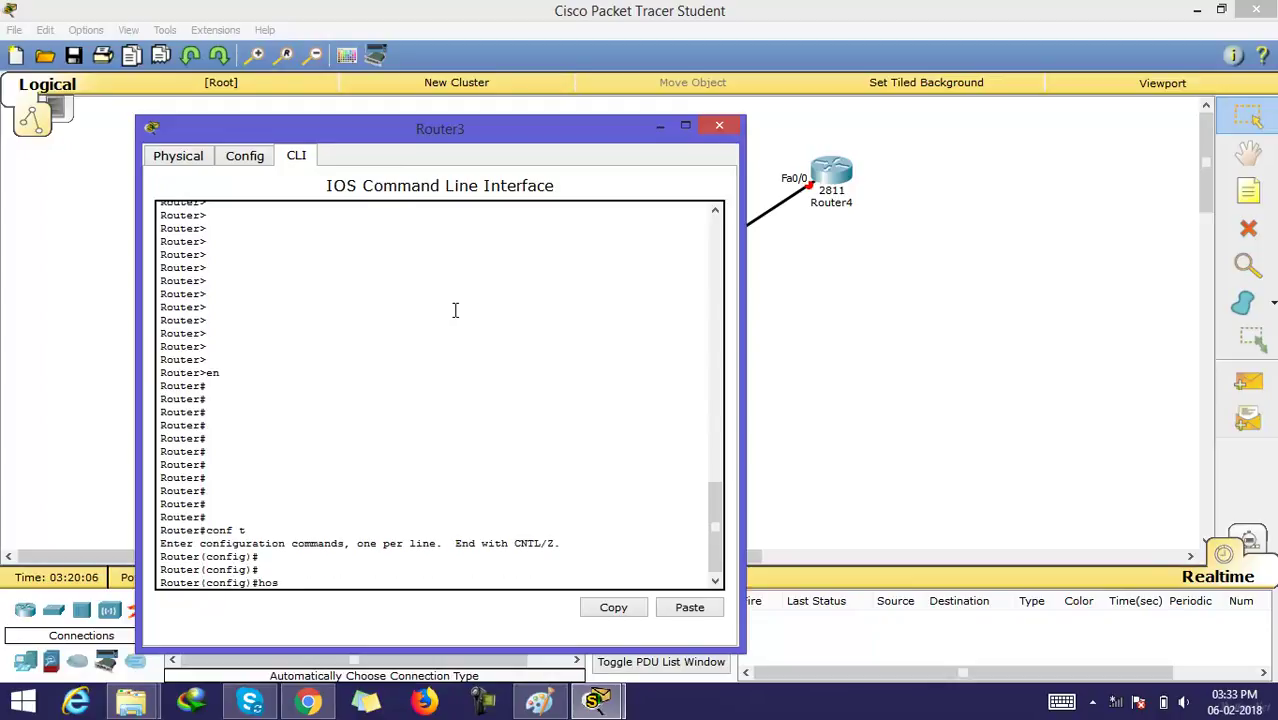
Set Router3's hostname to H1.
{"action": "type", "text": "host H1"}
{"action": "key", "text": "Return"}
{"action": "key", "text": "Return"}
{"action": "key", "text": "Return"}
{"action": "key", "text": "Return"}
{"action": "key", "text": "Return"}
{"action": "key", "text": "Return"}
{"action": "key", "text": "Return"}
{"action": "key", "text": "Return"}
{"action": "key", "text": "Return"}
{"action": "key", "text": "Return"}
{"action": "key", "text": "Return"}
{"action": "key", "text": "Return"}
{"action": "key", "text": "Return"}
{"action": "key", "text": "Return"}
{"action": "key", "text": "Return"}
{"action": "key", "text": "Return"}
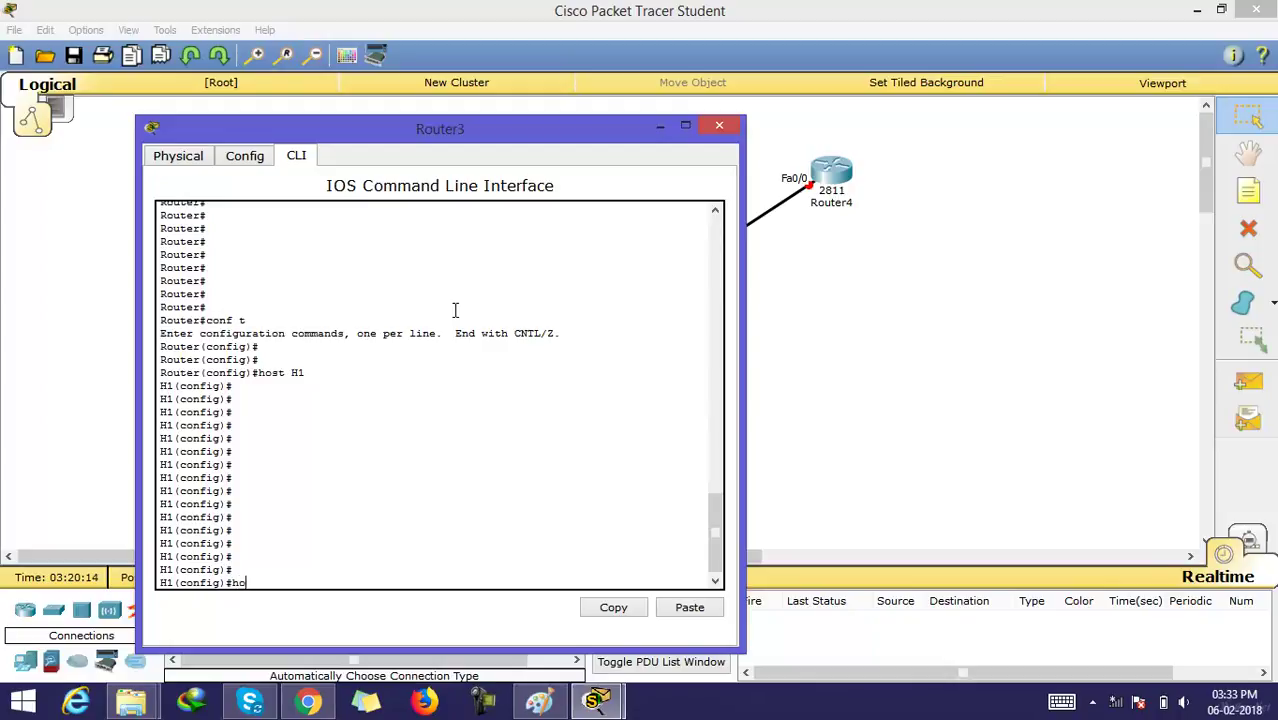
Set Router3's hostname to r1 and close the router's window.
{"action": "type", "text": "host r1"}
{"action": "key", "text": "Return"}
{"action": "key", "text": "Return"}
{"action": "key", "text": "Return"}
{"action": "key", "text": "Return"}
{"action": "key", "text": "Return"}
{"action": "key", "text": "Return"}
{"action": "key", "text": "Return"}
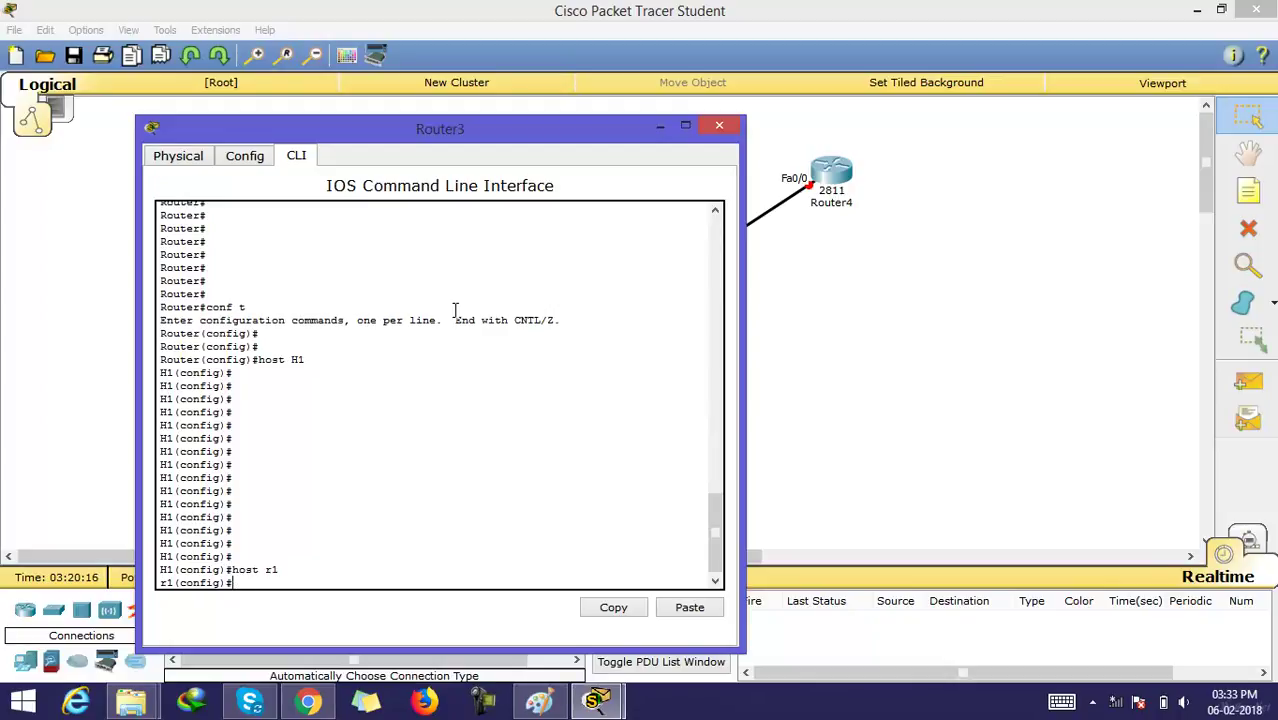
{"action": "key", "text": "Return"}
{"action": "key", "text": "Return"}
{"action": "key", "text": "Return"}
{"action": "key", "text": "Return"}
{"action": "key", "text": "Return"}
{"action": "key", "text": "Return"}
{"action": "key", "text": "Return"}
{"action": "key", "text": "Return"}
{"action": "key", "text": "Return"}
{"action": "key", "text": "Return"}
{"action": "key", "text": "Return"}
{"action": "key", "text": "Return"}
{"action": "key", "text": "Return"}
{"action": "key", "text": "Return"}
{"action": "key", "text": "Return"}
{"action": "key", "text": "Return"}
{"action": "key", "text": "Return"}
{"action": "key", "text": "Return"}
{"action": "key", "text": "Return"}
{"action": "key", "text": "Return"}
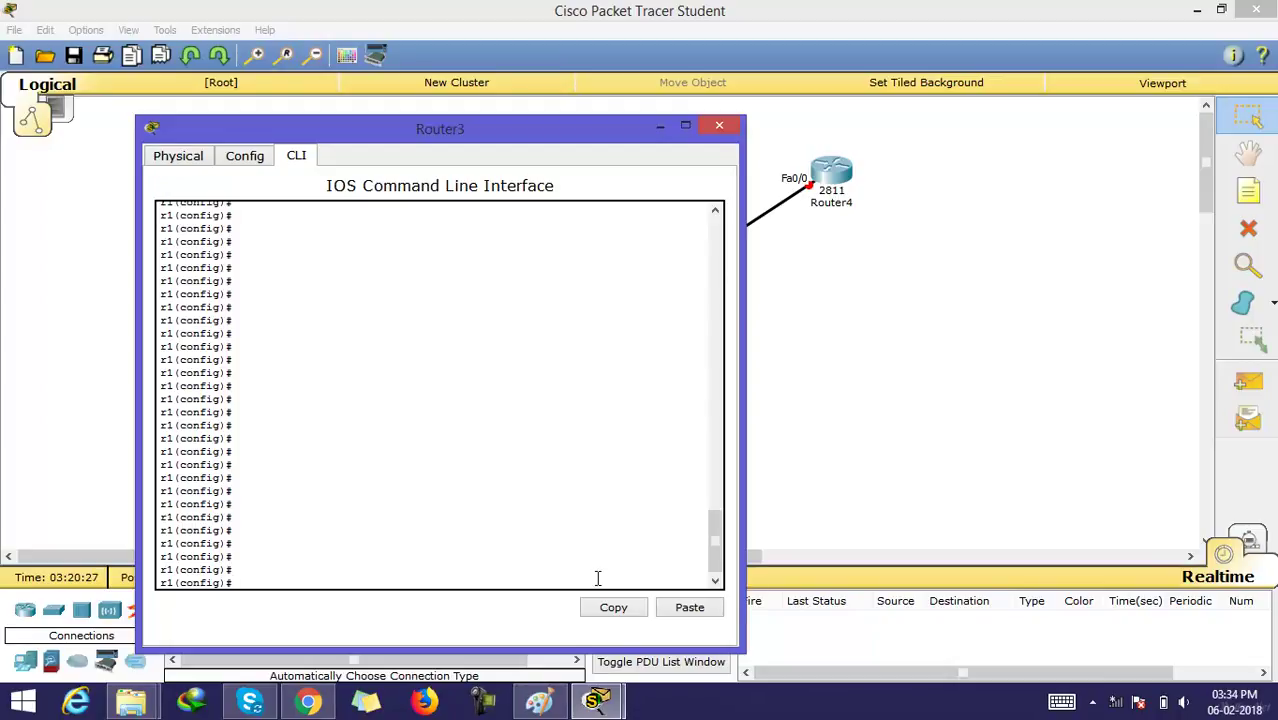
{"action": "left_click_drag", "start_coordinate": [493, 131], "coordinate": [490, 213]}
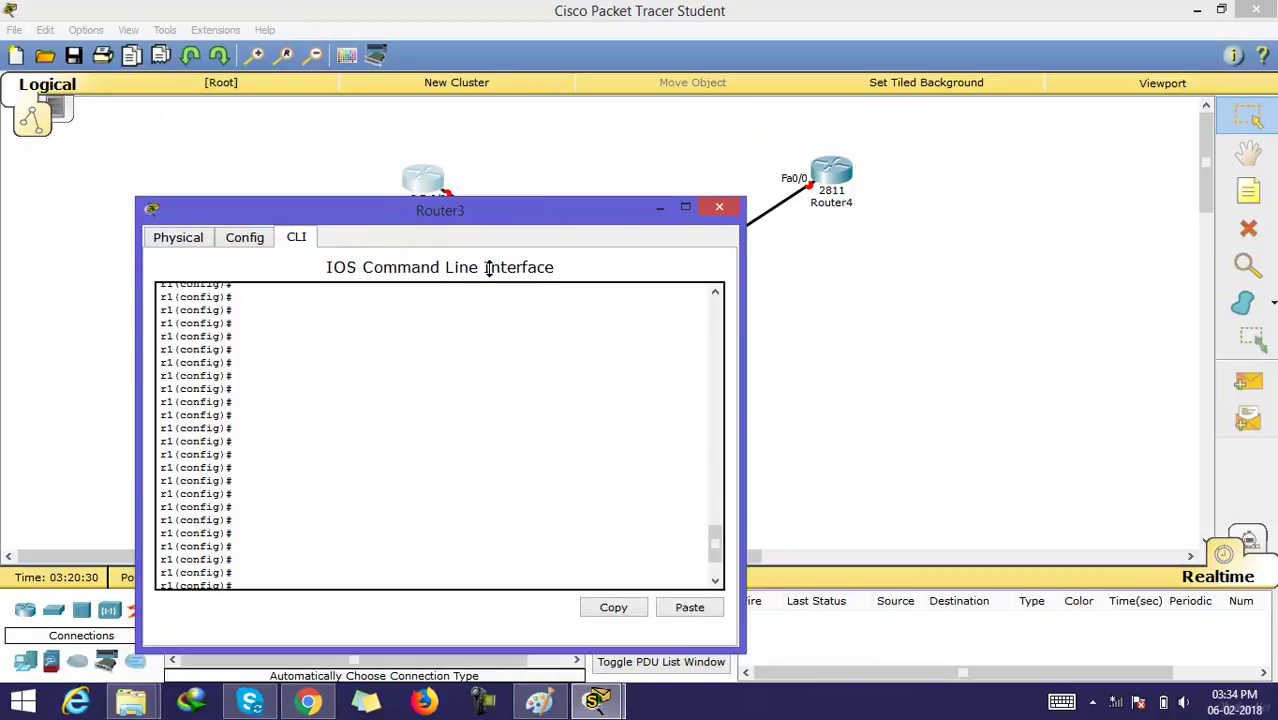
{"action": "left_click", "coordinate": [719, 207]}
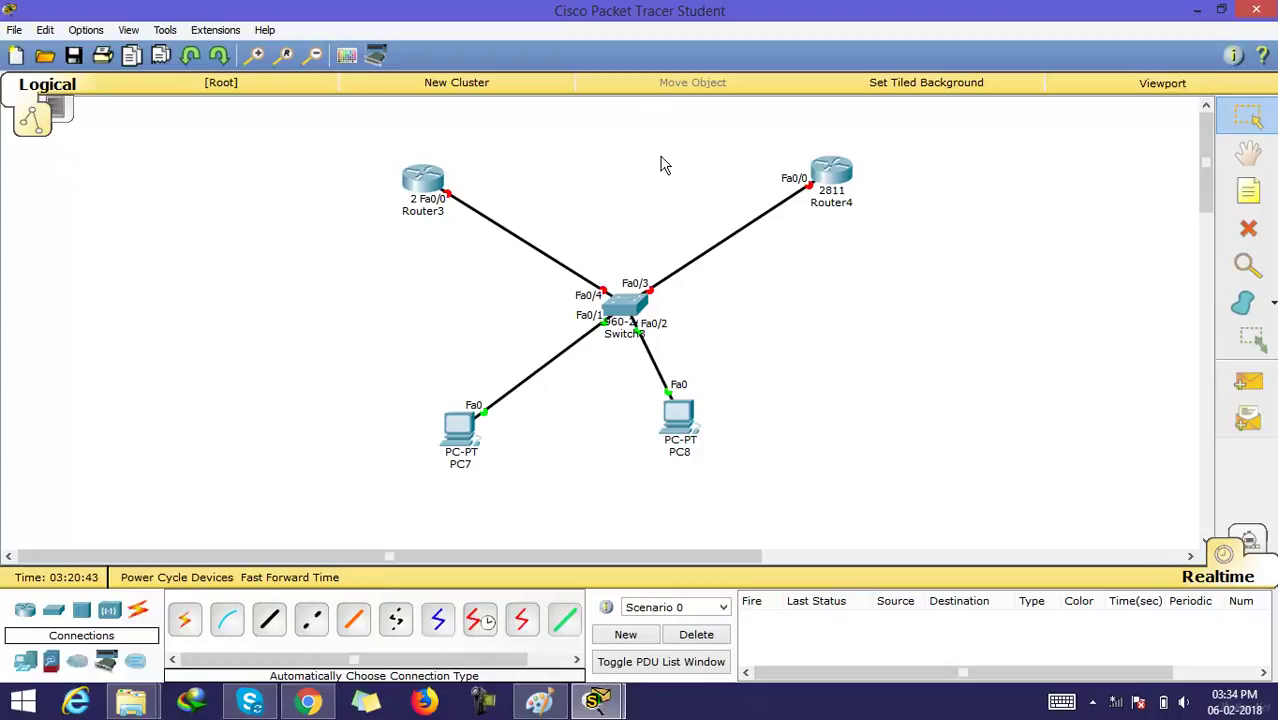
Reopen Router3's command line beside the topology and enter configuration mode for interface fa0/0.
{"action": "left_click", "coordinate": [432, 186]}
{"action": "left_click_drag", "start_coordinate": [441, 205], "coordinate": [875, 121]}
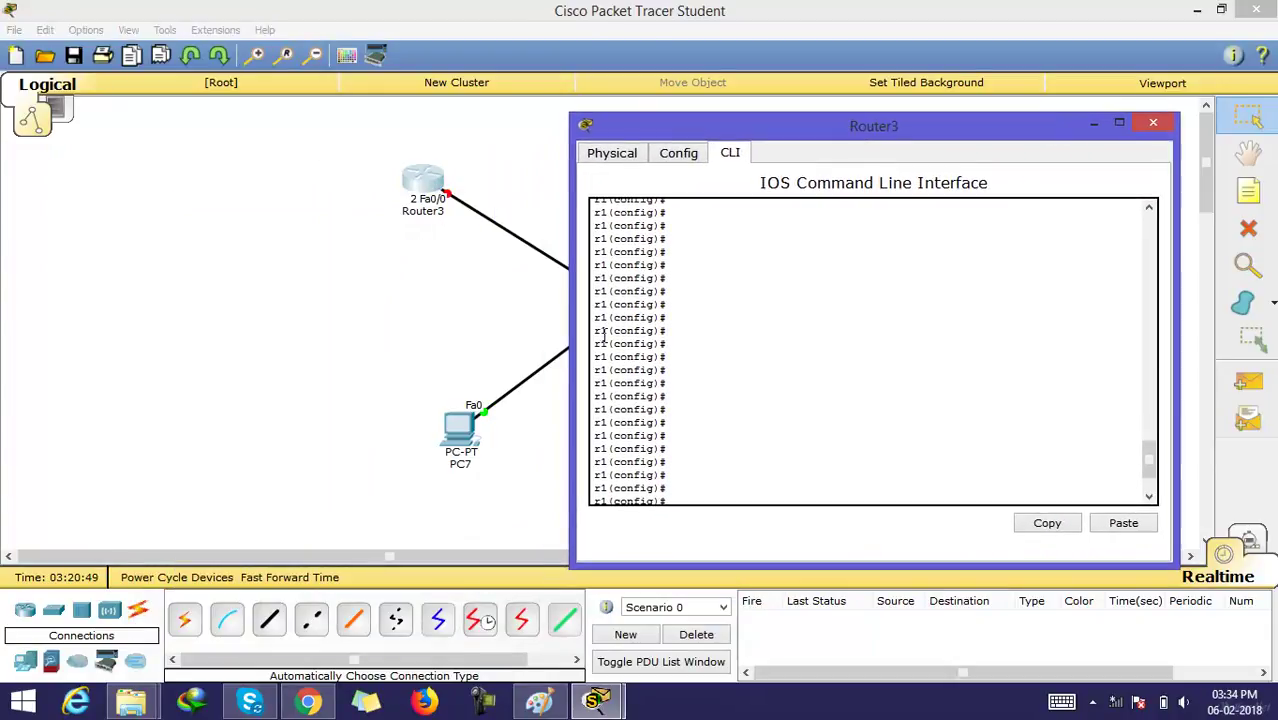
{"action": "left_click", "coordinate": [686, 490]}
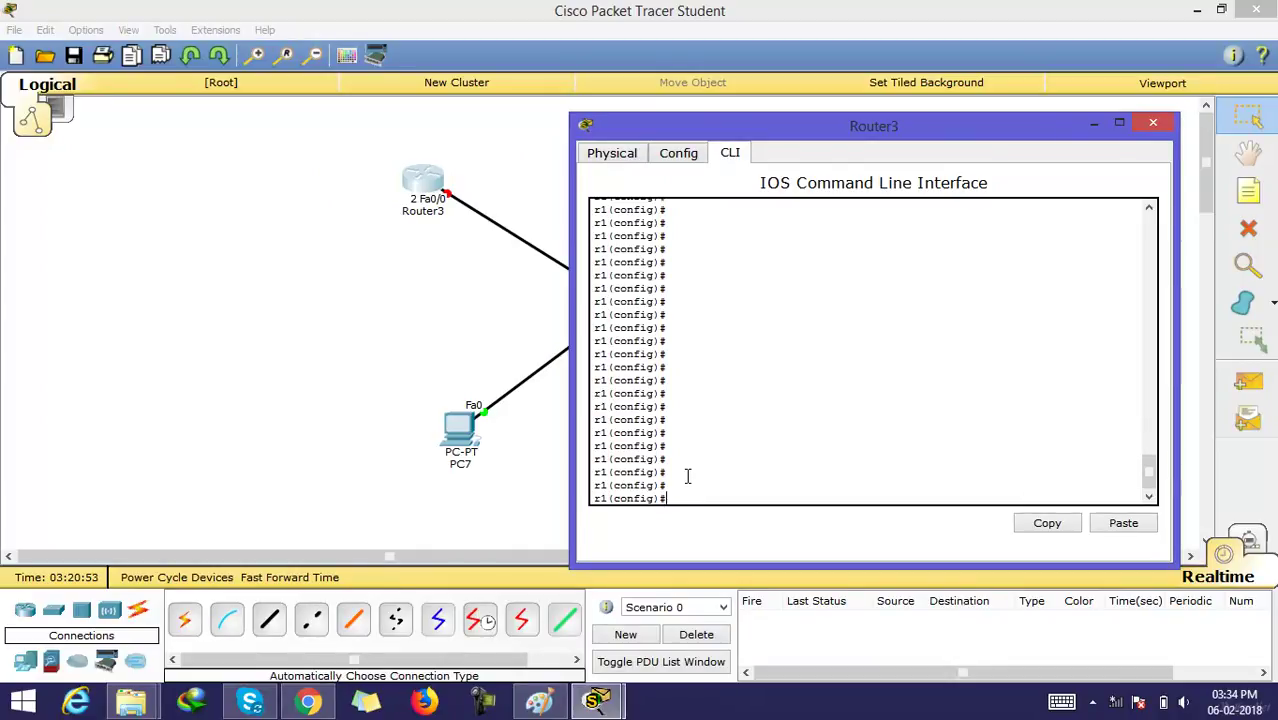
{"action": "type", "text": "int fa0/0"}
{"action": "key", "text": "Return"}
{"action": "key", "text": "Return"}
{"action": "key", "text": "Return"}
{"action": "key", "text": "Return"}
{"action": "key", "text": "Return"}
{"action": "key", "text": "Return"}
{"action": "key", "text": "Return"}
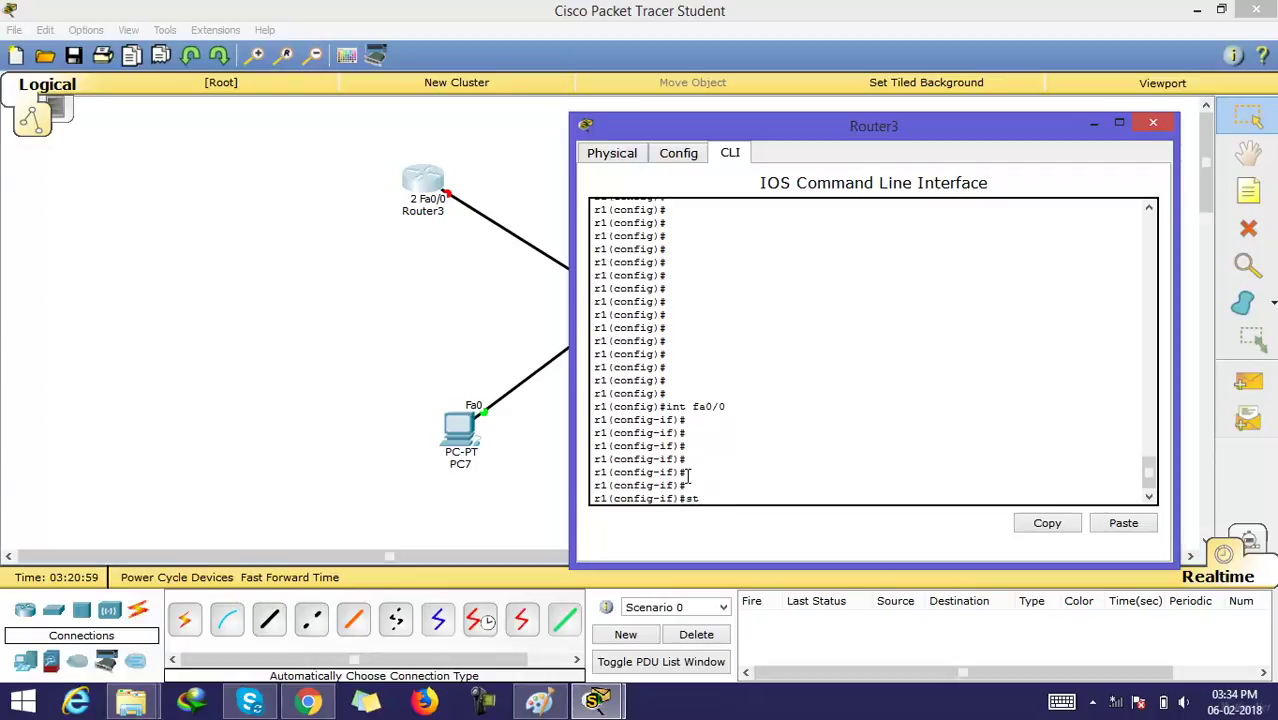
Look up the standby command options on fa0/0 and assign HSRP group 10 the virtual IP 10.1.1.10.
{"action": "type", "text": "sta"}
{"action": "key", "text": "Tab"}
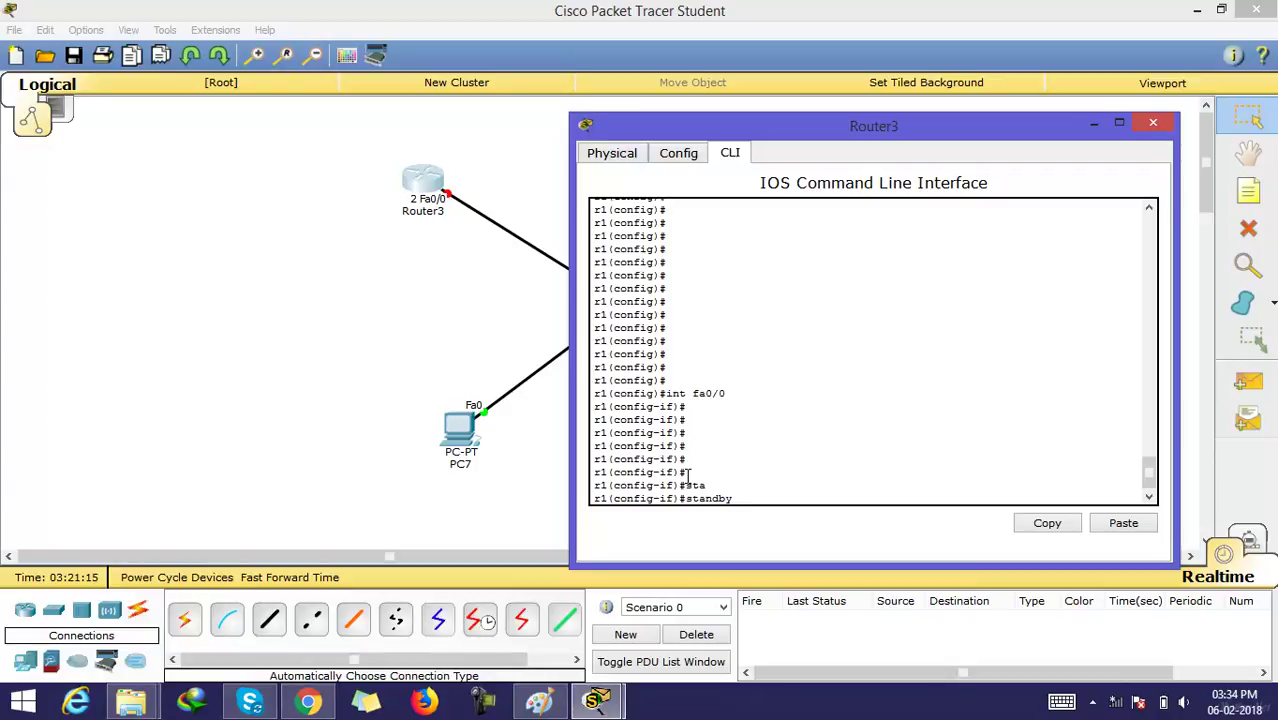
{"action": "type", "text": "?"}
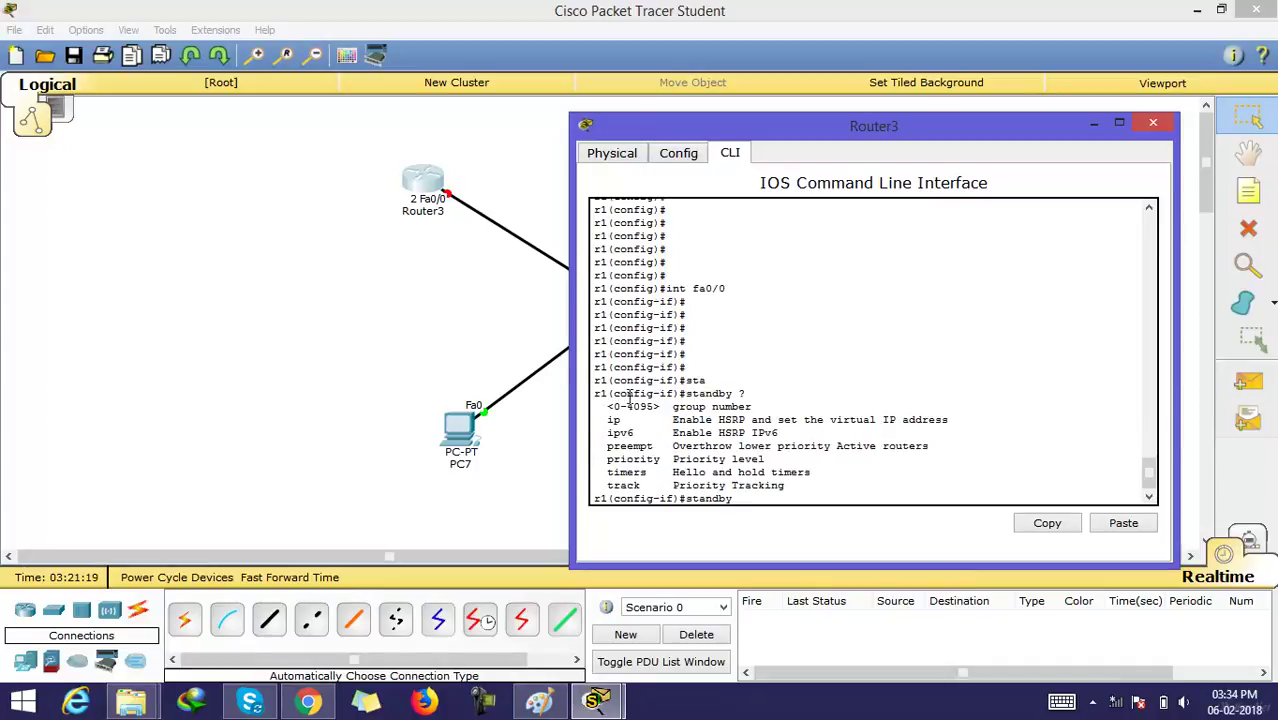
{"action": "left_click_drag", "start_coordinate": [770, 408], "coordinate": [607, 406]}
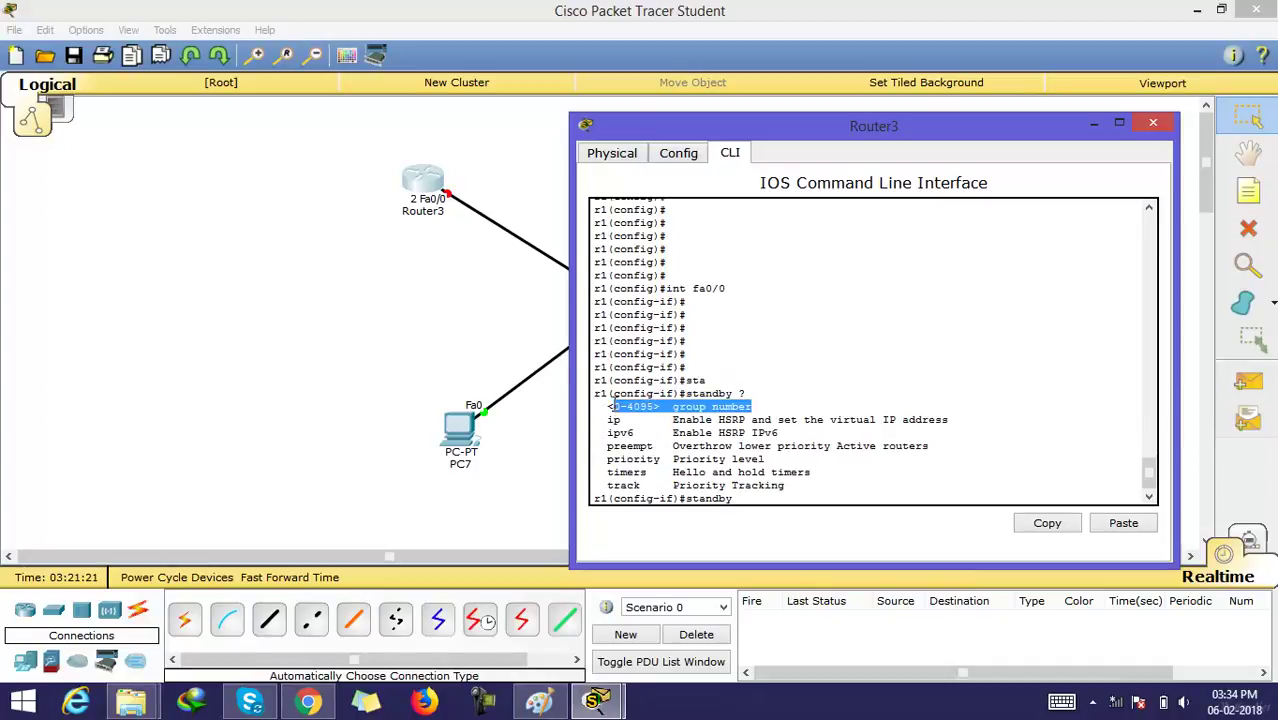
{"action": "left_click", "coordinate": [667, 406]}
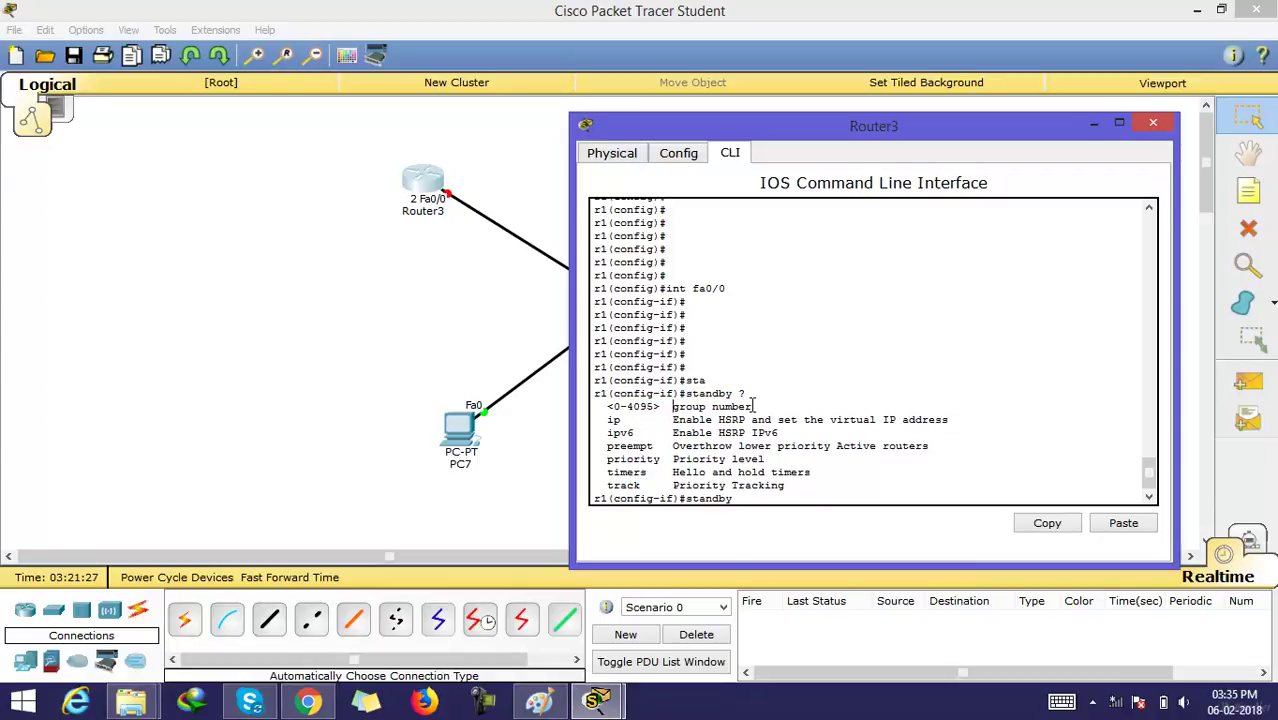
{"action": "left_click_drag", "start_coordinate": [758, 406], "coordinate": [607, 406]}
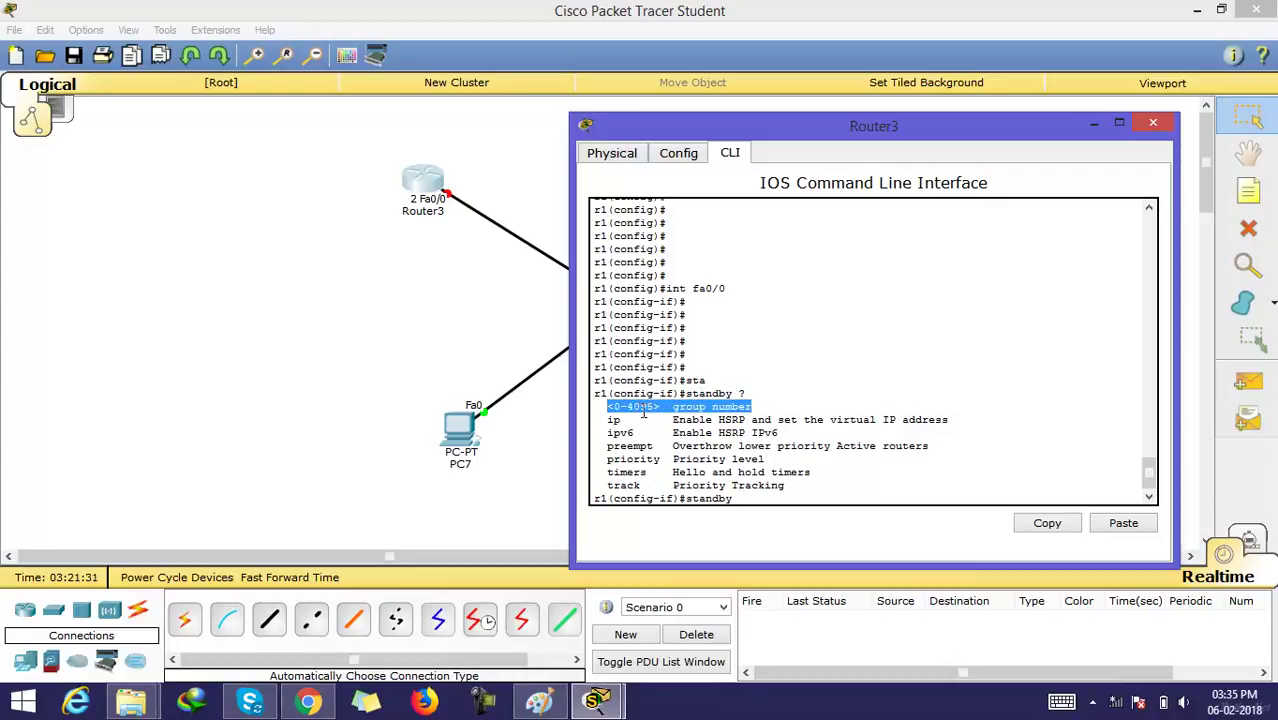
{"action": "left_click", "coordinate": [645, 412]}
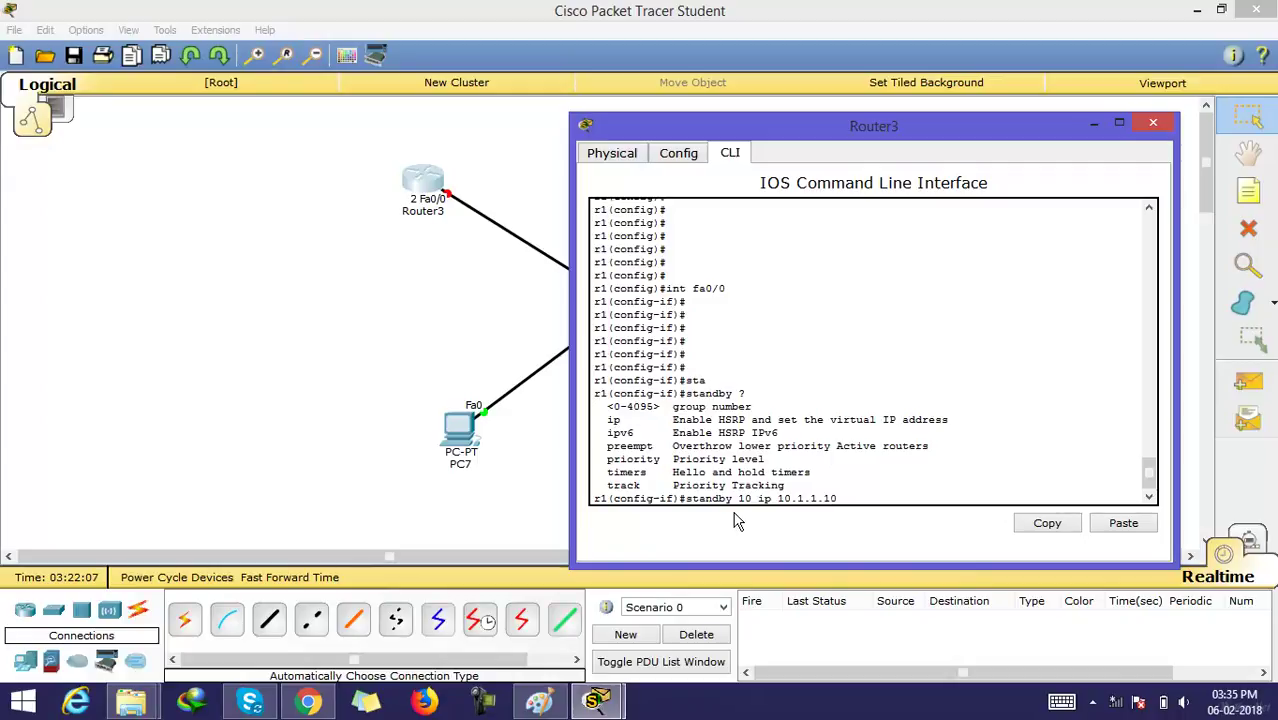
{"action": "key", "text": "Return"}
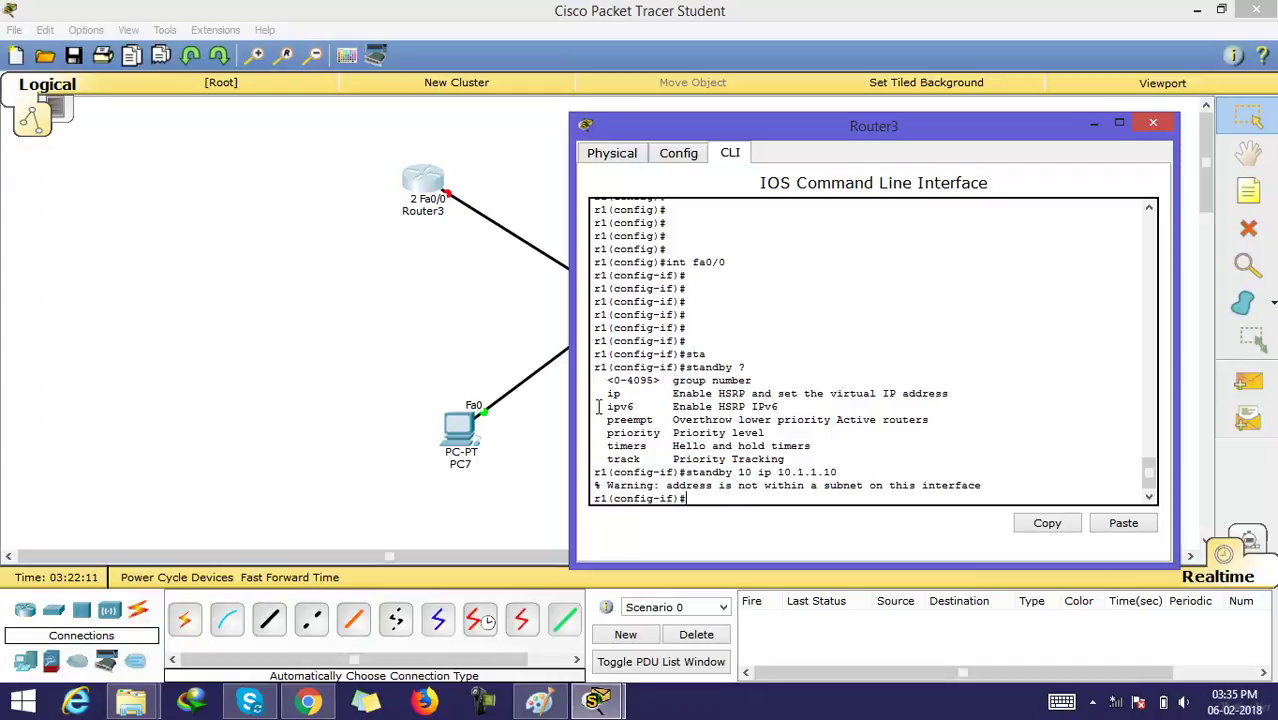
Highlight the subnet warning in Router3's command line, then close the router's window and switch to the Paint drawing.
{"action": "left_click_drag", "start_coordinate": [666, 485], "coordinate": [983, 463]}
{"action": "key", "text": "alt+F4"}
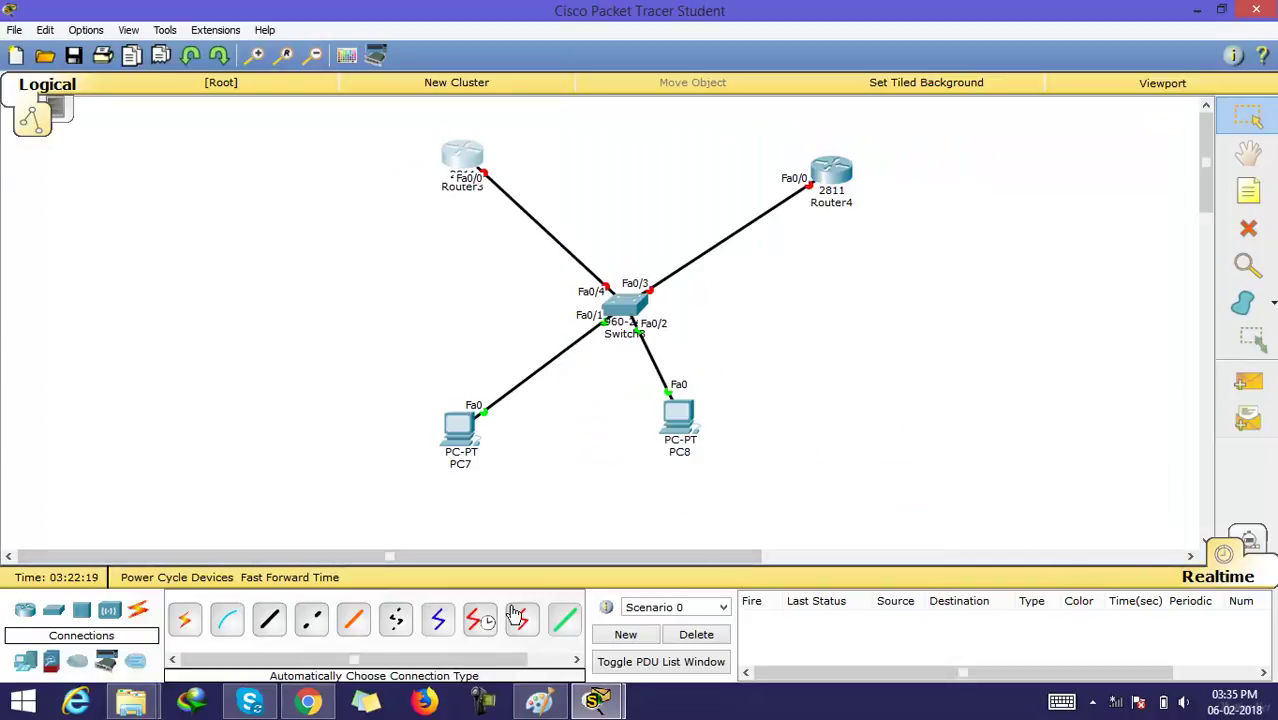
{"action": "left_click", "coordinate": [546, 699]}
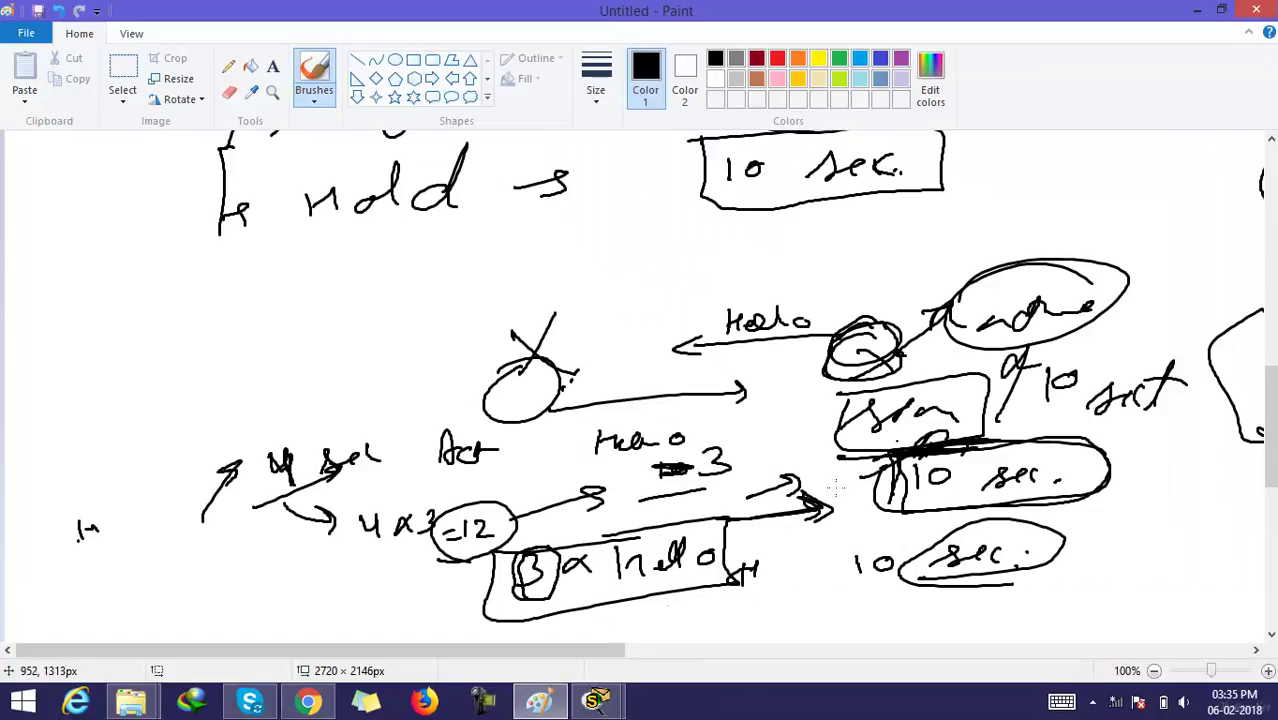
Sketch two router circles linked to a switch box with two PC links in the blank area above the HSRP heading.
{"action": "left_click_drag", "start_coordinate": [555, 658], "coordinate": [1138, 591]}
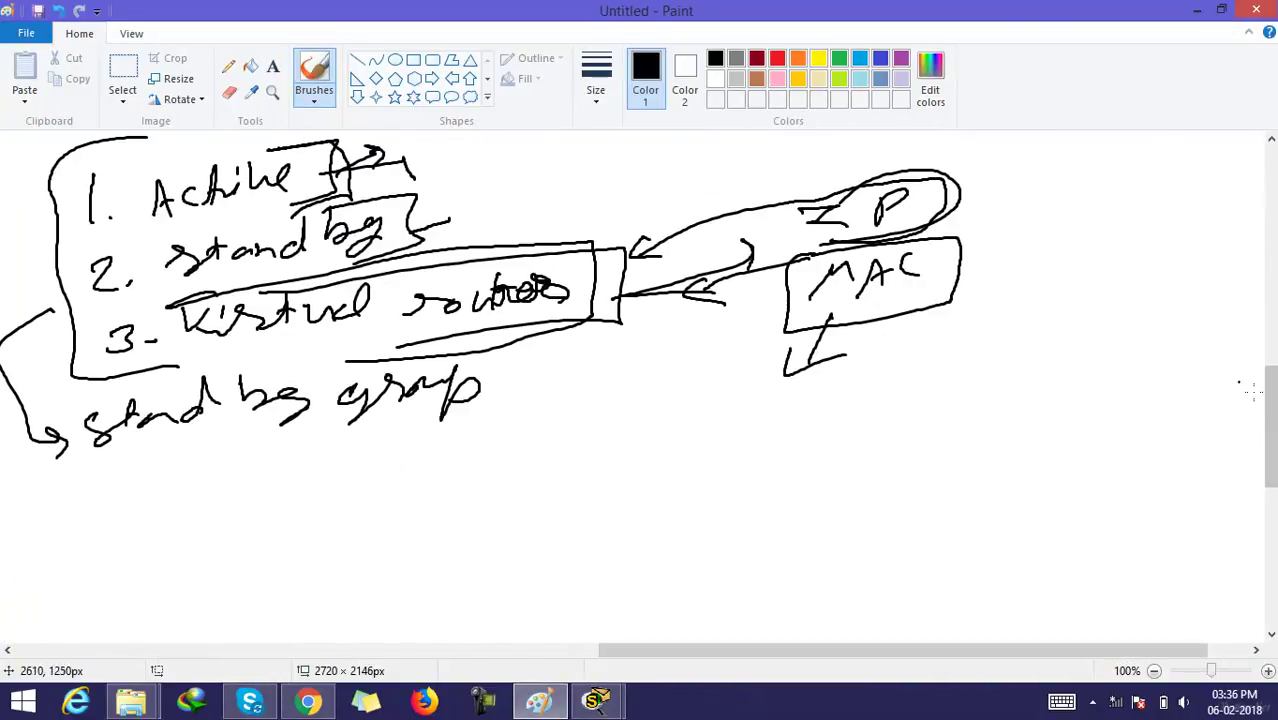
{"action": "left_click_drag", "start_coordinate": [1270, 450], "coordinate": [1270, 516]}
{"action": "mouse_move", "coordinate": [600, 182]}
{"action": "left_mouse_down"}
{"action": "mouse_move", "coordinate": [665, 228]}
{"action": "mouse_move", "coordinate": [632, 182]}
{"action": "left_mouse_up"}
{"action": "left_click_drag", "start_coordinate": [1054, 237], "coordinate": [1041, 207]}
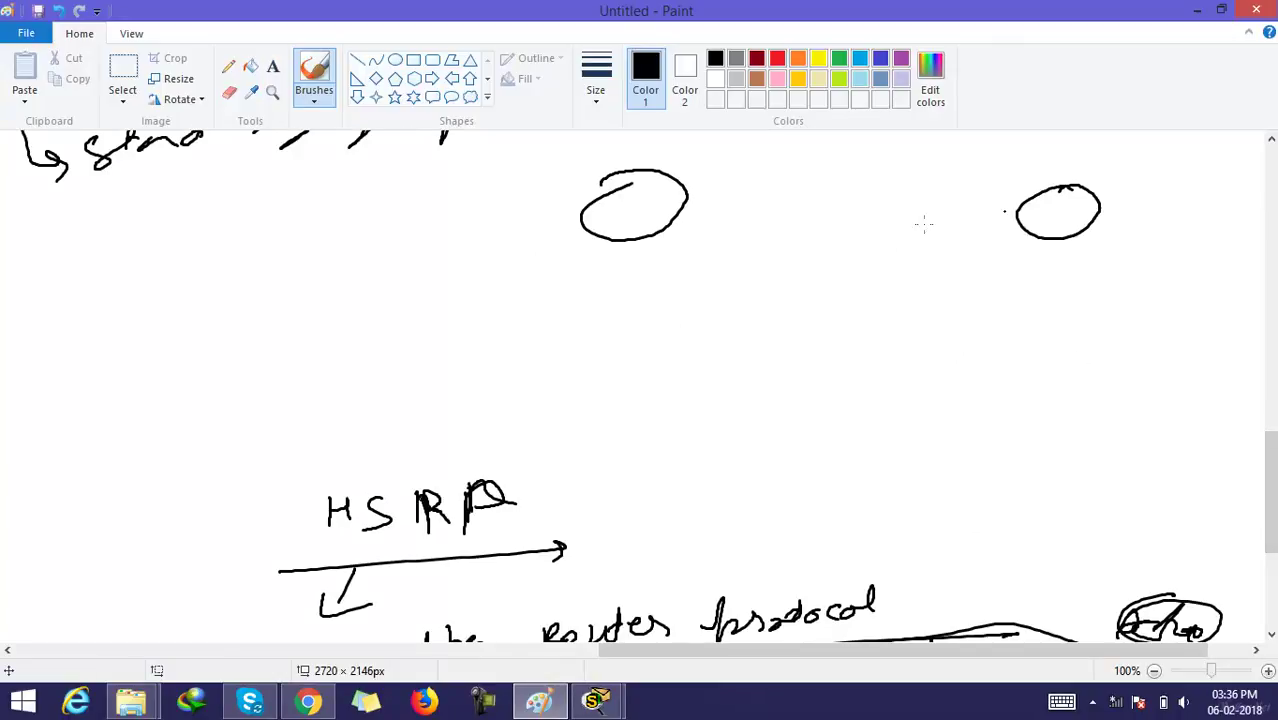
{"action": "left_click_drag", "start_coordinate": [631, 233], "coordinate": [735, 406]}
{"action": "left_click_drag", "start_coordinate": [1030, 234], "coordinate": [922, 356]}
{"action": "mouse_move", "coordinate": [686, 406]}
{"action": "left_mouse_down"}
{"action": "mouse_move", "coordinate": [913, 371]}
{"action": "mouse_move", "coordinate": [736, 451]}
{"action": "mouse_move", "coordinate": [700, 408]}
{"action": "left_mouse_up"}
{"action": "mouse_move", "coordinate": [752, 453]}
{"action": "left_mouse_down"}
{"action": "mouse_move", "coordinate": [680, 498]}
{"action": "mouse_move", "coordinate": [726, 524]}
{"action": "left_mouse_up"}
{"action": "left_click_drag", "start_coordinate": [887, 453], "coordinate": [896, 494]}
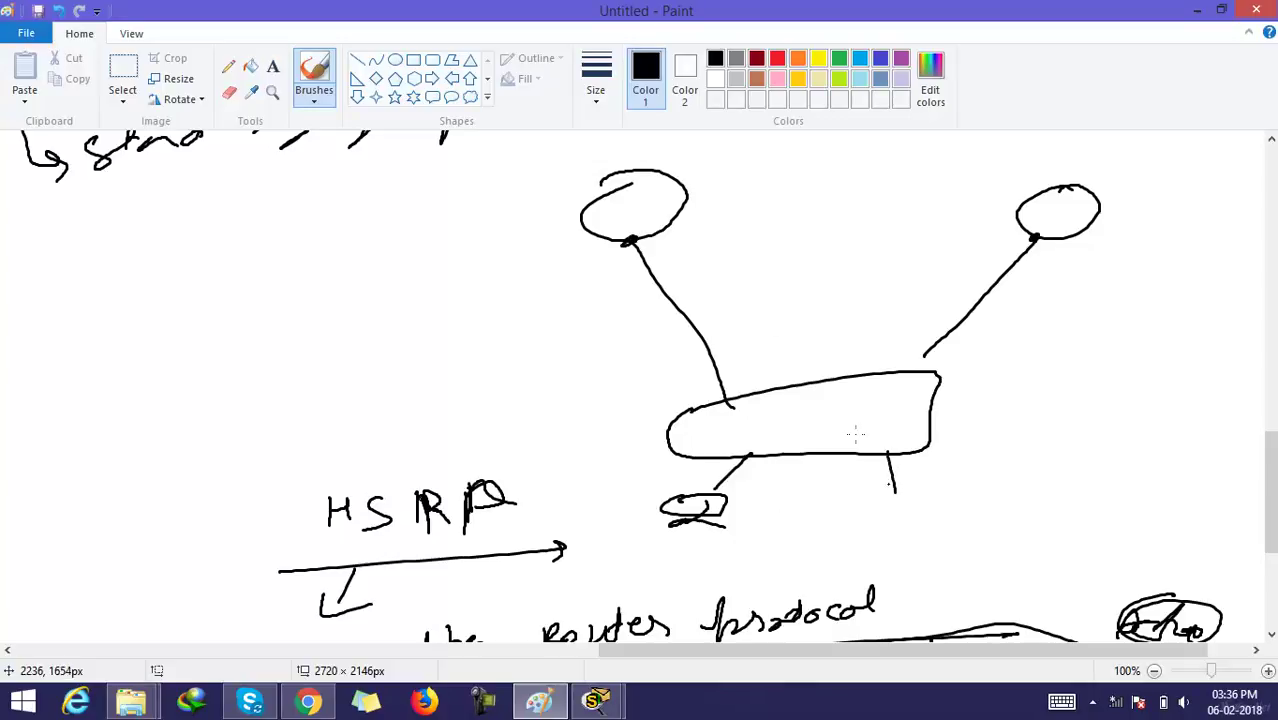
Draw lines from both router interfaces to a circled note about the same subnet network, with an arrow leading from it toward the routers.
{"action": "mouse_move", "coordinate": [656, 230]}
{"action": "left_mouse_down"}
{"action": "mouse_move", "coordinate": [838, 196]}
{"action": "mouse_move", "coordinate": [998, 212]}
{"action": "mouse_move", "coordinate": [1047, 228]}
{"action": "mouse_move", "coordinate": [1078, 263]}
{"action": "mouse_move", "coordinate": [1076, 301]}
{"action": "mouse_move", "coordinate": [662, 342]}
{"action": "mouse_move", "coordinate": [555, 337]}
{"action": "mouse_move", "coordinate": [534, 288]}
{"action": "mouse_move", "coordinate": [570, 251]}
{"action": "left_mouse_up"}
{"action": "mouse_move", "coordinate": [578, 248]}
{"action": "left_mouse_down"}
{"action": "mouse_move", "coordinate": [625, 255]}
{"action": "mouse_move", "coordinate": [636, 240]}
{"action": "mouse_move", "coordinate": [508, 352]}
{"action": "left_mouse_up"}
{"action": "left_click_drag", "start_coordinate": [1034, 238], "coordinate": [614, 358]}
{"action": "mouse_move", "coordinate": [437, 401]}
{"action": "left_mouse_down"}
{"action": "mouse_move", "coordinate": [428, 418]}
{"action": "mouse_move", "coordinate": [585, 396]}
{"action": "mouse_move", "coordinate": [588, 416]}
{"action": "mouse_move", "coordinate": [630, 398]}
{"action": "left_mouse_up"}
{"action": "left_click_drag", "start_coordinate": [552, 380], "coordinate": [603, 392]}
{"action": "mouse_move", "coordinate": [427, 387]}
{"action": "left_mouse_down"}
{"action": "mouse_move", "coordinate": [405, 410]}
{"action": "mouse_move", "coordinate": [640, 384]}
{"action": "mouse_move", "coordinate": [432, 386]}
{"action": "mouse_move", "coordinate": [528, 366]}
{"action": "mouse_move", "coordinate": [566, 318]}
{"action": "mouse_move", "coordinate": [570, 334]}
{"action": "mouse_move", "coordinate": [664, 303]}
{"action": "left_mouse_up"}
{"action": "left_click_drag", "start_coordinate": [648, 301], "coordinate": [662, 318]}
Write the virtual IP label between the routers, surround it with an oval and dashes, and link it to the same-network note.
{"action": "mouse_move", "coordinate": [681, 263]}
{"action": "left_mouse_down"}
{"action": "mouse_move", "coordinate": [751, 257]}
{"action": "mouse_move", "coordinate": [753, 268]}
{"action": "mouse_move", "coordinate": [860, 246]}
{"action": "mouse_move", "coordinate": [685, 282]}
{"action": "mouse_move", "coordinate": [818, 276]}
{"action": "mouse_move", "coordinate": [888, 244]}
{"action": "left_mouse_up"}
{"action": "left_click_drag", "start_coordinate": [820, 224], "coordinate": [888, 212]}
{"action": "left_click_drag", "start_coordinate": [762, 228], "coordinate": [782, 222]}
{"action": "left_click_drag", "start_coordinate": [796, 220], "coordinate": [858, 207]}
{"action": "mouse_move", "coordinate": [874, 211]}
{"action": "left_mouse_down"}
{"action": "mouse_move", "coordinate": [900, 244]}
{"action": "mouse_move", "coordinate": [898, 268]}
{"action": "left_mouse_up"}
{"action": "left_click_drag", "start_coordinate": [878, 276], "coordinate": [856, 280]}
{"action": "left_click_drag", "start_coordinate": [836, 284], "coordinate": [776, 296]}
{"action": "left_click_drag", "start_coordinate": [746, 299], "coordinate": [726, 302]}
{"action": "left_click_drag", "start_coordinate": [718, 298], "coordinate": [682, 285]}
{"action": "left_click_drag", "start_coordinate": [684, 282], "coordinate": [668, 266]}
{"action": "left_click_drag", "start_coordinate": [670, 262], "coordinate": [716, 238]}
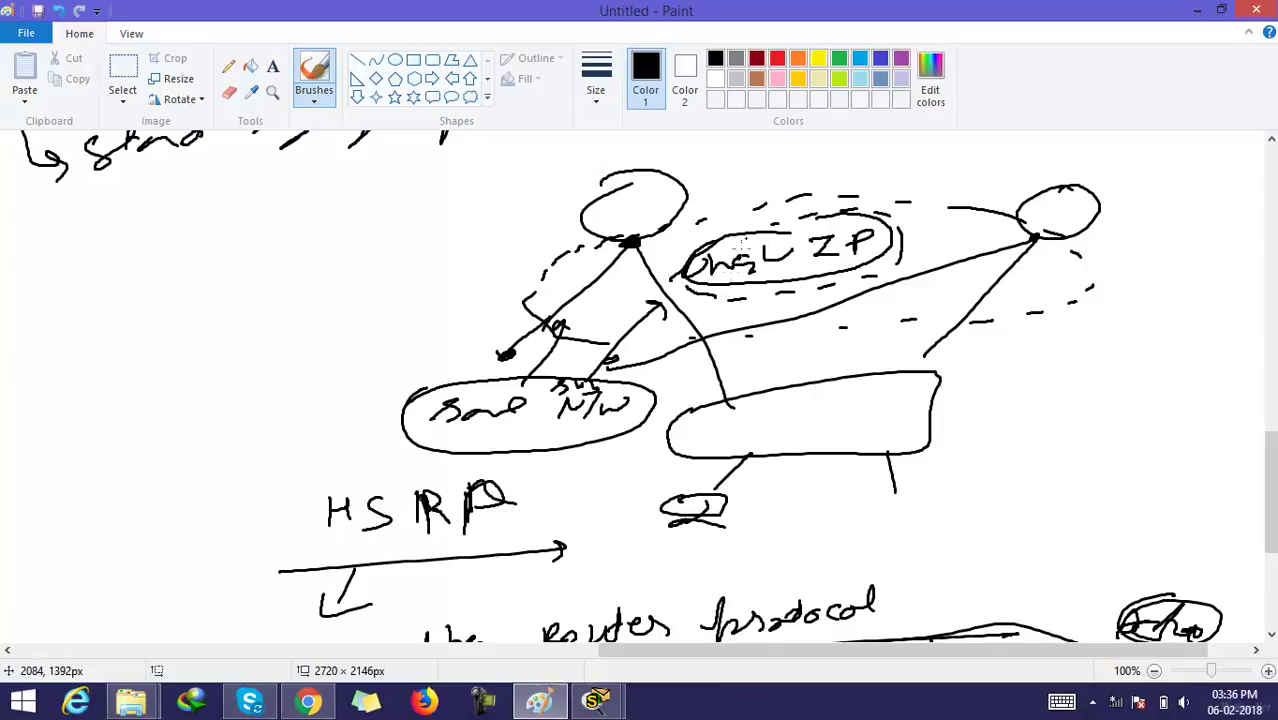
{"action": "mouse_move", "coordinate": [726, 232]}
{"action": "left_mouse_down"}
{"action": "mouse_move", "coordinate": [691, 242]}
{"action": "mouse_move", "coordinate": [677, 276]}
{"action": "mouse_move", "coordinate": [765, 280]}
{"action": "left_mouse_up"}
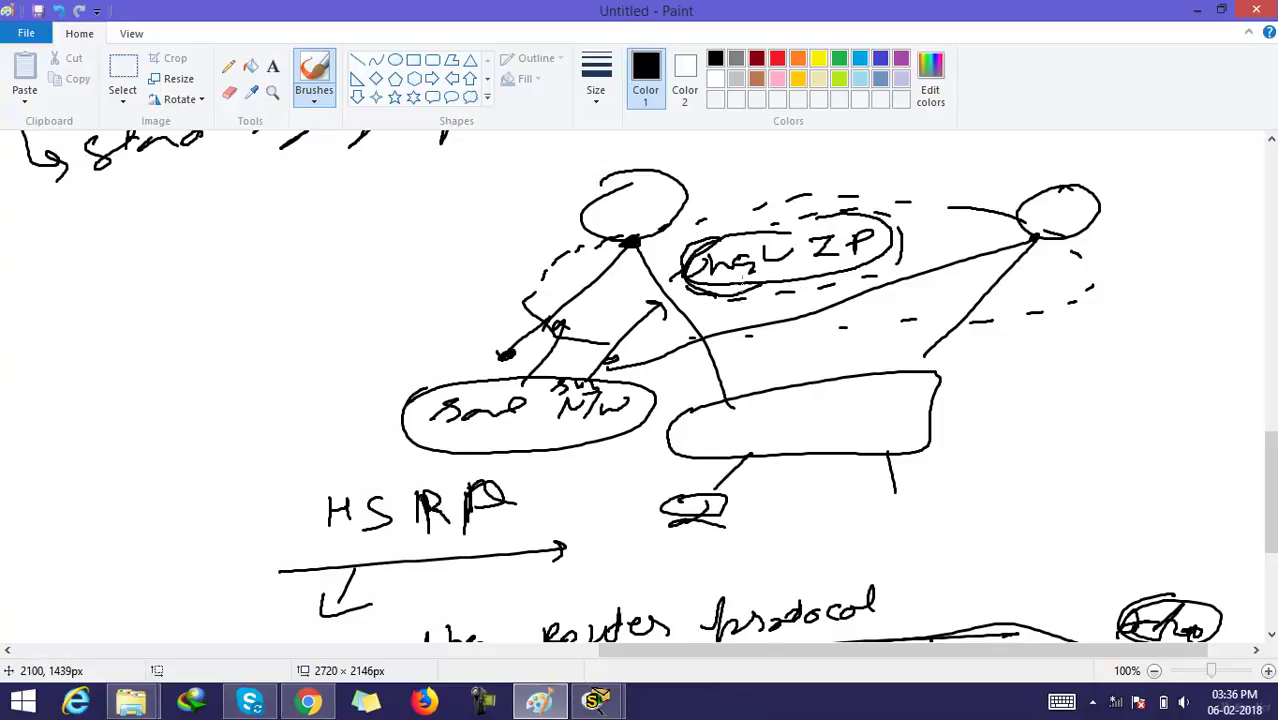
{"action": "mouse_move", "coordinate": [664, 308]}
{"action": "left_mouse_down"}
{"action": "mouse_move", "coordinate": [590, 372]}
{"action": "mouse_move", "coordinate": [606, 354]}
{"action": "mouse_move", "coordinate": [594, 372]}
{"action": "mouse_move", "coordinate": [601, 345]}
{"action": "mouse_move", "coordinate": [582, 350]}
{"action": "mouse_move", "coordinate": [682, 287]}
{"action": "left_mouse_up"}
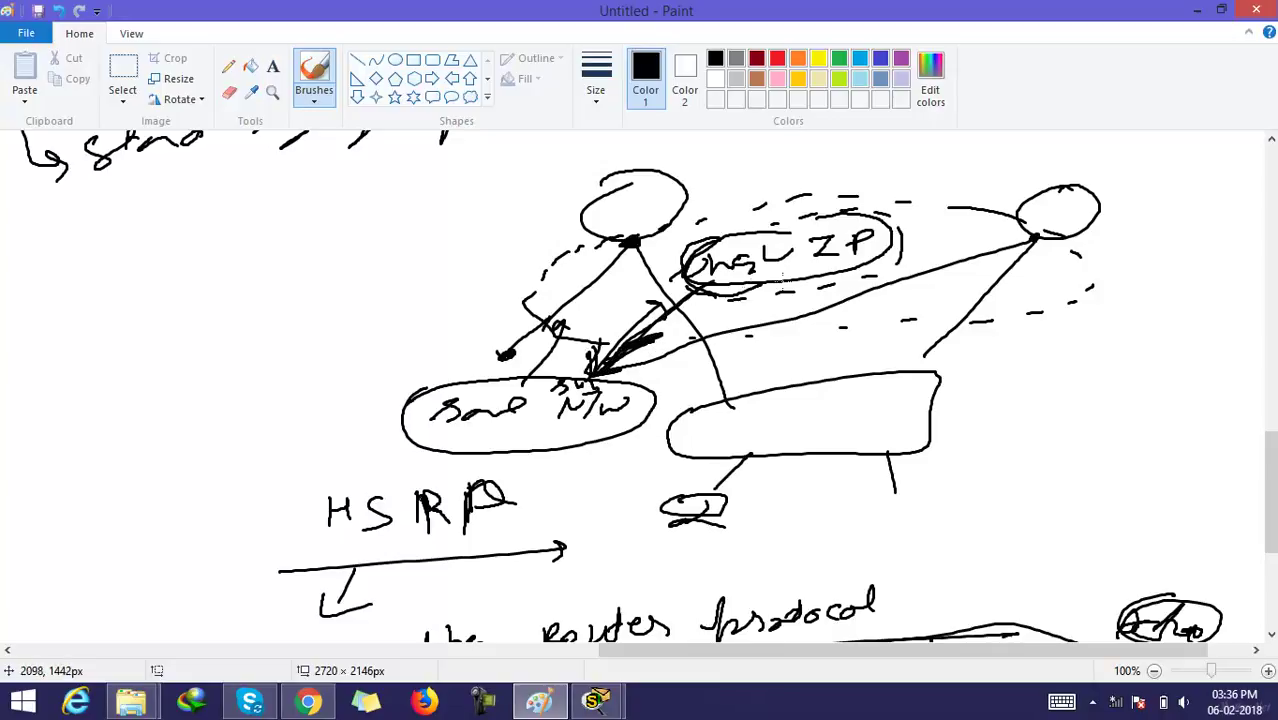
Annotate both router interfaces with the example address 10.0.0.1/24, each joined to its interface by a line.
{"action": "mouse_move", "coordinate": [634, 237]}
{"action": "left_mouse_down"}
{"action": "mouse_move", "coordinate": [461, 300]}
{"action": "mouse_move", "coordinate": [482, 305]}
{"action": "left_mouse_up"}
{"action": "mouse_move", "coordinate": [287, 290]}
{"action": "left_mouse_down"}
{"action": "mouse_move", "coordinate": [290, 318]}
{"action": "mouse_move", "coordinate": [298, 302]}
{"action": "left_mouse_up"}
{"action": "left_click_drag", "start_coordinate": [316, 294], "coordinate": [335, 286]}
{"action": "left_click_drag", "start_coordinate": [362, 280], "coordinate": [446, 262]}
{"action": "left_click_drag", "start_coordinate": [1034, 238], "coordinate": [1120, 274]}
{"action": "mouse_move", "coordinate": [1106, 320]}
{"action": "left_mouse_down"}
{"action": "mouse_move", "coordinate": [1154, 311]}
{"action": "mouse_move", "coordinate": [1198, 294]}
{"action": "mouse_move", "coordinate": [1205, 314]}
{"action": "mouse_move", "coordinate": [1222, 291]}
{"action": "mouse_move", "coordinate": [1222, 307]}
{"action": "mouse_move", "coordinate": [1224, 292]}
{"action": "mouse_move", "coordinate": [1235, 297]}
{"action": "mouse_move", "coordinate": [1204, 339]}
{"action": "mouse_move", "coordinate": [1250, 340]}
{"action": "left_mouse_up"}
{"action": "left_click_drag", "start_coordinate": [468, 220], "coordinate": [443, 302]}
{"action": "mouse_move", "coordinate": [480, 256]}
{"action": "left_mouse_down"}
{"action": "mouse_move", "coordinate": [500, 274]}
{"action": "mouse_move", "coordinate": [536, 262]}
{"action": "left_mouse_up"}
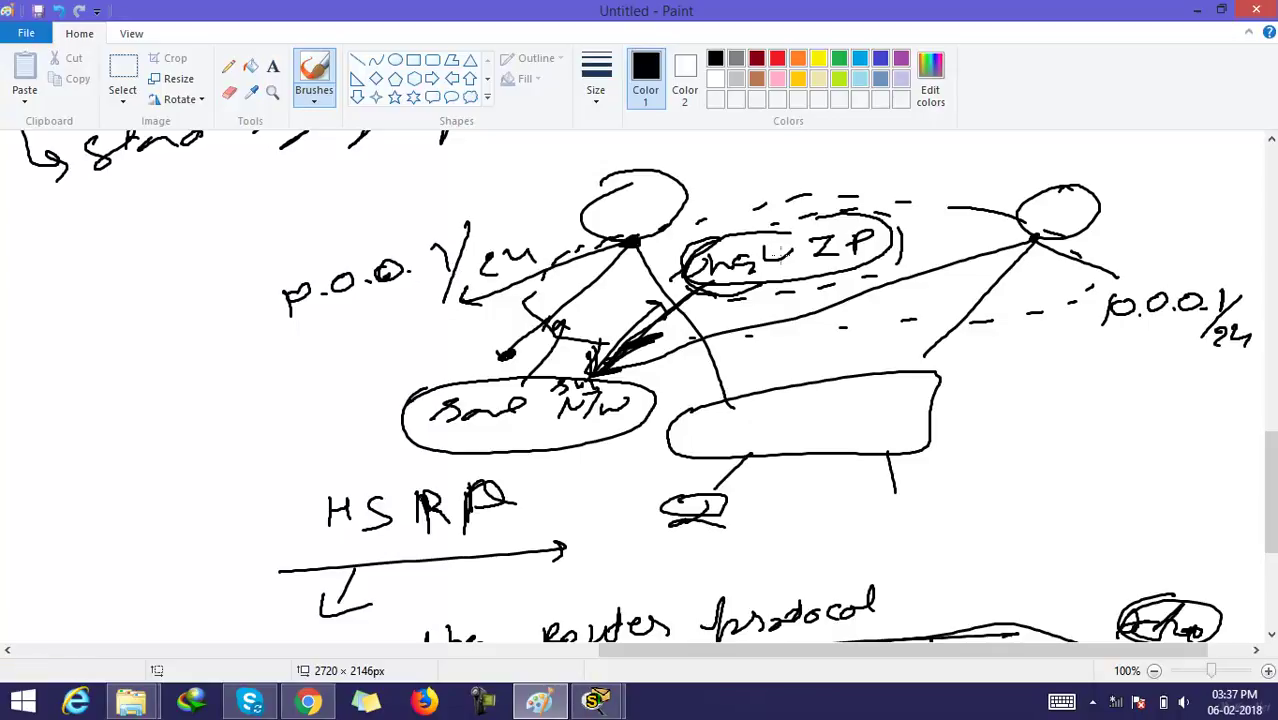
Draw an arrow from the virtual IP label to a handwritten example address in the 10.0.0 network and re-circle the label.
{"action": "mouse_move", "coordinate": [716, 241]}
{"action": "left_mouse_down"}
{"action": "mouse_move", "coordinate": [683, 282]}
{"action": "mouse_move", "coordinate": [770, 292]}
{"action": "mouse_move", "coordinate": [879, 270]}
{"action": "mouse_move", "coordinate": [894, 218]}
{"action": "mouse_move", "coordinate": [862, 206]}
{"action": "mouse_move", "coordinate": [697, 236]}
{"action": "mouse_move", "coordinate": [734, 241]}
{"action": "mouse_move", "coordinate": [938, 162]}
{"action": "left_mouse_up"}
{"action": "mouse_move", "coordinate": [921, 155]}
{"action": "left_mouse_down"}
{"action": "mouse_move", "coordinate": [928, 176]}
{"action": "mouse_move", "coordinate": [956, 172]}
{"action": "left_mouse_up"}
{"action": "mouse_move", "coordinate": [980, 151]}
{"action": "left_mouse_down"}
{"action": "mouse_move", "coordinate": [966, 156]}
{"action": "mouse_move", "coordinate": [1038, 148]}
{"action": "mouse_move", "coordinate": [1024, 162]}
{"action": "mouse_move", "coordinate": [1082, 162]}
{"action": "left_mouse_up"}
{"action": "left_click", "coordinate": [993, 161]}
{"action": "left_click_drag", "start_coordinate": [1074, 152], "coordinate": [1132, 162]}
{"action": "mouse_move", "coordinate": [968, 130]}
{"action": "left_mouse_down"}
{"action": "mouse_move", "coordinate": [940, 150]}
{"action": "mouse_move", "coordinate": [962, 187]}
{"action": "left_mouse_up"}
{"action": "left_click_drag", "start_coordinate": [1085, 148], "coordinate": [1084, 169]}
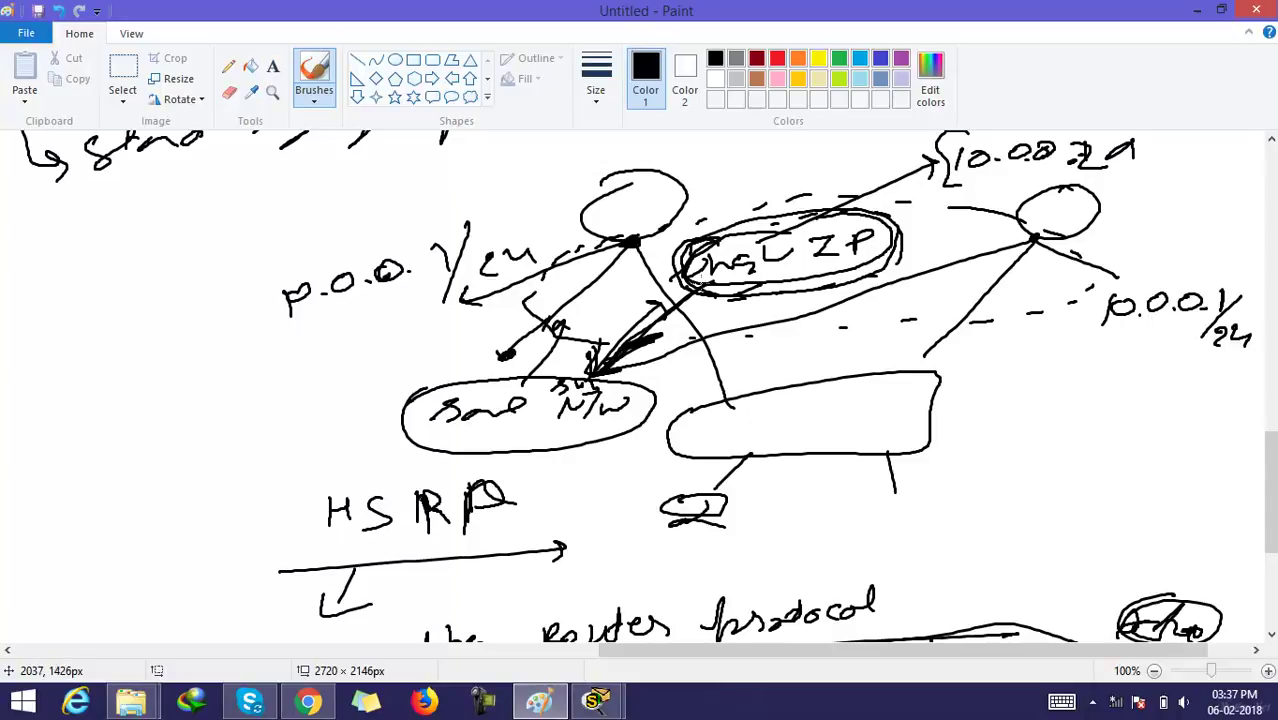
Emphasize both router interfaces and the end of the example virtual address with circles, and draw an arrow through the second router.
{"action": "mouse_move", "coordinate": [641, 231]}
{"action": "left_mouse_down"}
{"action": "mouse_move", "coordinate": [618, 252]}
{"action": "mouse_move", "coordinate": [656, 238]}
{"action": "mouse_move", "coordinate": [628, 232]}
{"action": "left_mouse_up"}
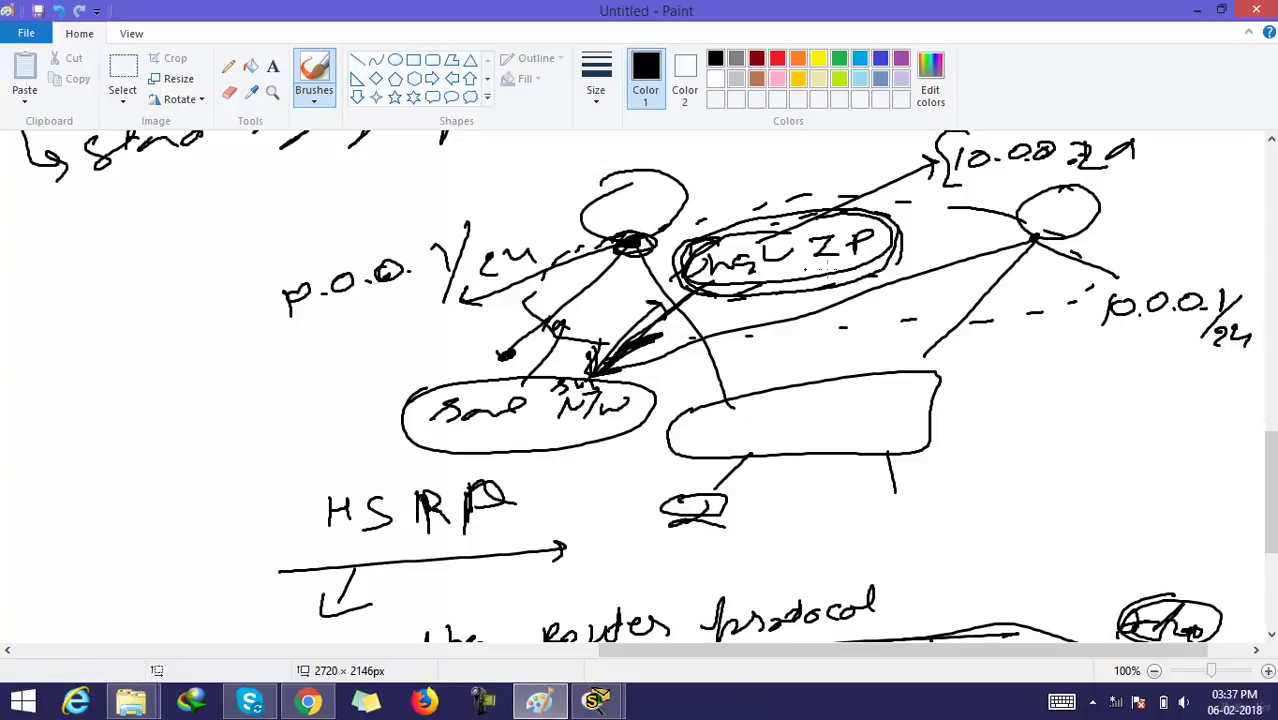
{"action": "mouse_move", "coordinate": [836, 280]}
{"action": "left_mouse_down"}
{"action": "mouse_move", "coordinate": [1069, 208]}
{"action": "mouse_move", "coordinate": [1131, 203]}
{"action": "left_mouse_up"}
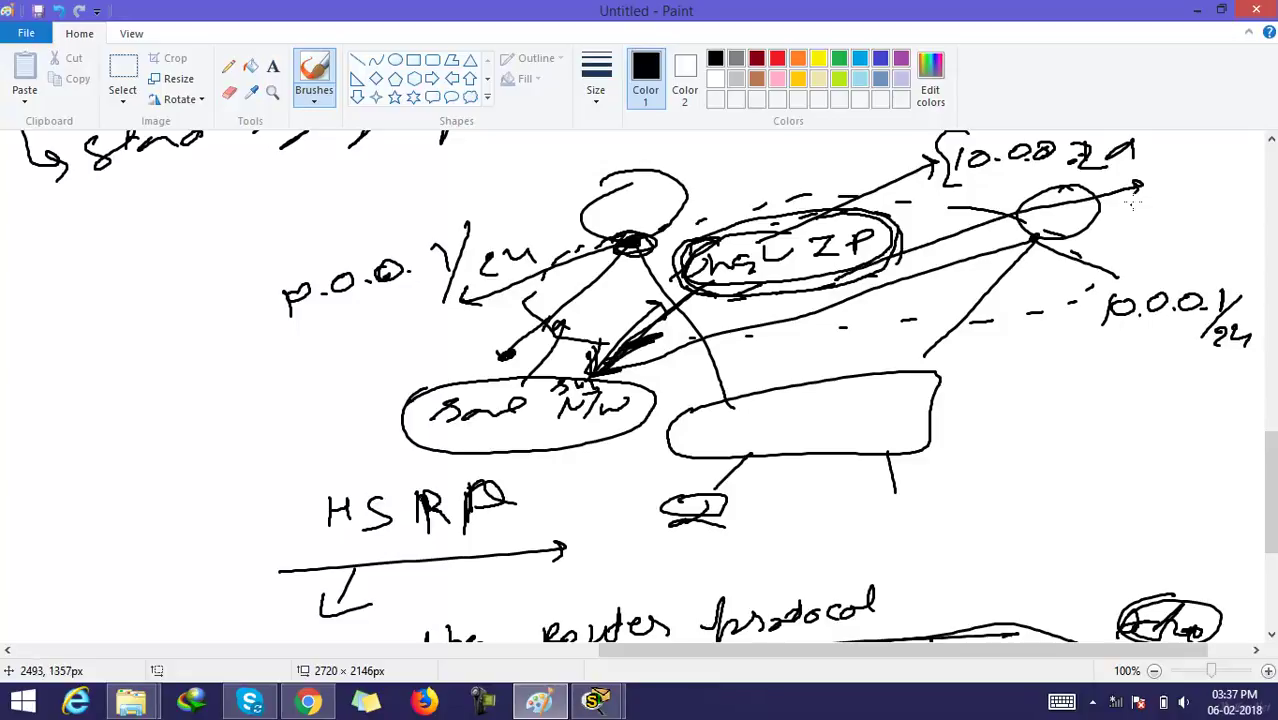
{"action": "mouse_move", "coordinate": [1068, 138]}
{"action": "left_mouse_down"}
{"action": "mouse_move", "coordinate": [1040, 178]}
{"action": "mouse_move", "coordinate": [1210, 138]}
{"action": "mouse_move", "coordinate": [1063, 150]}
{"action": "left_mouse_up"}
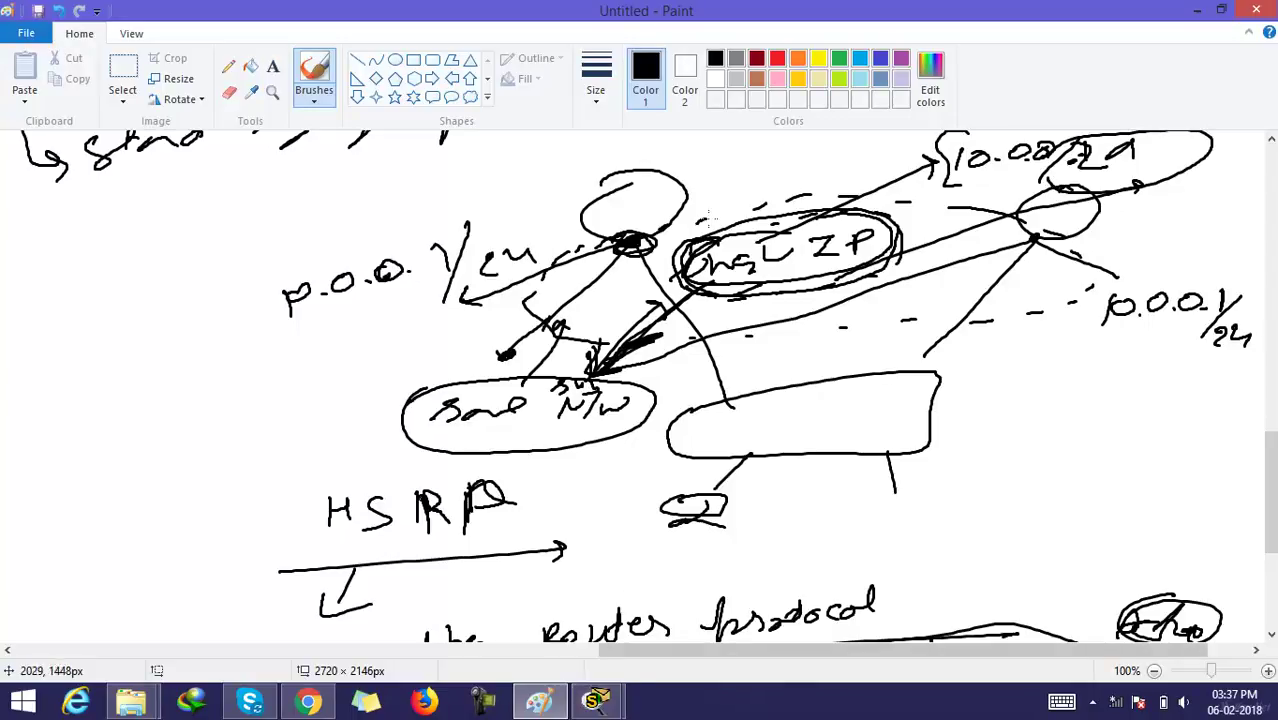
{"action": "left_click_drag", "start_coordinate": [630, 227], "coordinate": [618, 237]}
{"action": "mouse_move", "coordinate": [1030, 238]}
{"action": "left_mouse_down"}
{"action": "mouse_move", "coordinate": [1000, 225]}
{"action": "mouse_move", "coordinate": [1040, 218]}
{"action": "left_mouse_up"}
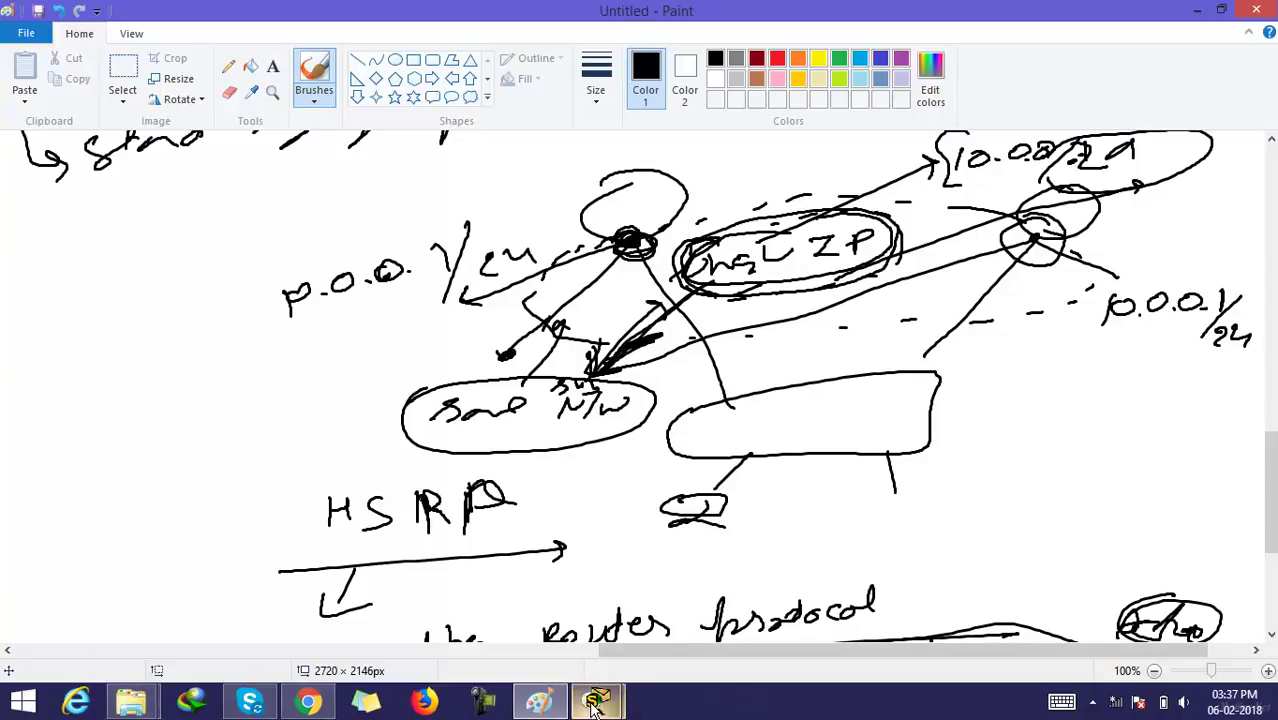
Switch back to Packet Tracer and reopen Router3's command line at the interface configuration prompt, adding blank prompt lines.
{"action": "mouse_move", "coordinate": [595, 703]}
{"action": "left_click", "coordinate": [533, 610]}
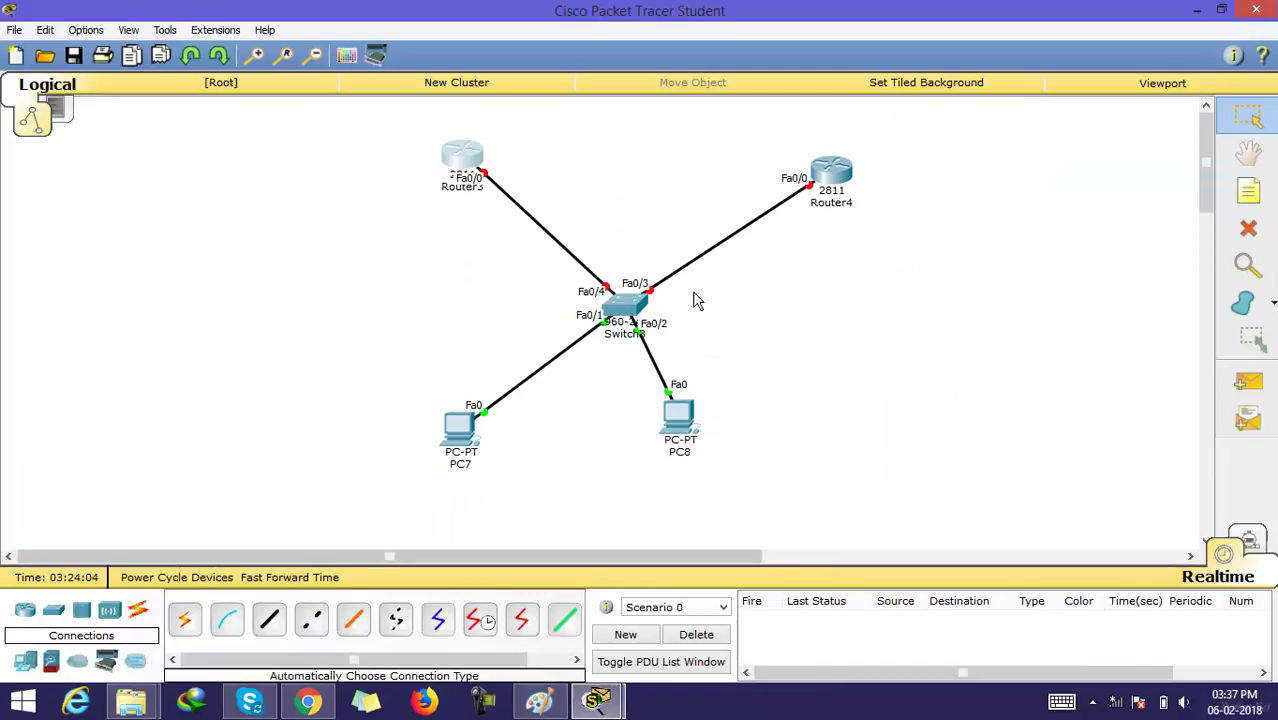
{"action": "left_click_drag", "start_coordinate": [463, 160], "coordinate": [457, 163]}
{"action": "left_click", "coordinate": [457, 163]}
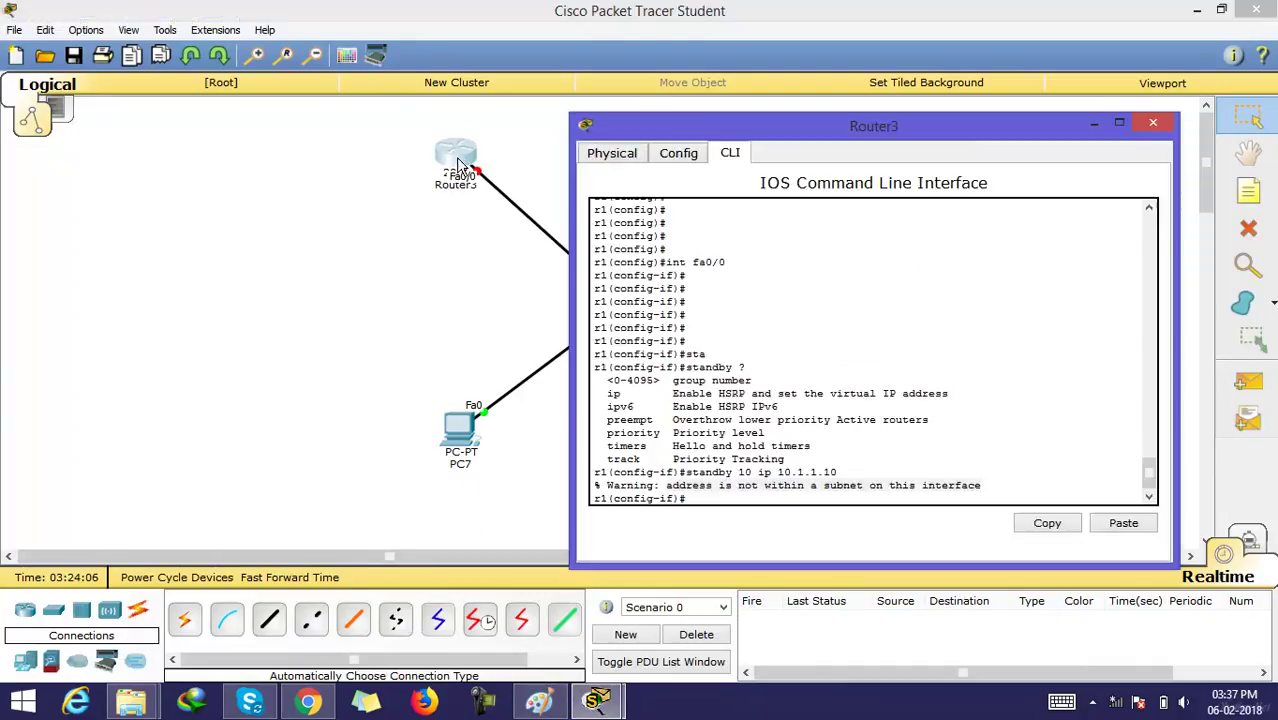
{"action": "key", "text": "Return"}
{"action": "key", "text": "Return"}
{"action": "key", "text": "Return"}
{"action": "key", "text": "Return"}
{"action": "key", "text": "Return"}
{"action": "key", "text": "Return"}
{"action": "key", "text": "Return"}
{"action": "key", "text": "Return"}
{"action": "key", "text": "Return"}
{"action": "key", "text": "Return"}
{"action": "key", "text": "Return"}
{"action": "key", "text": "Return"}
{"action": "key", "text": "Return"}
{"action": "key", "text": "Return"}
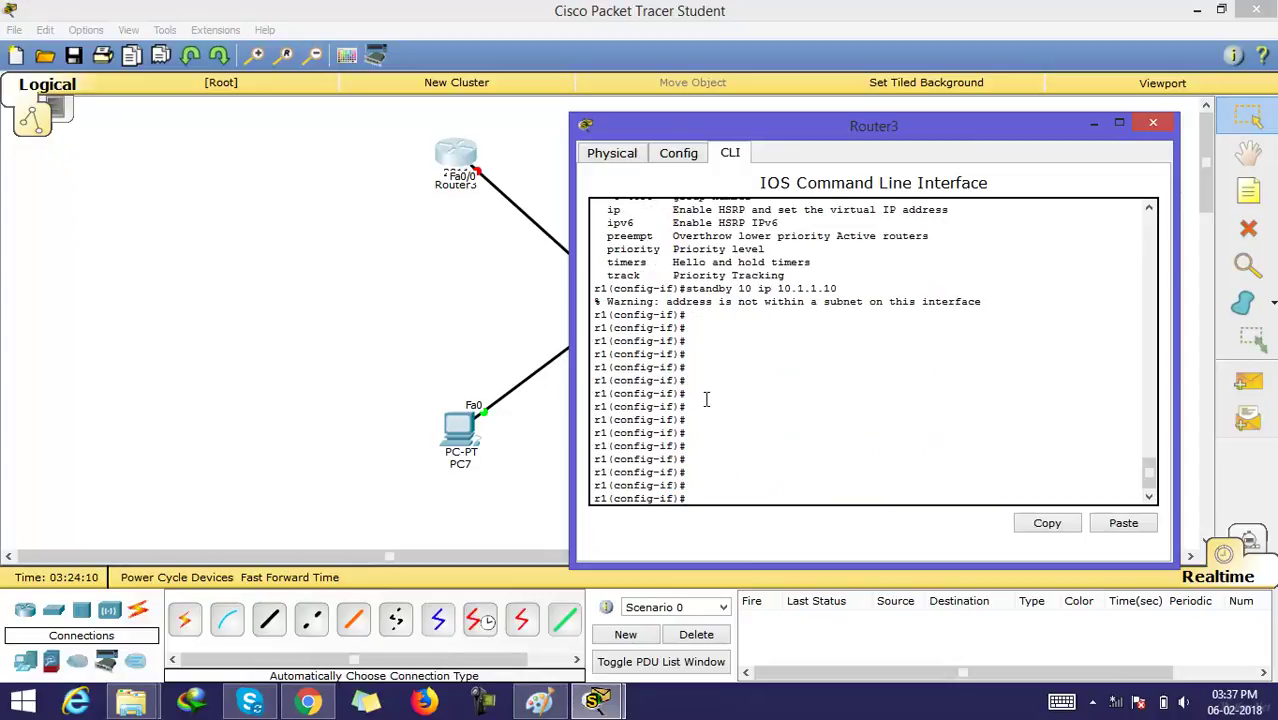
Exit Router3's interface mode to global configuration and re-enter configuration mode for interface fa0/0.
{"action": "type", "text": "ex"}
{"action": "key", "text": "Return"}
{"action": "key", "text": "Return"}
{"action": "key", "text": "Return"}
{"action": "key", "text": "Return"}
{"action": "key", "text": "Return"}
{"action": "key", "text": "Return"}
{"action": "key", "text": "Return"}
{"action": "key", "text": "Return"}
{"action": "key", "text": "Return"}
{"action": "key", "text": "Return"}
{"action": "key", "text": "Return"}
{"action": "key", "text": "Return"}
{"action": "key", "text": "Return"}
{"action": "key", "text": "Return"}
{"action": "key", "text": "Return"}
{"action": "key", "text": "Return"}
{"action": "key", "text": "Return"}
{"action": "key", "text": "Return"}
{"action": "key", "text": "Return"}
{"action": "key", "text": "Return"}
{"action": "type", "text": "int fa"}
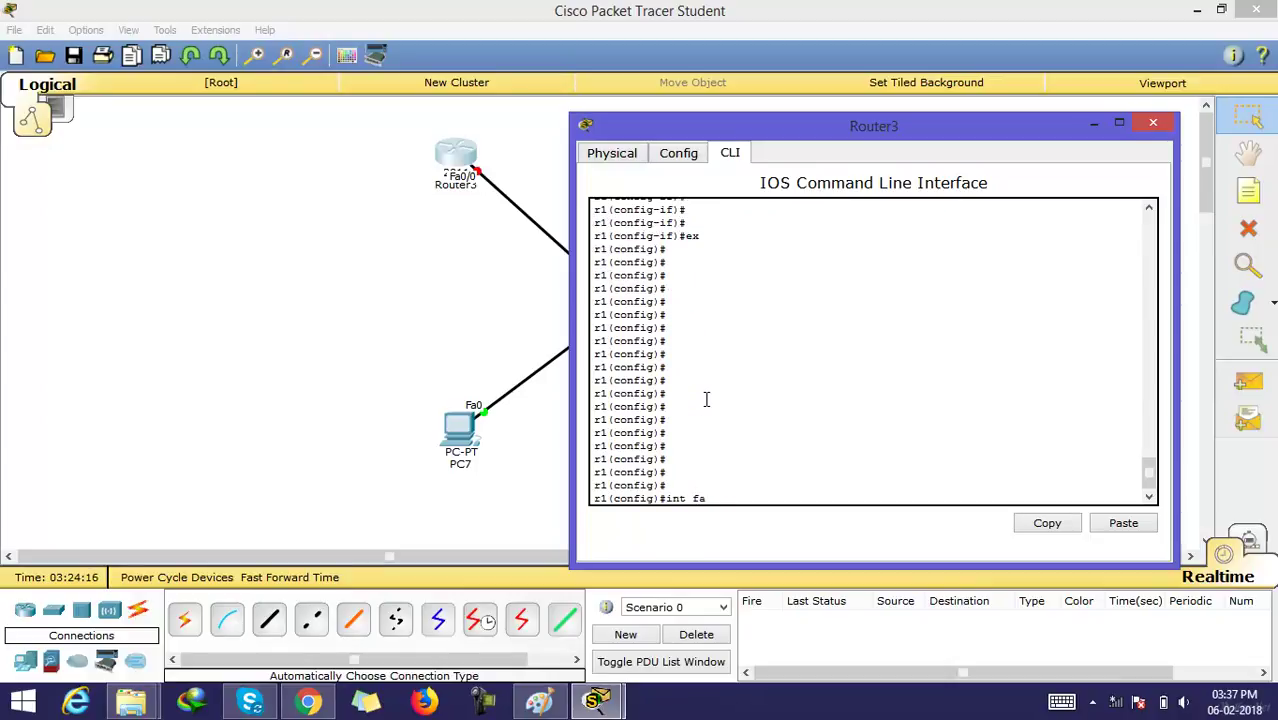
{"action": "type", "text": "0/0"}
{"action": "key", "text": "Return"}
{"action": "key", "text": "Return"}
{"action": "key", "text": "Return"}
{"action": "key", "text": "Return"}
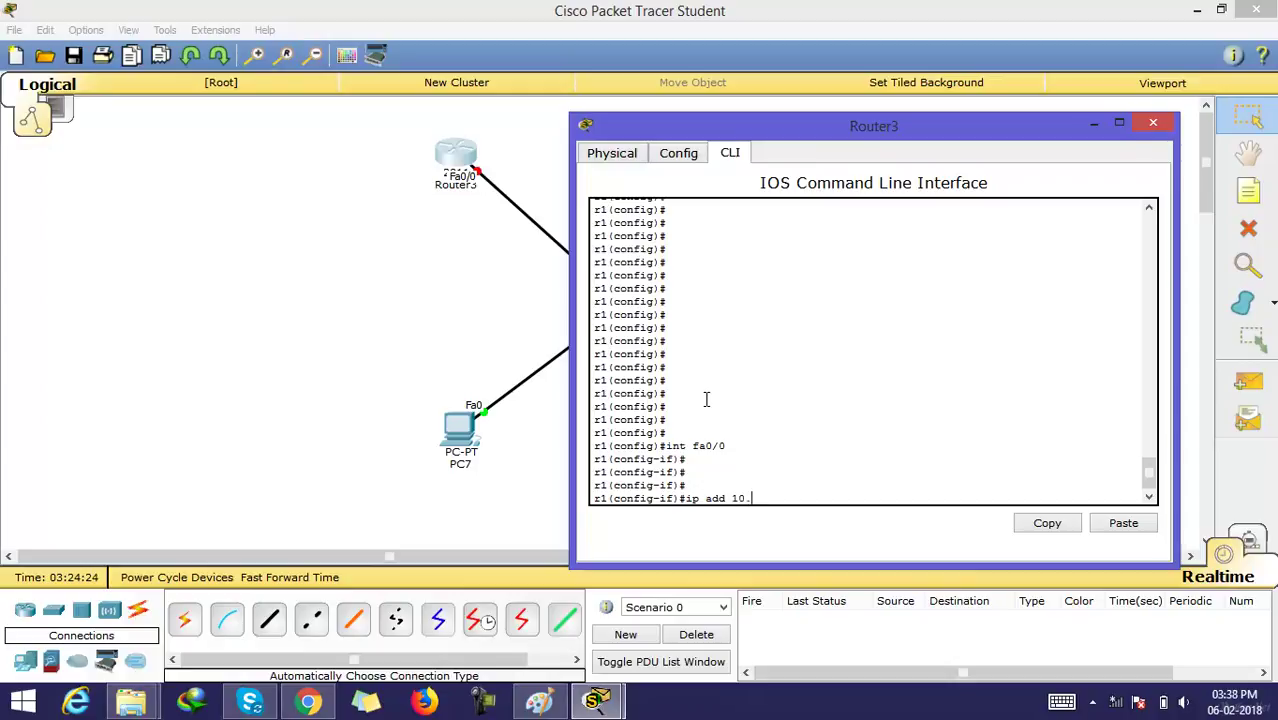
Assign Router3's fa0/0 interface the IP address 10.0.0.1 with subnet mask 255.0.0.0.
{"action": "type", "text": "1"}
{"action": "type", "text": " 255.255"}
{"action": "key", "text": "BackSpace"}
{"action": "key", "text": "BackSpace"}
{"action": "key", "text": "BackSpace"}
{"action": "key", "text": "BackSpace"}
{"action": "key", "text": "BackSpace"}
{"action": "key", "text": "BackSpace"}
{"action": "key", "text": "BackSpace"}
{"action": "key", "text": "BackSpace"}
{"action": "type", "text": "0.0.0"}
{"action": "key", "text": "Return"}
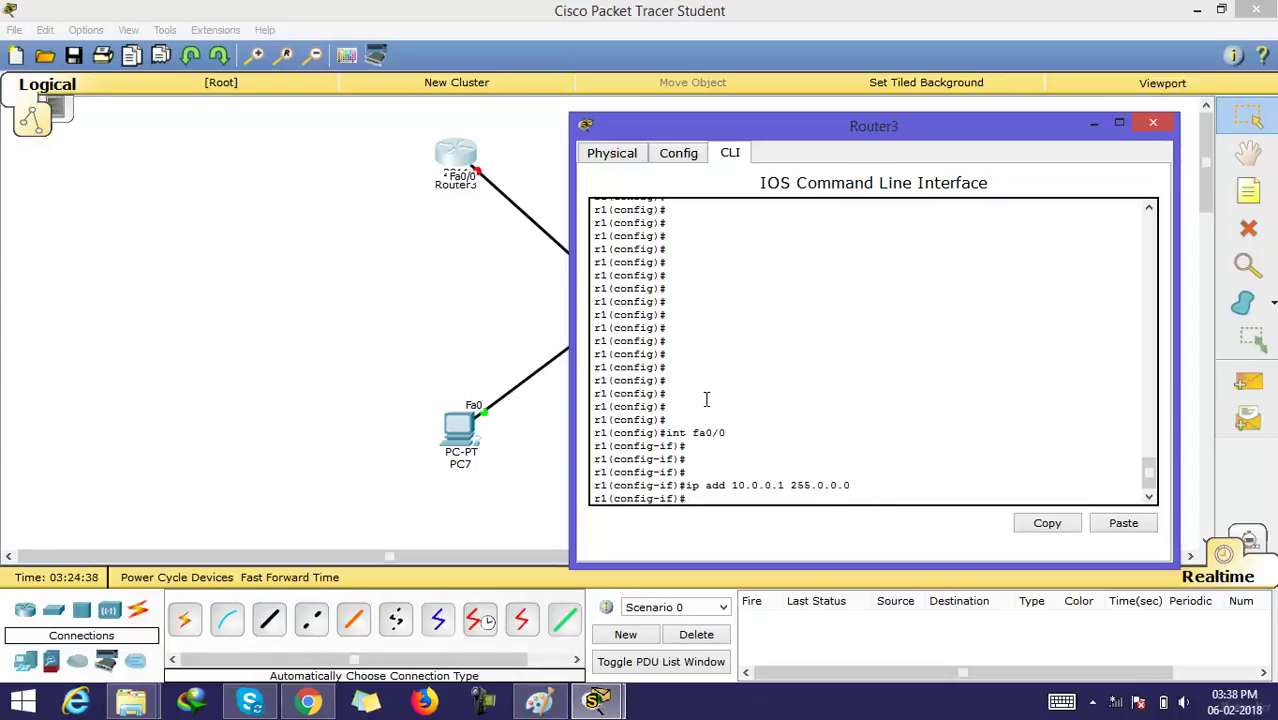
Enable Router3's fa0/0 interface with no shut and add blank prompt lines.
{"action": "type", "text": "no shut"}
{"action": "key", "text": "Return"}
{"action": "key", "text": "Return"}
{"action": "key", "text": "Return"}
{"action": "key", "text": "Return"}
{"action": "key", "text": "Return"}
{"action": "key", "text": "Return"}
{"action": "key", "text": "Return"}
{"action": "key", "text": "Return"}
{"action": "key", "text": "Return"}
{"action": "key", "text": "Return"}
{"action": "key", "text": "Return"}
{"action": "key", "text": "Return"}
{"action": "key", "text": "Return"}
{"action": "key", "text": "Return"}
{"action": "key", "text": "Return"}
{"action": "key", "text": "Return"}
{"action": "key", "text": "Return"}
{"action": "key", "text": "Return"}
{"action": "key", "text": "Return"}
{"action": "key", "text": "Return"}
{"action": "key", "text": "Return"}
{"action": "key", "text": "Return"}
{"action": "key", "text": "Return"}
{"action": "key", "text": "Return"}
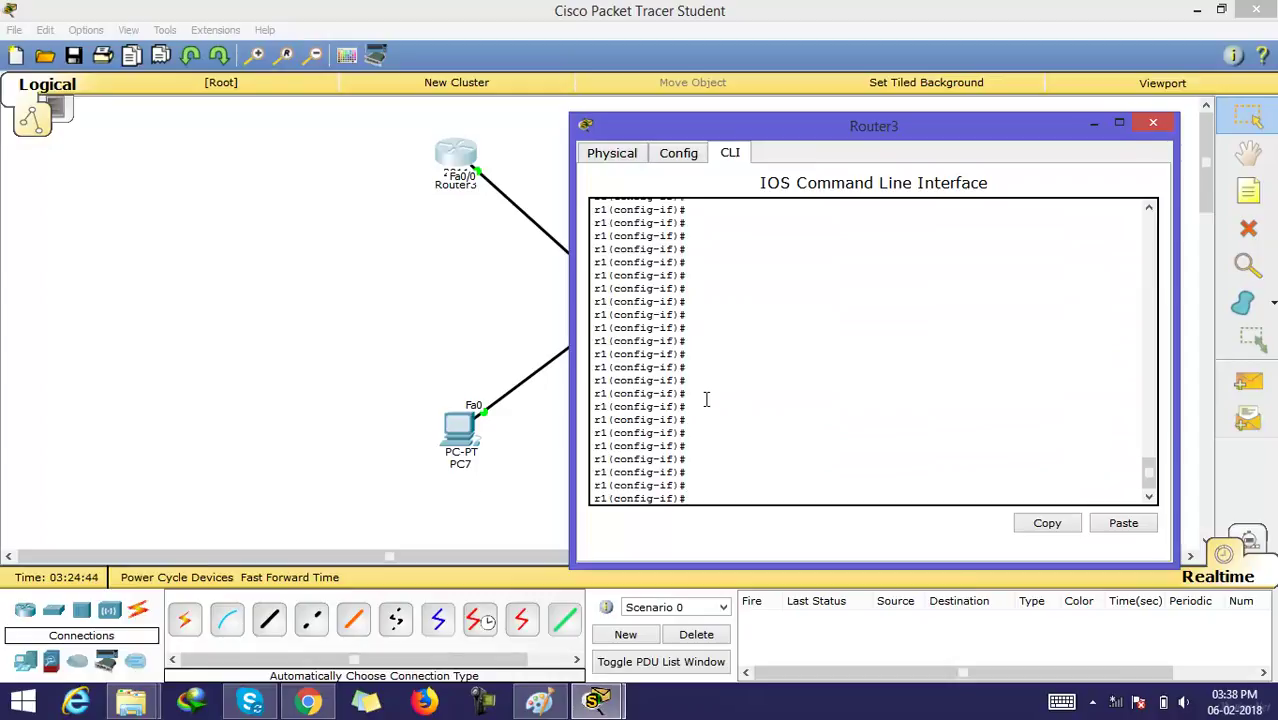
Leave Router3's window and open Router4's command line, adding blank prompt lines.
{"action": "left_click", "coordinate": [462, 298]}
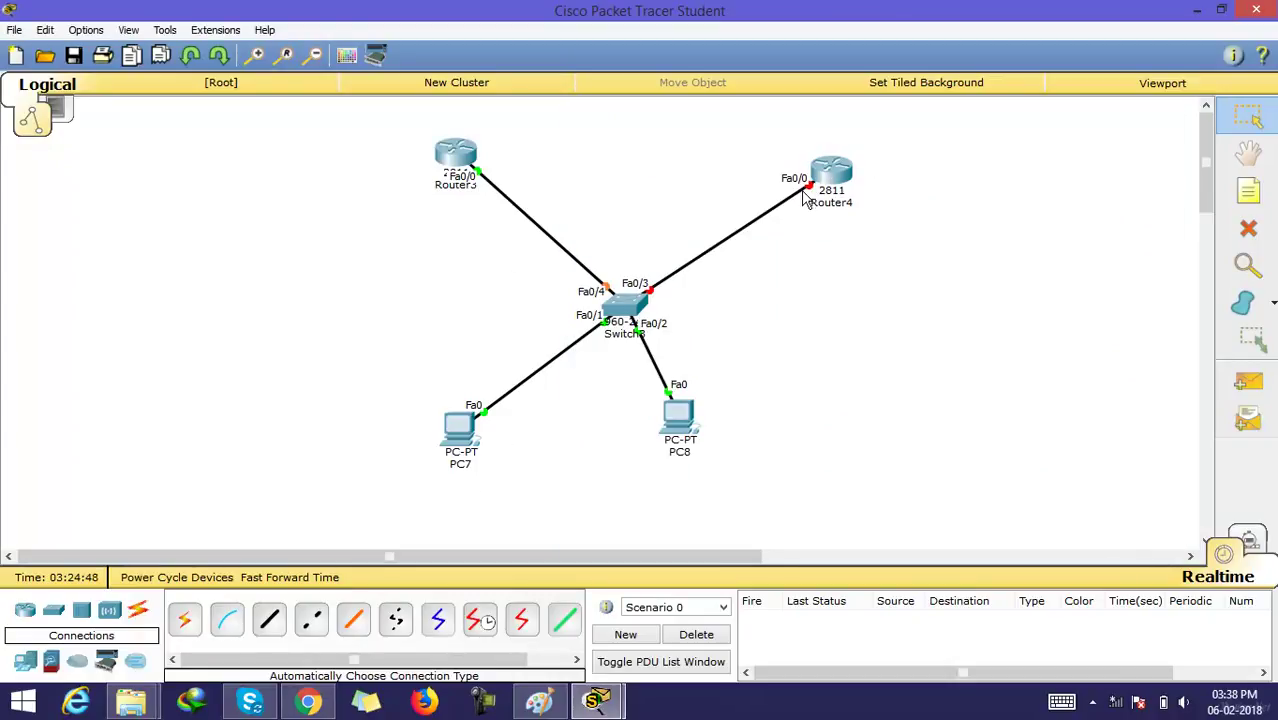
{"action": "left_click", "coordinate": [834, 176]}
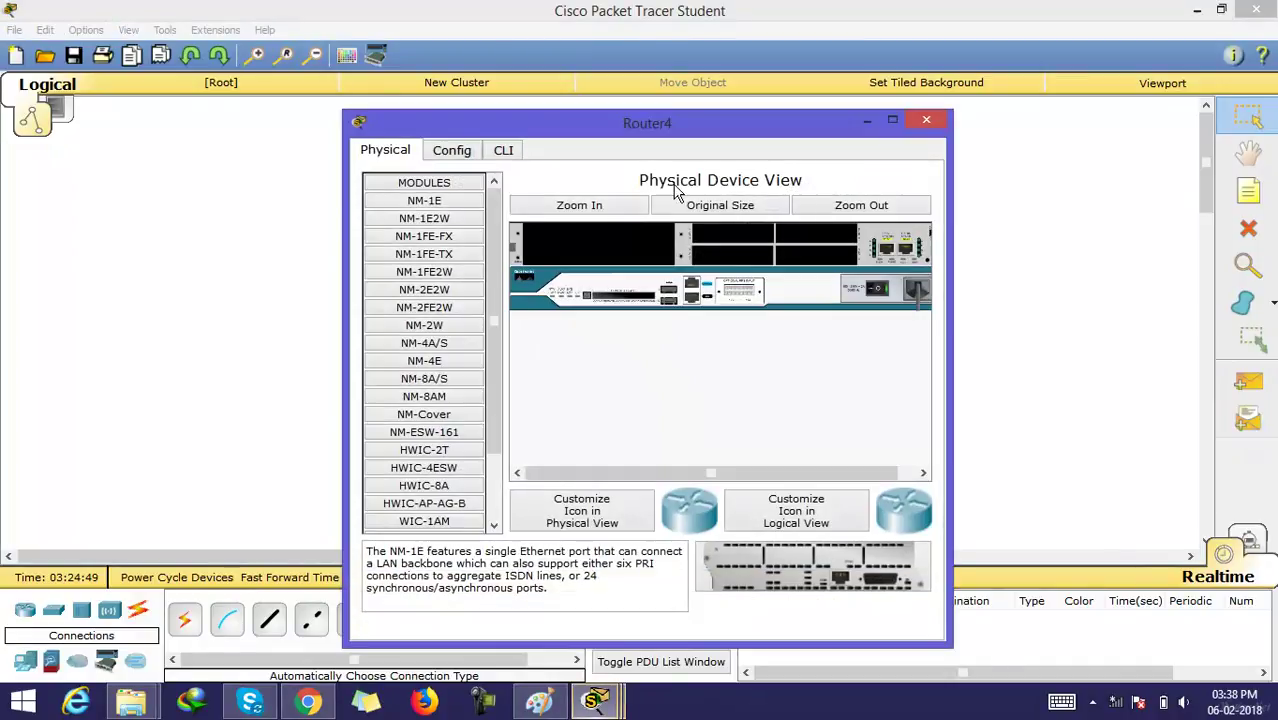
{"action": "left_click", "coordinate": [506, 152]}
{"action": "key", "text": "Return"}
{"action": "key", "text": "Return"}
{"action": "key", "text": "Return"}
{"action": "key", "text": "Return"}
{"action": "key", "text": "Return"}
{"action": "key", "text": "Return"}
{"action": "key", "text": "Return"}
{"action": "key", "text": "Return"}
{"action": "key", "text": "Return"}
{"action": "key", "text": "Return"}
{"action": "key", "text": "Return"}
{"action": "key", "text": "Return"}
{"action": "key", "text": "Return"}
{"action": "key", "text": "Return"}
{"action": "key", "text": "Return"}
{"action": "key", "text": "Return"}
{"action": "key", "text": "Return"}
{"action": "key", "text": "Return"}
{"action": "key", "text": "Return"}
{"action": "key", "text": "Return"}
Enter privileged mode on Router4 and go into global configuration mode with conf t.
{"action": "type", "text": "en"}
{"action": "key", "text": "Return"}
{"action": "key", "text": "Return"}
{"action": "type", "text": "conf t"}
{"action": "key", "text": "Return"}
{"action": "key", "text": "Return"}
{"action": "key", "text": "Return"}
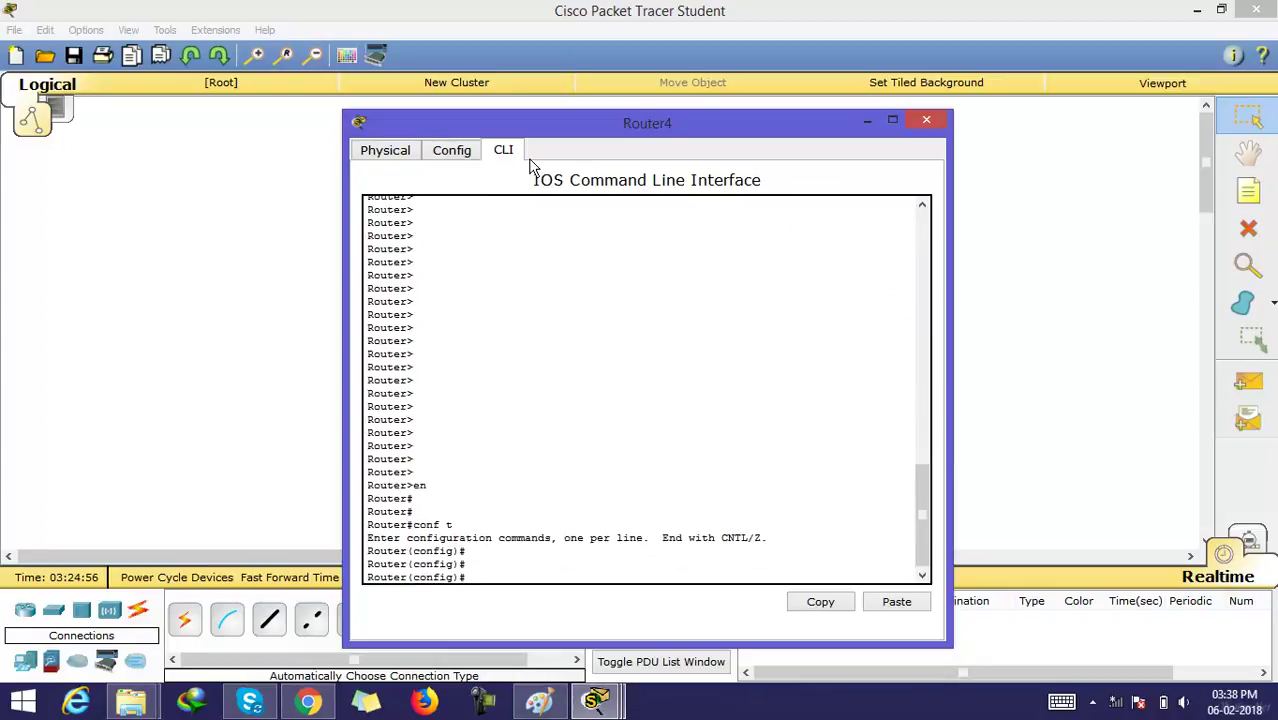
Set Router4's hostname to r2 and add blank configuration prompt lines.
{"action": "type", "text": "host r2"}
{"action": "key", "text": "Return"}
{"action": "key", "text": "Return"}
{"action": "key", "text": "Return"}
{"action": "key", "text": "Return"}
{"action": "key", "text": "Return"}
{"action": "key", "text": "Return"}
{"action": "key", "text": "Return"}
{"action": "key", "text": "Return"}
{"action": "key", "text": "Return"}
{"action": "key", "text": "Return"}
{"action": "key", "text": "Return"}
{"action": "key", "text": "Return"}
{"action": "key", "text": "Return"}
{"action": "key", "text": "Return"}
{"action": "key", "text": "Return"}
{"action": "key", "text": "Return"}
{"action": "key", "text": "Return"}
{"action": "key", "text": "Return"}
{"action": "key", "text": "Return"}
{"action": "key", "text": "Return"}
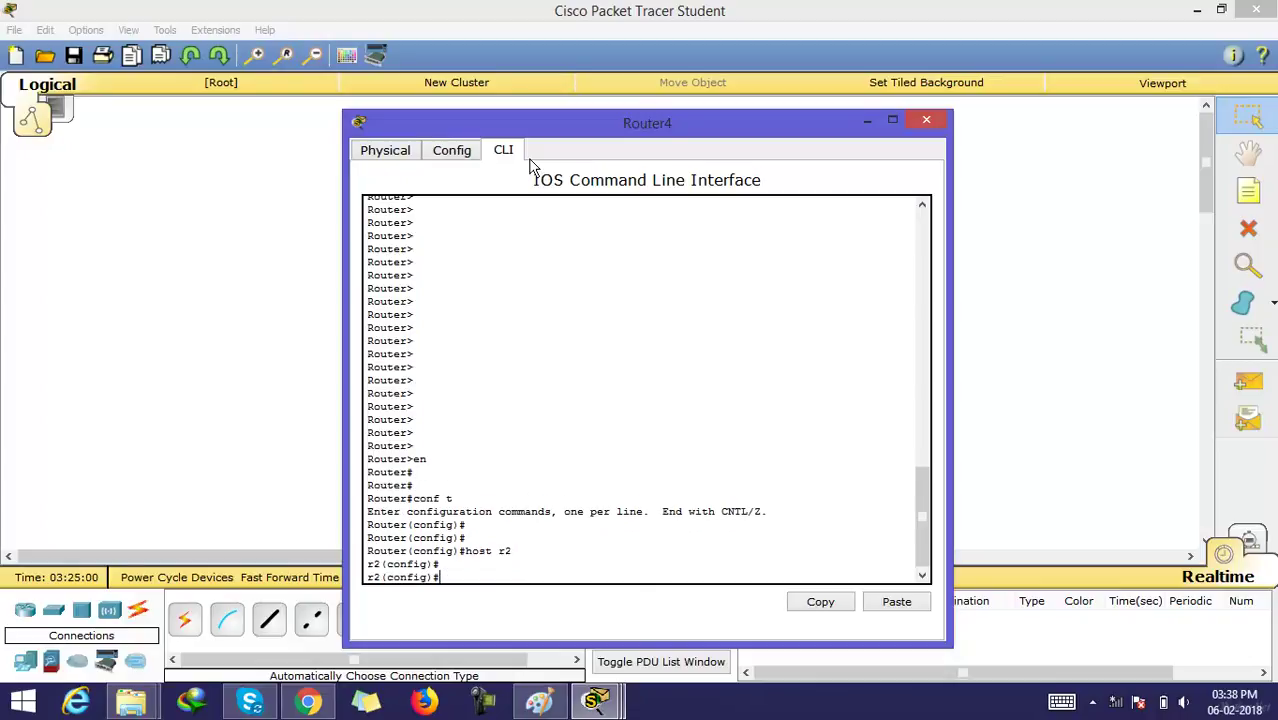
Enter configuration of Router4's interface fa0/0 and assign it the IP address 10.0.0.2 with subnet mask 255.0.0.0.
{"action": "type", "text": "int fa0/0"}
{"action": "key", "text": "Return"}
{"action": "key", "text": "Return"}
{"action": "key", "text": "Return"}
{"action": "key", "text": "Return"}
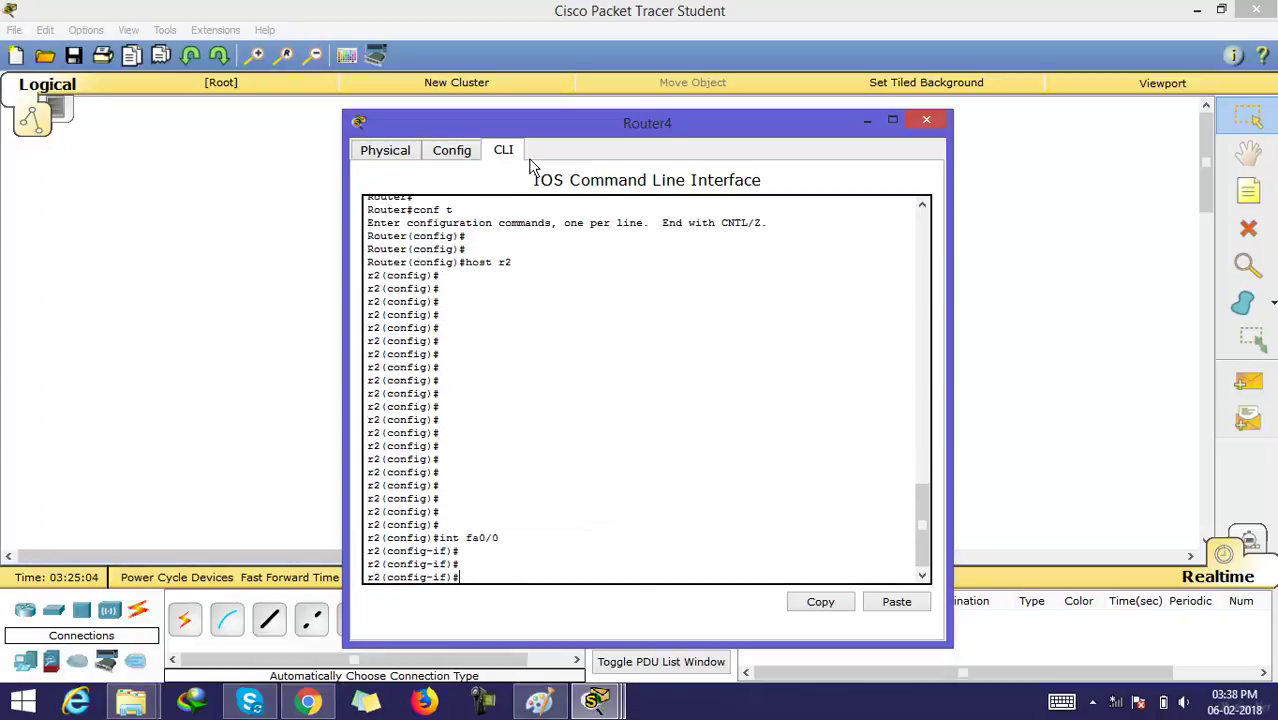
{"action": "type", "text": "ip add"}
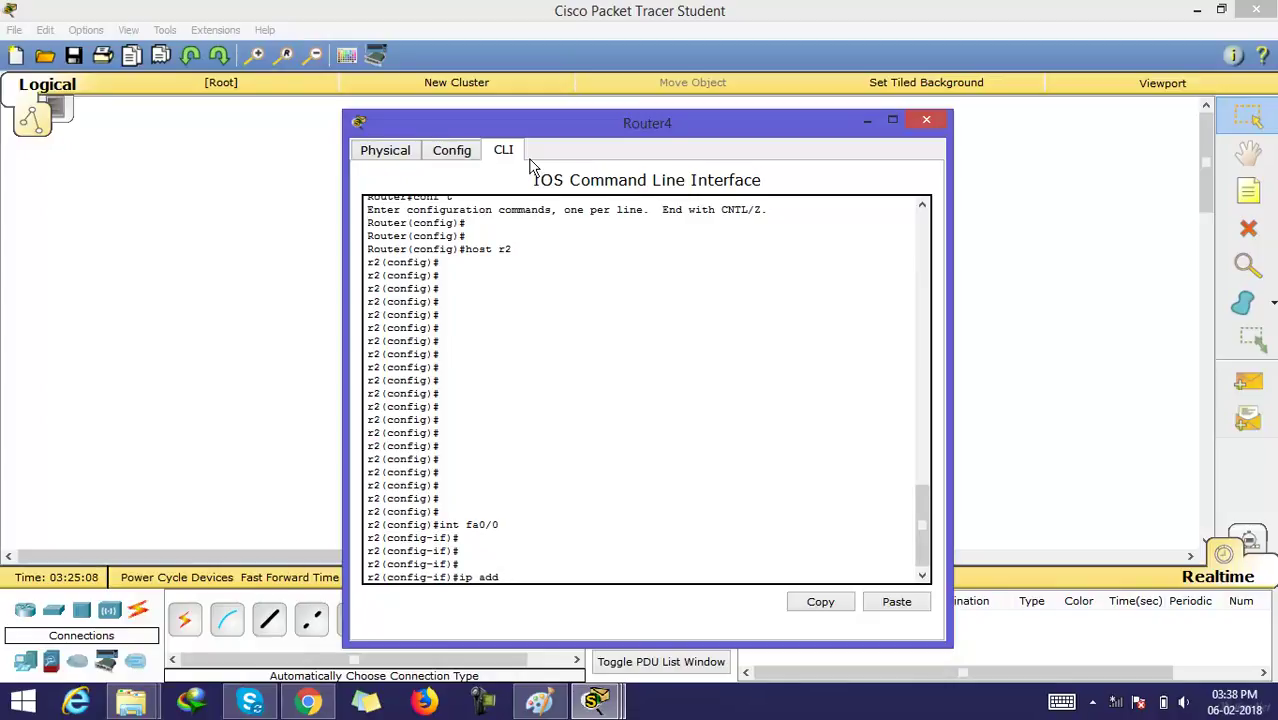
{"action": "type", "text": " 10.0.0.2 255.0.0.0"}
{"action": "key", "text": "Return"}
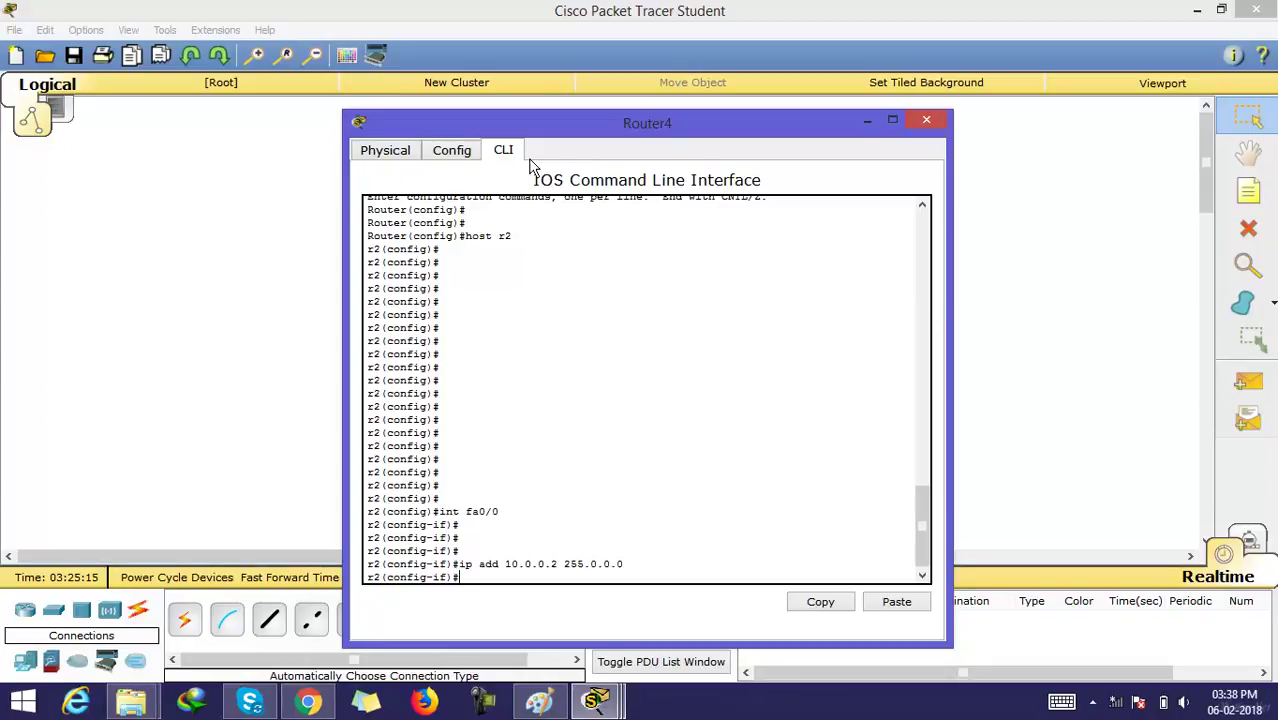
Enable Router4's fa0/0 interface with no shut and add blank prompt lines.
{"action": "type", "text": "no shgutut"}
{"action": "key", "text": "Return"}
{"action": "key", "text": "Return"}
{"action": "key", "text": "Return"}
{"action": "key", "text": "Return"}
{"action": "key", "text": "Return"}
{"action": "key", "text": "Return"}
{"action": "key", "text": "Return"}
{"action": "key", "text": "Return"}
{"action": "key", "text": "Return"}
{"action": "key", "text": "Return"}
{"action": "key", "text": "Return"}
{"action": "key", "text": "Return"}
{"action": "key", "text": "Return"}
{"action": "key", "text": "Return"}
{"action": "key", "text": "Return"}
{"action": "key", "text": "Return"}
{"action": "key", "text": "Return"}
{"action": "key", "text": "Return"}
{"action": "key", "text": "Return"}
{"action": "key", "text": "Return"}
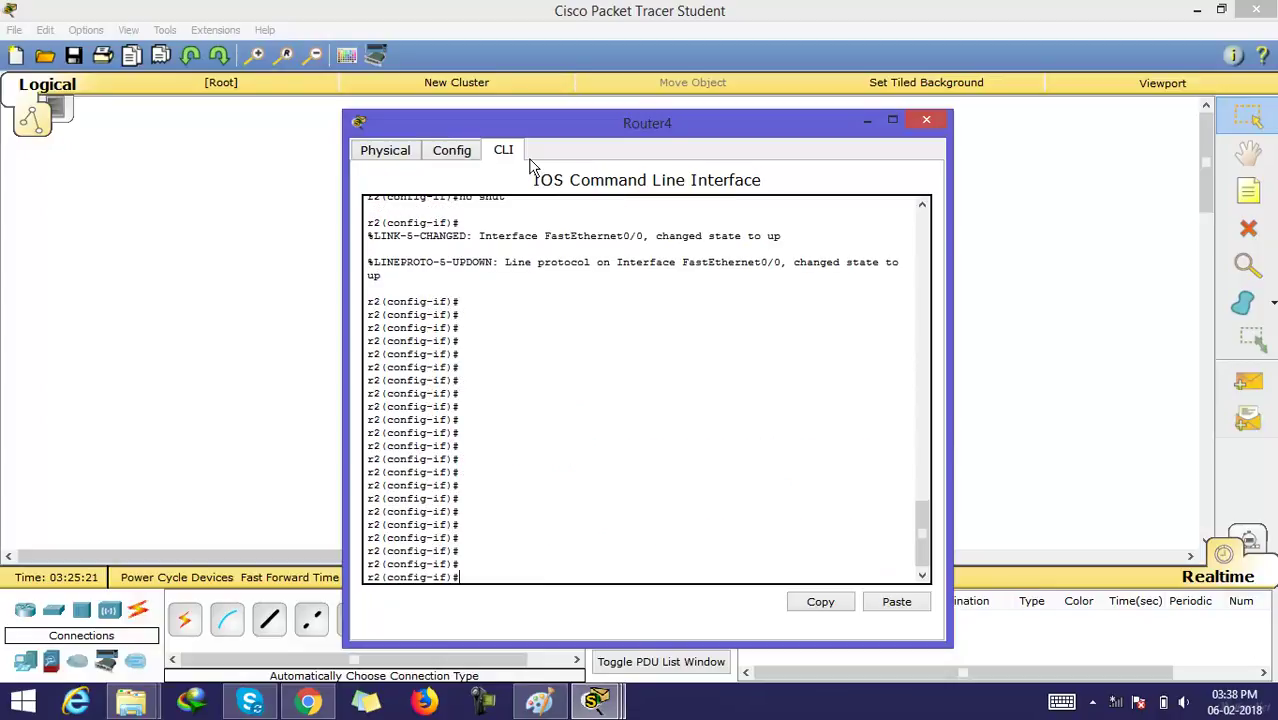
Return to the topology and move Router3 and Router4 farther apart, away from the switch.
{"action": "left_click", "coordinate": [305, 365]}
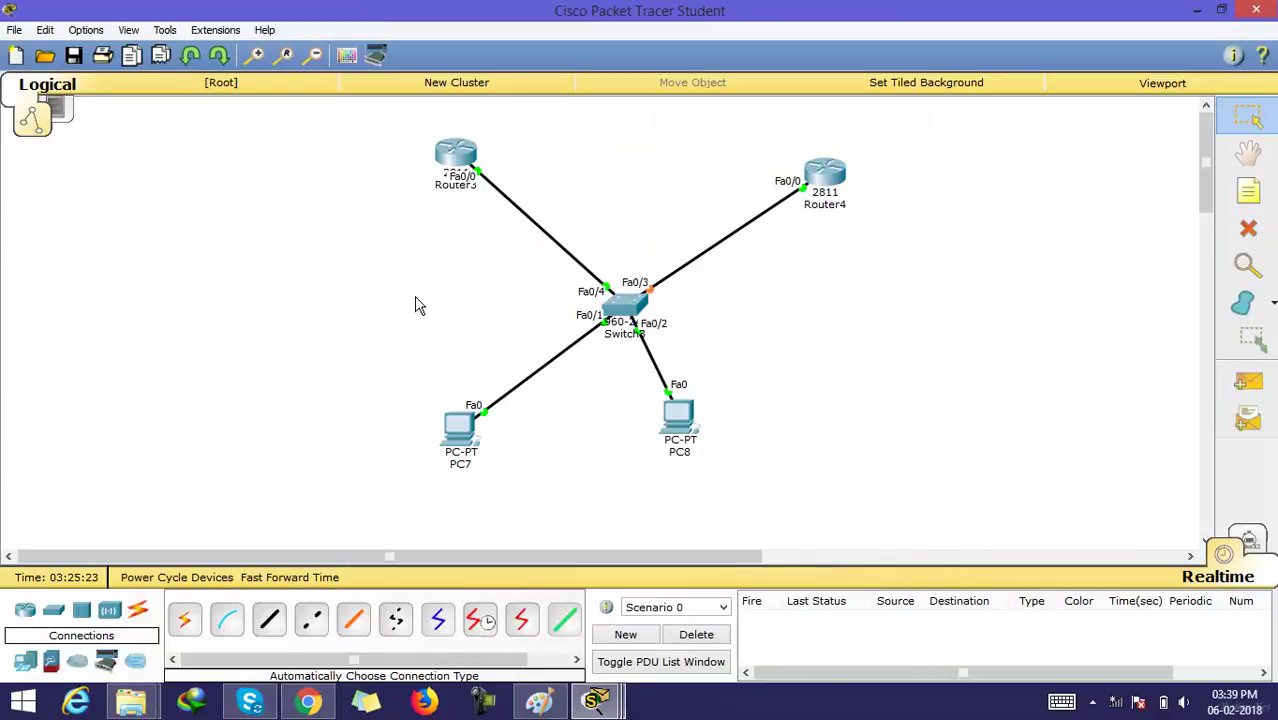
{"action": "left_click_drag", "start_coordinate": [455, 150], "coordinate": [382, 160]}
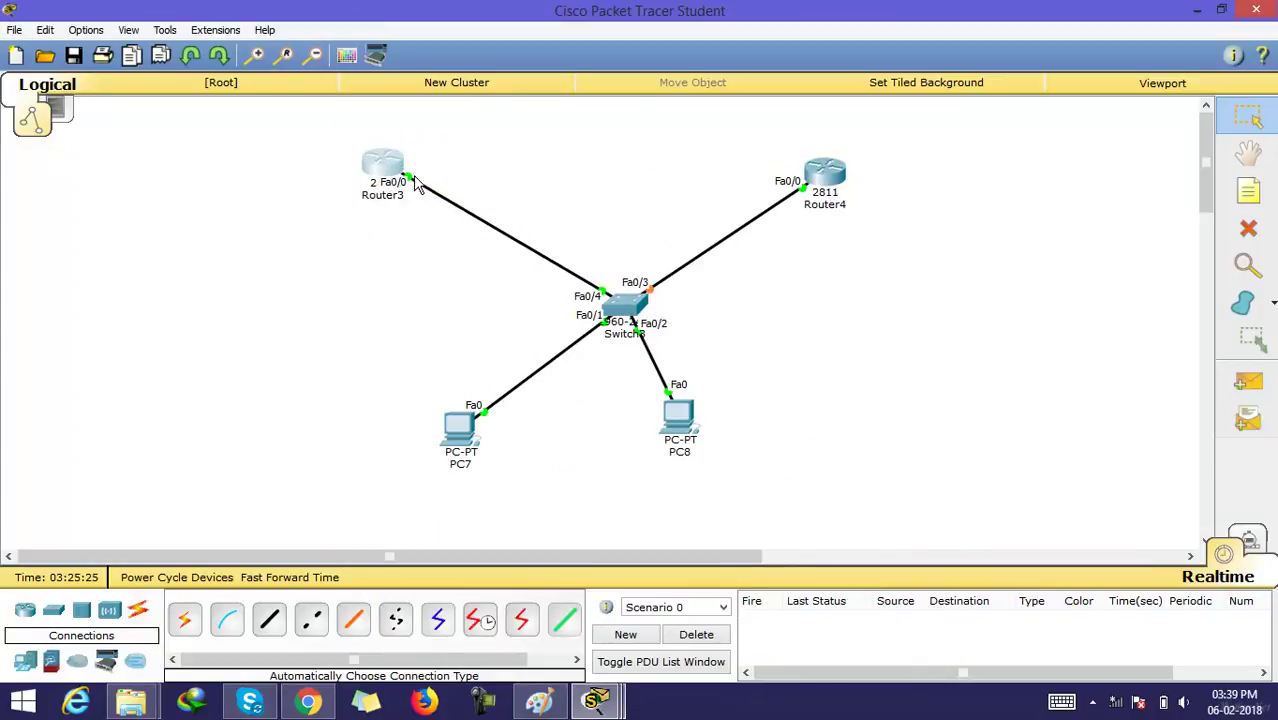
{"action": "left_click_drag", "start_coordinate": [822, 177], "coordinate": [866, 150]}
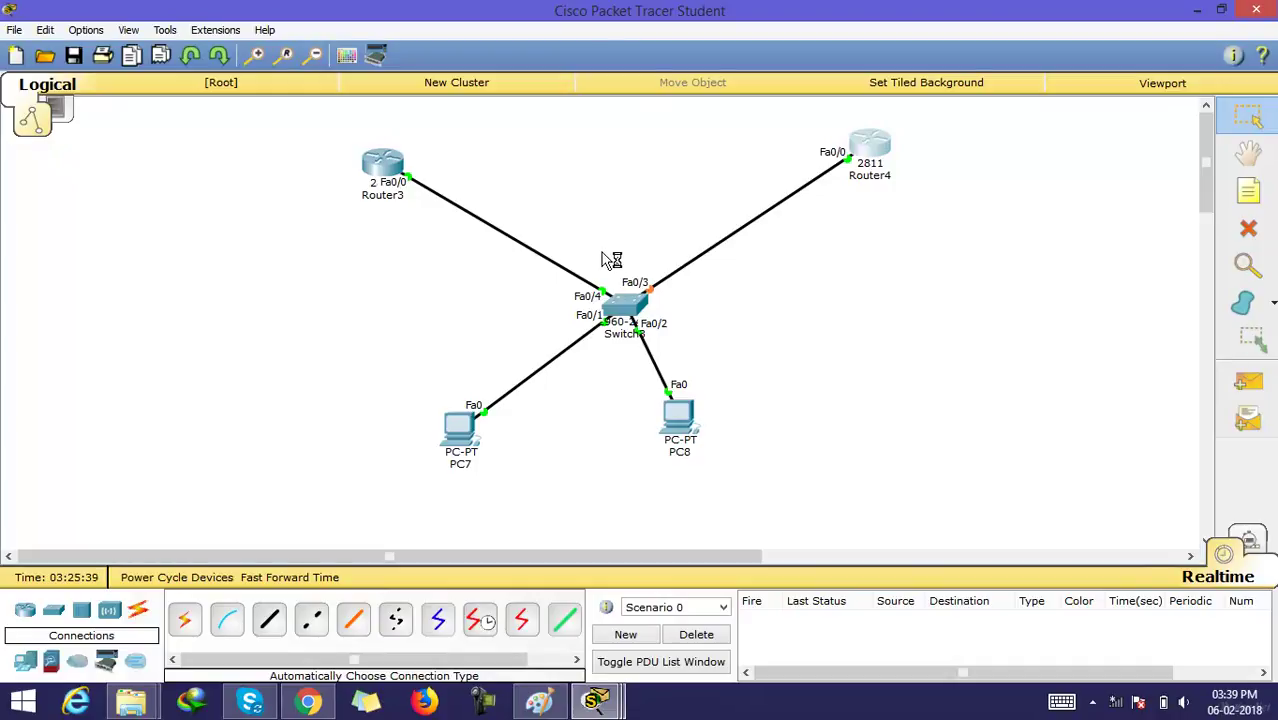
Fast-forward the simulation time and reopen Router3's command line, adding blank prompt lines.
{"action": "left_click", "coordinate": [290, 577]}
{"action": "left_click", "coordinate": [392, 172]}
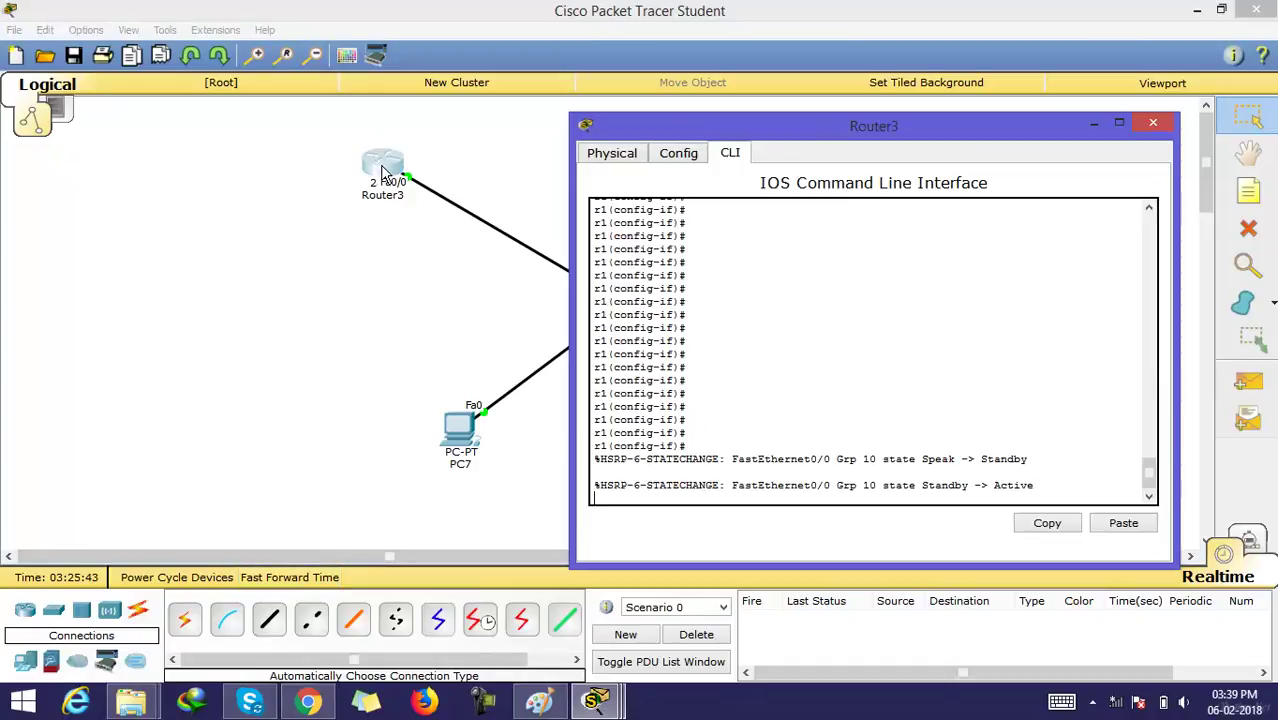
{"action": "key", "text": "Return"}
{"action": "key", "text": "Return"}
{"action": "key", "text": "Return"}
{"action": "key", "text": "Return"}
{"action": "key", "text": "Return"}
{"action": "key", "text": "Return"}
{"action": "key", "text": "Return"}
{"action": "key", "text": "Return"}
{"action": "key", "text": "Return"}
{"action": "key", "text": "Return"}
{"action": "key", "text": "Return"}
{"action": "key", "text": "Return"}
{"action": "key", "text": "Return"}
{"action": "key", "text": "Return"}
{"action": "key", "text": "Return"}
{"action": "key", "text": "Return"}
{"action": "key", "text": "Return"}
{"action": "key", "text": "Return"}
{"action": "key", "text": "Return"}
{"action": "key", "text": "Return"}
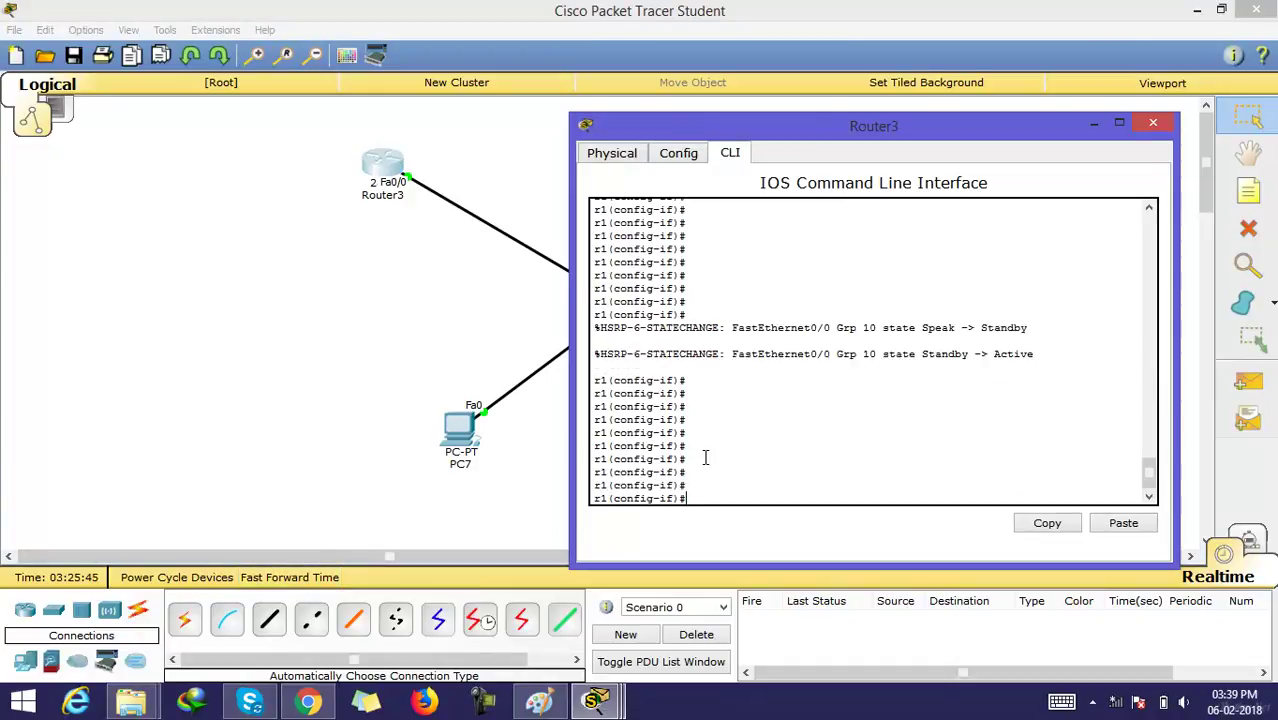
{"action": "key", "text": "Return"}
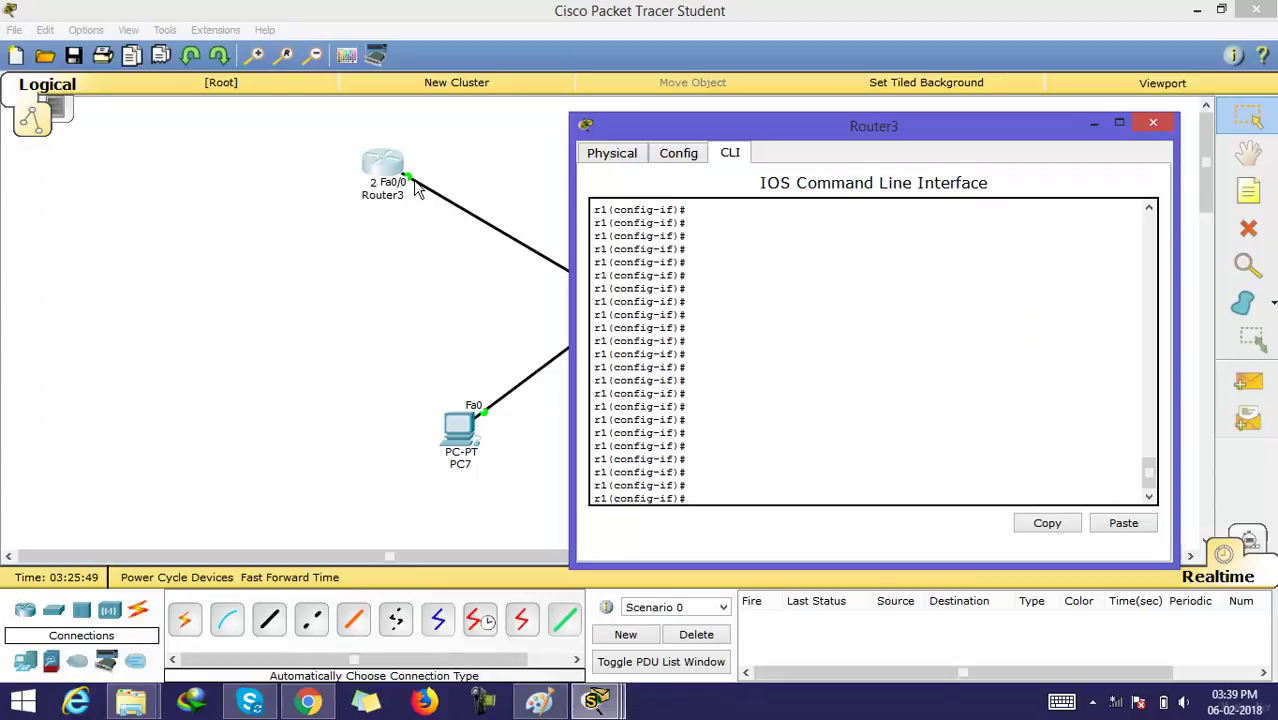
Exit Router3's interface mode to global configuration and re-enter configuration mode for interface fa0/0, leaving blank prompt lines.
{"action": "type", "text": "ex"}
{"action": "key", "text": "Return"}
{"action": "key", "text": "Return"}
{"action": "key", "text": "Return"}
{"action": "key", "text": "Return"}
{"action": "key", "text": "Return"}
{"action": "key", "text": "Return"}
{"action": "key", "text": "Return"}
{"action": "key", "text": "Return"}
{"action": "key", "text": "Return"}
{"action": "key", "text": "Return"}
{"action": "key", "text": "Return"}
{"action": "key", "text": "Return"}
{"action": "key", "text": "Return"}
{"action": "key", "text": "Return"}
{"action": "key", "text": "Return"}
{"action": "key", "text": "Return"}
{"action": "key", "text": "Return"}
{"action": "key", "text": "Return"}
{"action": "type", "text": "int fa"}
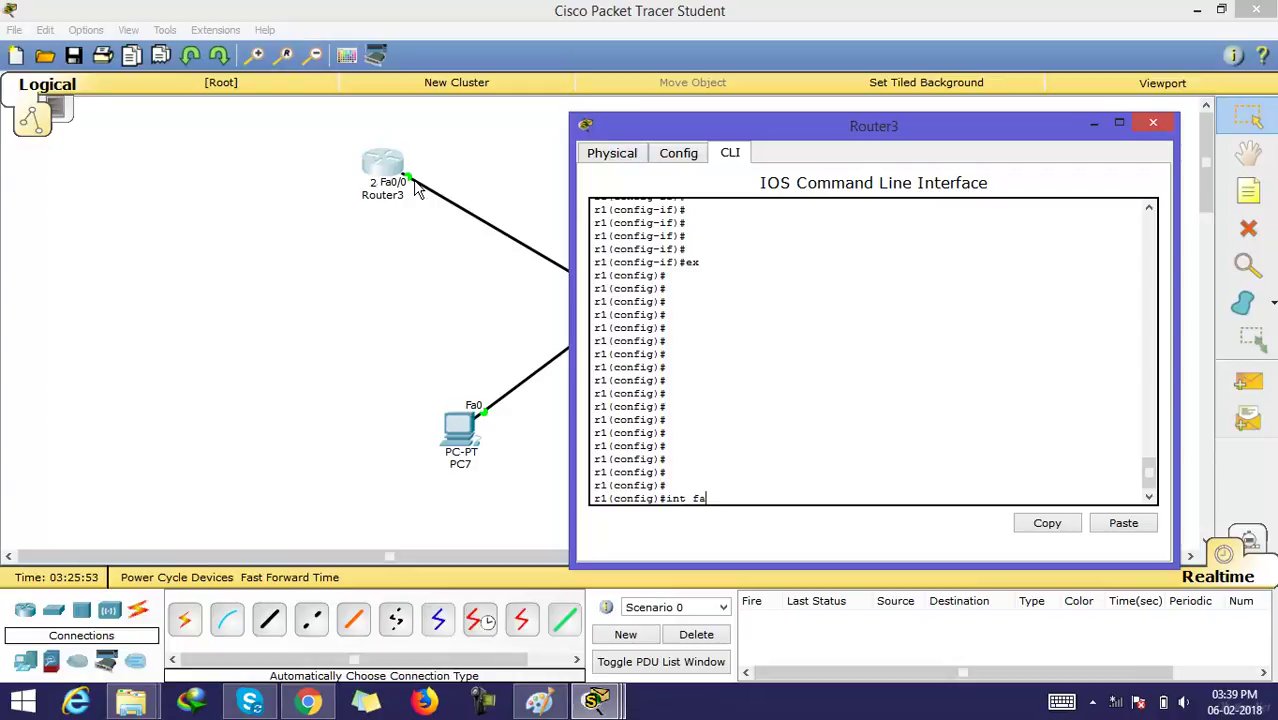
{"action": "type", "text": "0/0"}
{"action": "key", "text": "Return"}
{"action": "key", "text": "Return"}
{"action": "key", "text": "Return"}
{"action": "key", "text": "Return"}
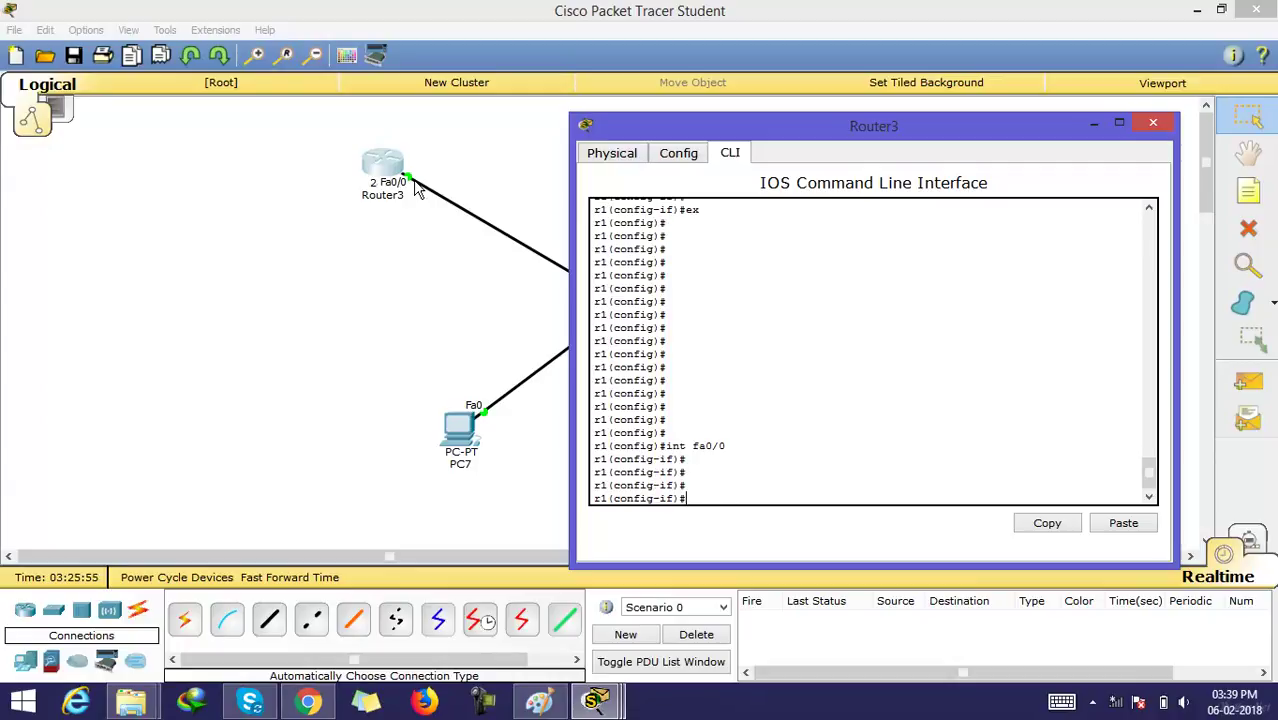
Configure HSRP group 10 on Router3's fa0/0 with the virtual IP address 10.0.0.10 using the standby command.
{"action": "type", "text": "sta"}
{"action": "key", "text": "Tab"}
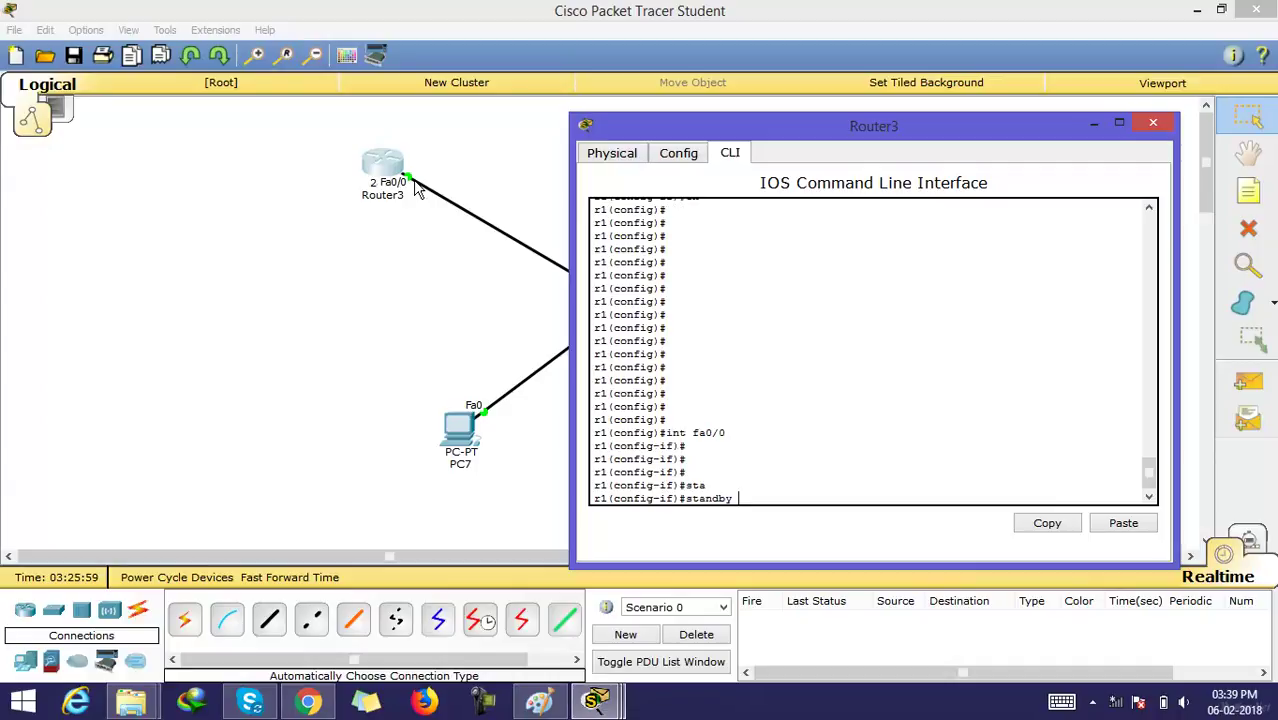
{"action": "type", "text": "1"}
{"action": "type", "text": "ip 10.0.0.10"}
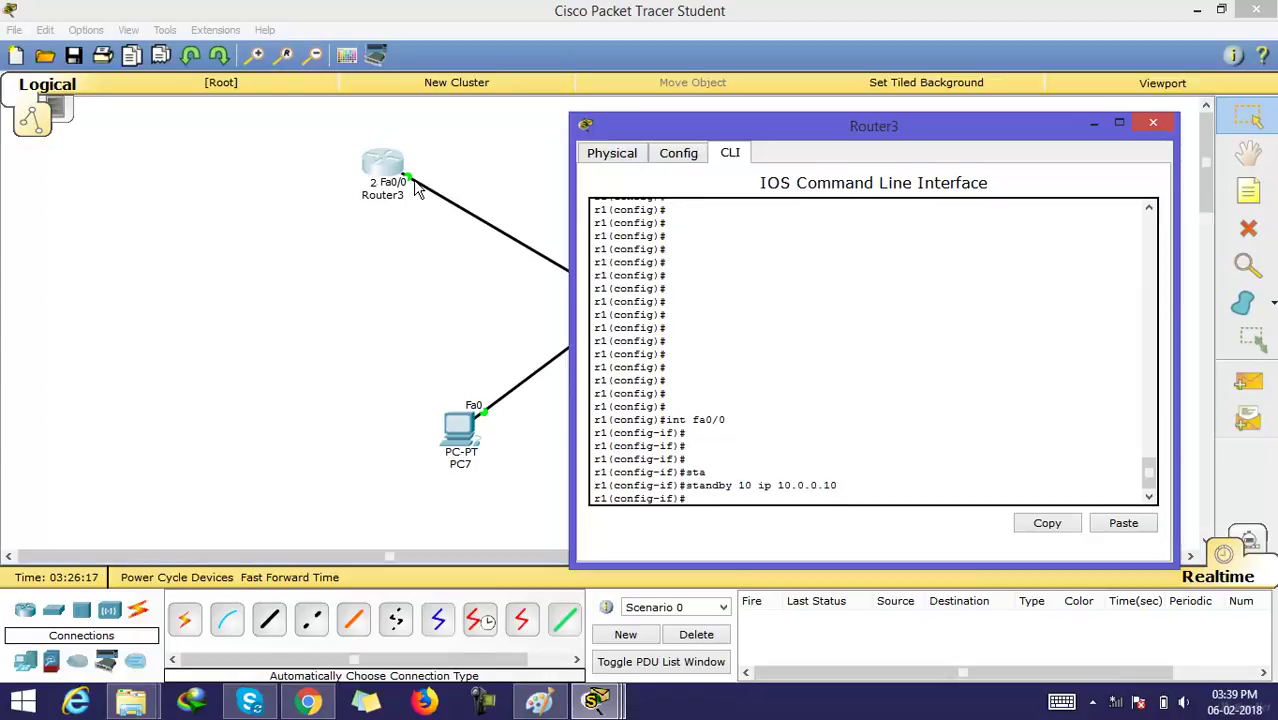
{"action": "key", "text": "Return"}
{"action": "key", "text": "Return"}
{"action": "key", "text": "Return"}
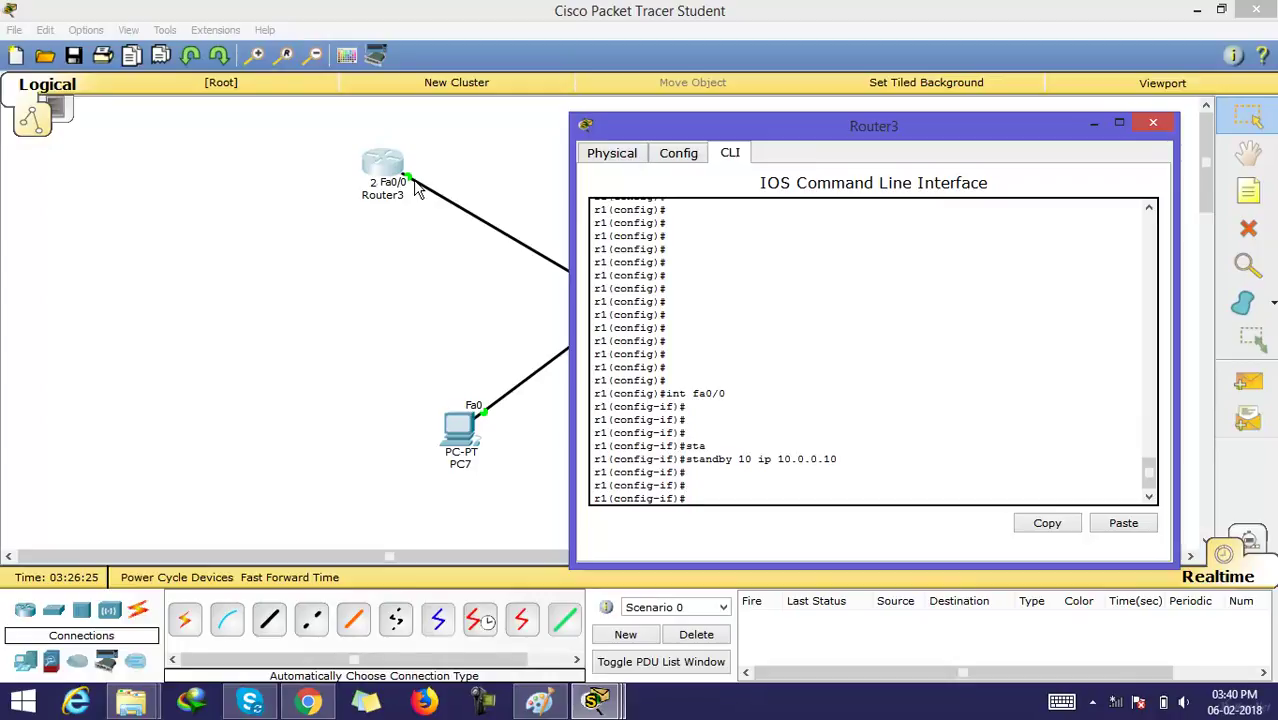
Reopen Router3's command line and try to name HSRP group 10 qwerty with the standby command.
{"action": "left_click", "coordinate": [441, 416]}
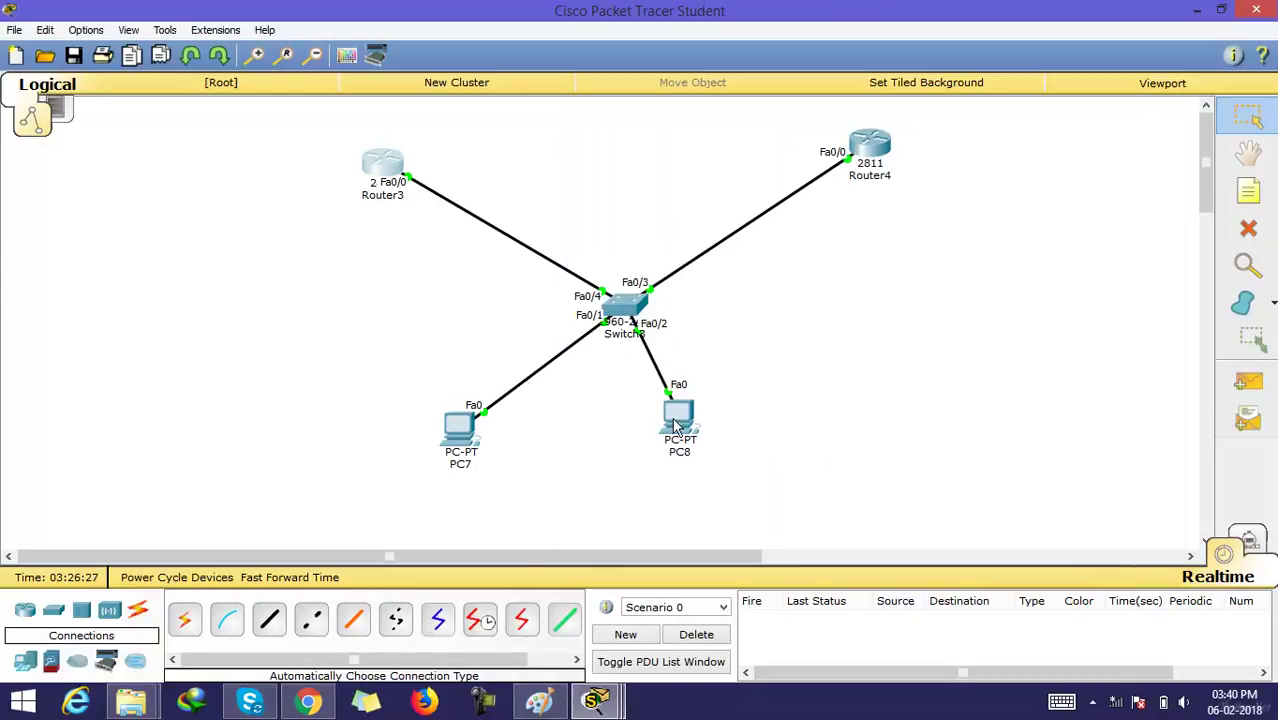
{"action": "left_click", "coordinate": [392, 163]}
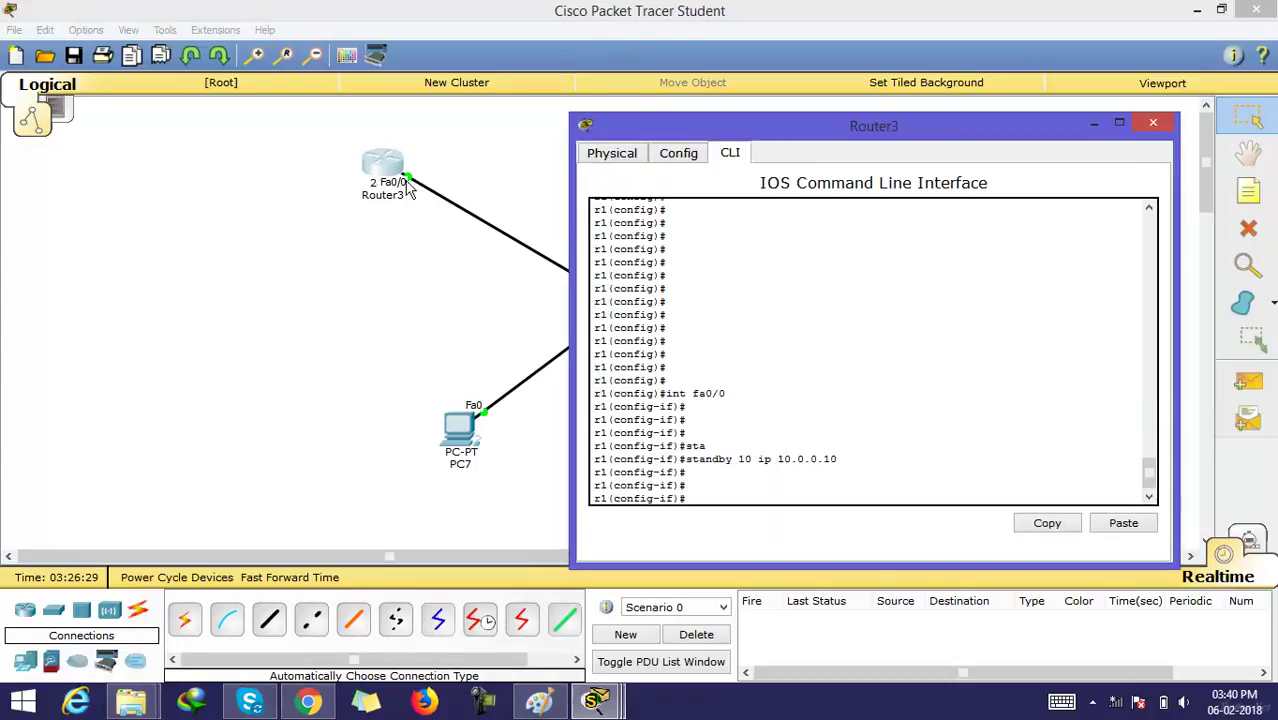
{"action": "double_click", "coordinate": [745, 458]}
{"action": "left_click", "coordinate": [697, 489]}
{"action": "type", "text": "sta"}
{"action": "key", "text": "Tab"}
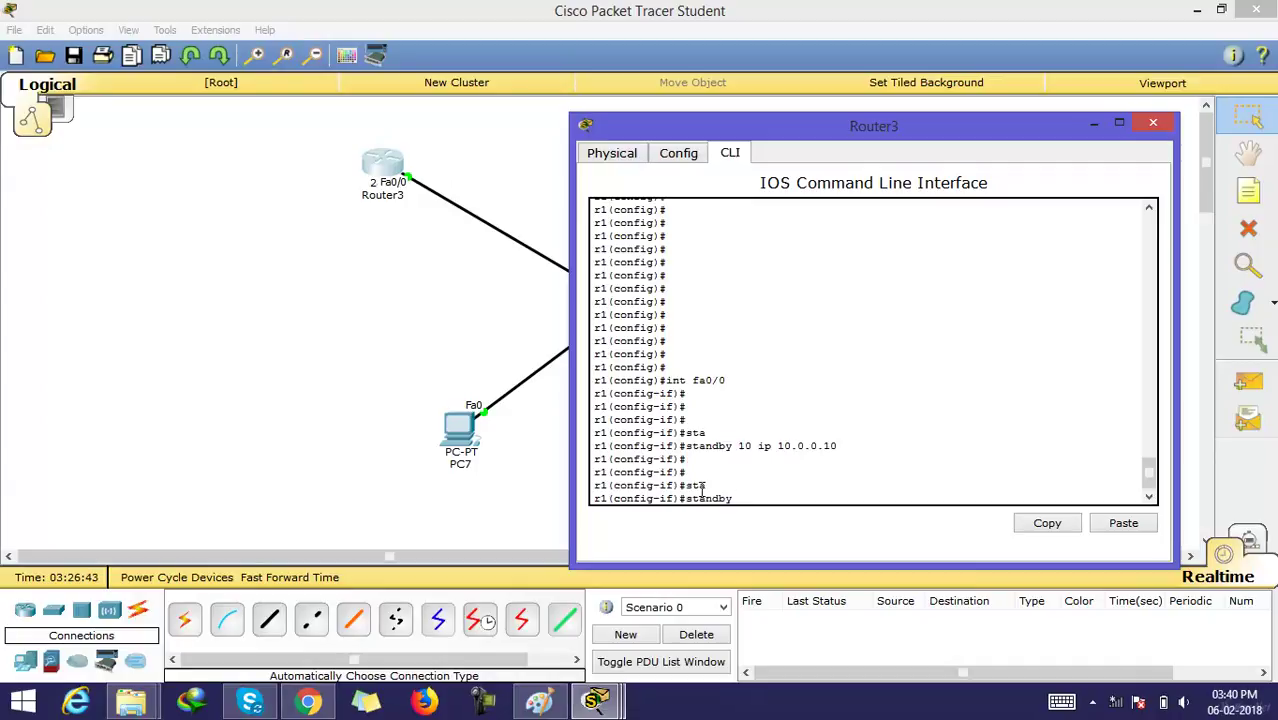
{"action": "type", "text": "10"}
{"action": "key", "text": "Return"}
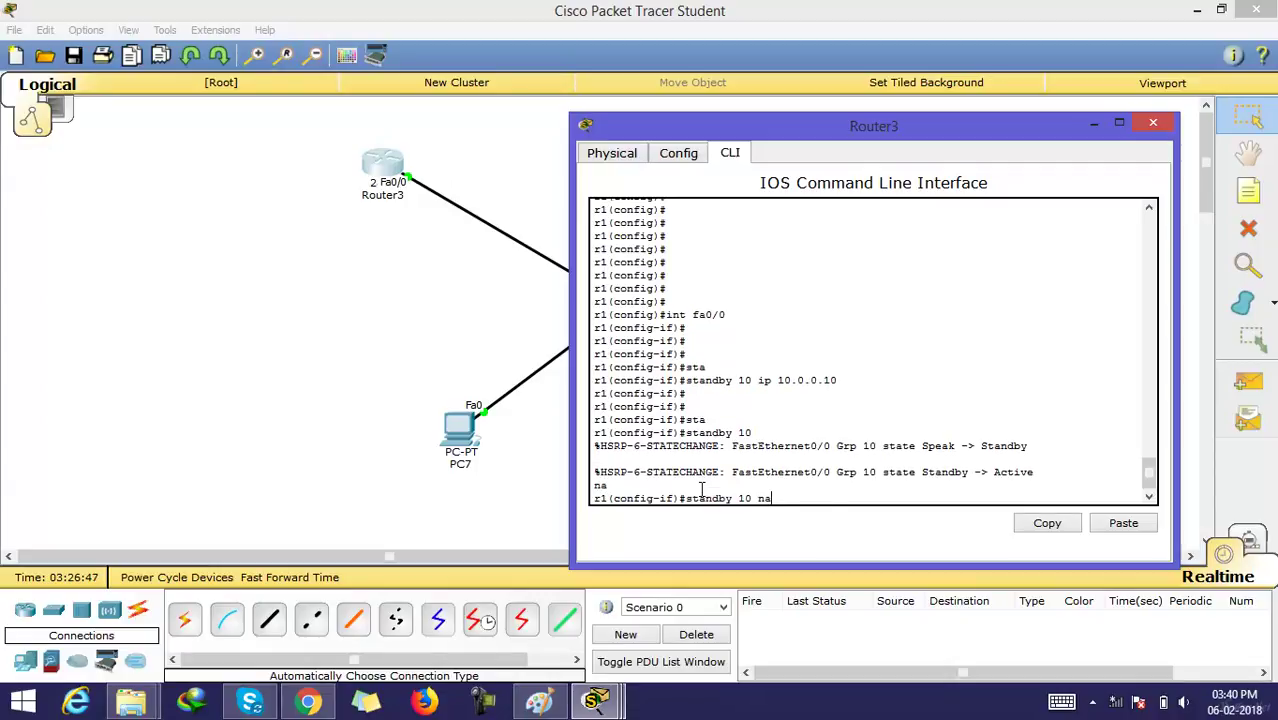
{"action": "type", "text": "me"}
{"action": "key", "text": "Tab"}
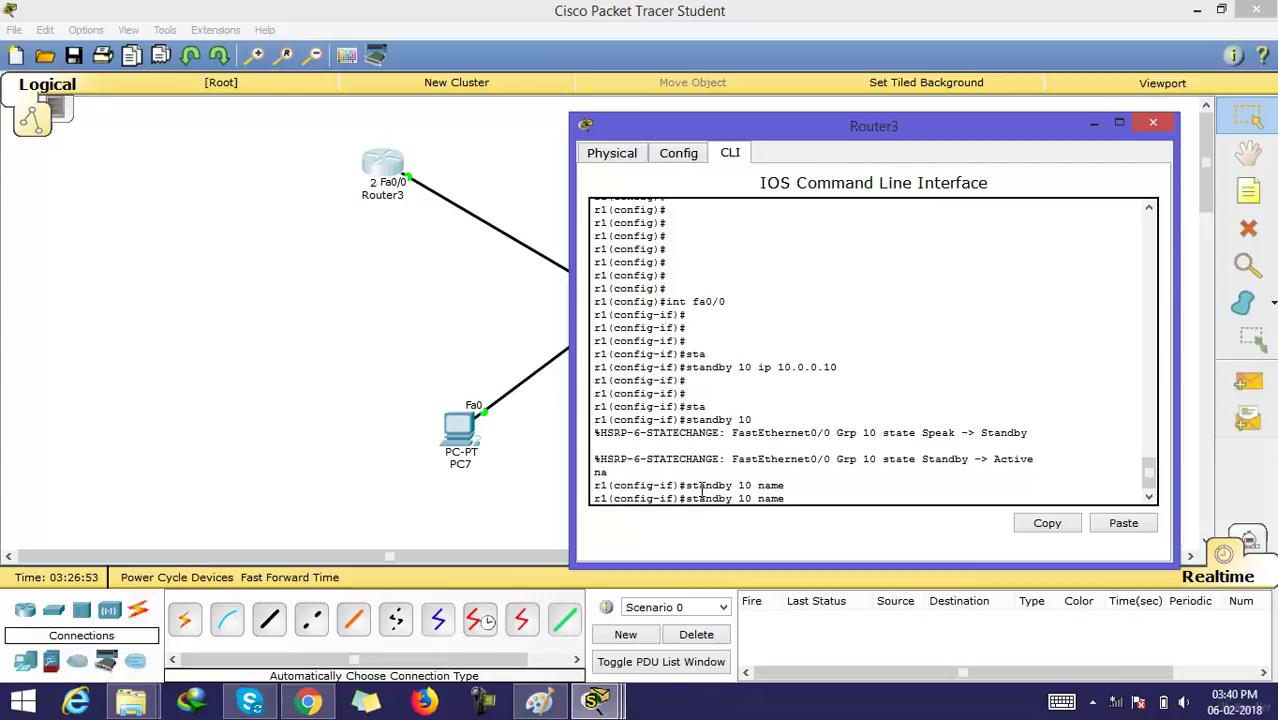
{"action": "type", "text": "qwe"}
{"action": "key", "text": "Return"}
{"action": "key", "text": "Return"}
{"action": "key", "text": "Return"}
Reduce the recalled command to standby 10 and list its available options with the command-line help.
{"action": "key", "text": "Up"}
{"action": "key", "text": "BackSpace"}
{"action": "key", "text": "BackSpace"}
{"action": "key", "text": "BackSpace"}
{"action": "key", "text": "BackSpace"}
{"action": "key", "text": "BackSpace"}
{"action": "key", "text": "BackSpace"}
{"action": "key", "text": "BackSpace"}
{"action": "key", "text": "BackSpace"}
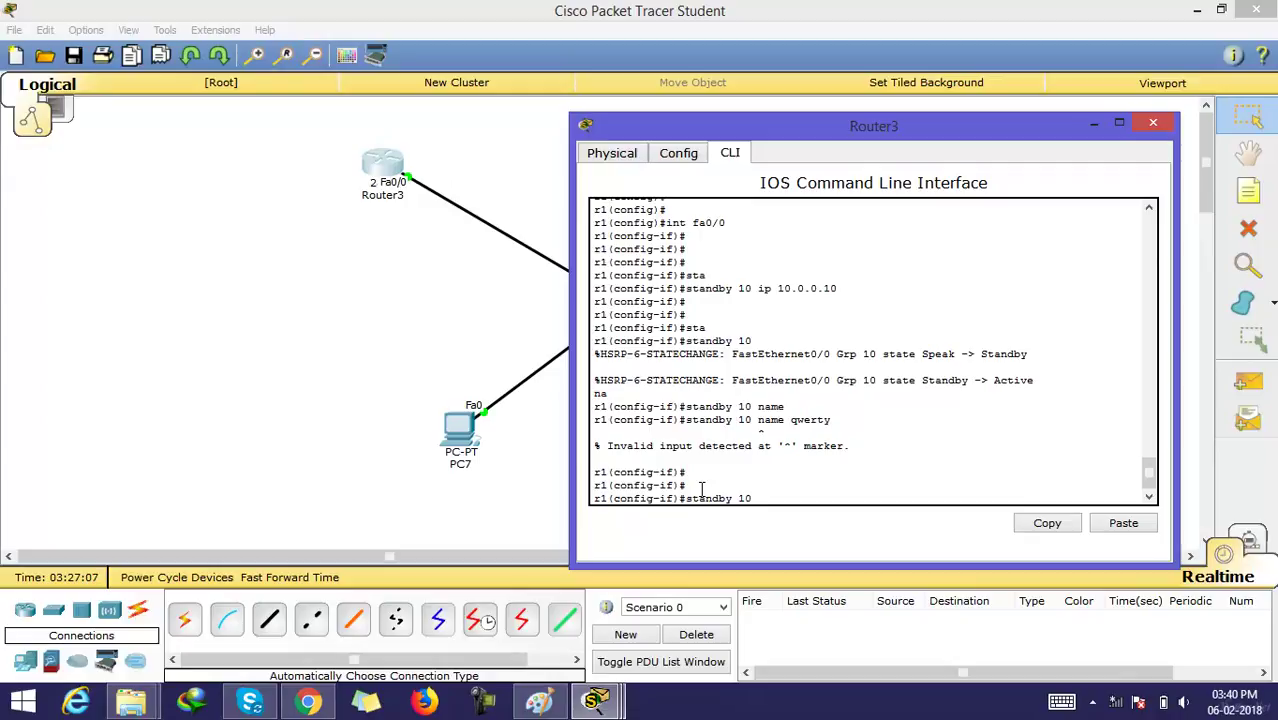
{"action": "type", "text": "?"}
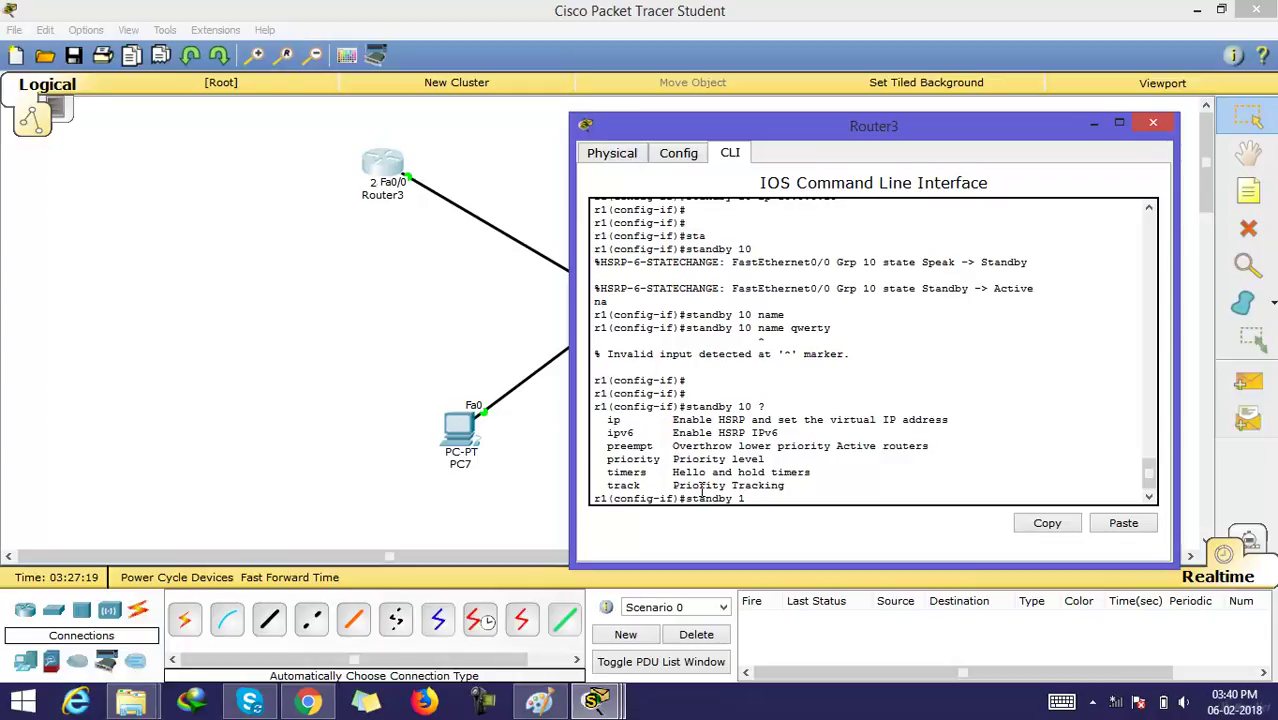
{"action": "type", "text": "0"}
Switch to Paint, loop both sketched routers with an arrow outward, and handwrite a circled note Virtual with IP and the start of MAC below.
{"action": "left_click", "coordinate": [539, 701]}
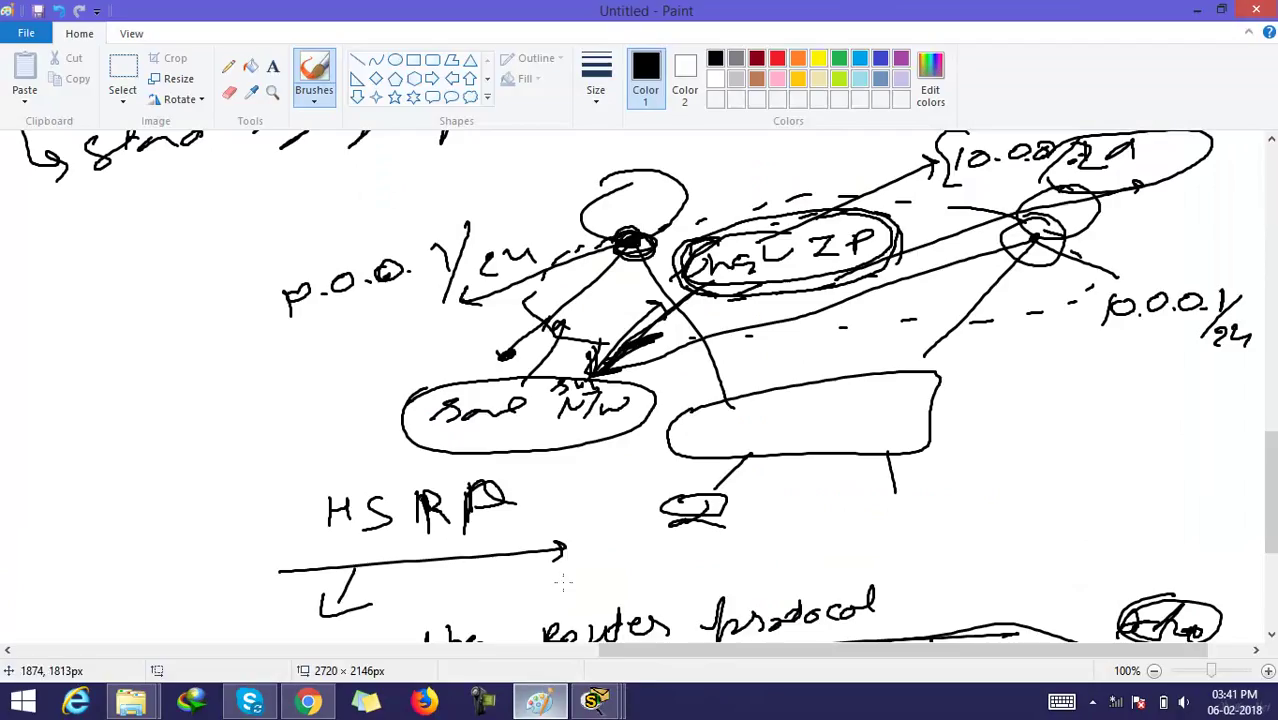
{"action": "mouse_move", "coordinate": [716, 142]}
{"action": "left_mouse_down"}
{"action": "mouse_move", "coordinate": [566, 162]}
{"action": "mouse_move", "coordinate": [544, 248]}
{"action": "mouse_move", "coordinate": [749, 290]}
{"action": "mouse_move", "coordinate": [737, 293]}
{"action": "mouse_move", "coordinate": [1027, 315]}
{"action": "mouse_move", "coordinate": [1105, 250]}
{"action": "mouse_move", "coordinate": [1069, 191]}
{"action": "mouse_move", "coordinate": [929, 167]}
{"action": "mouse_move", "coordinate": [583, 185]}
{"action": "mouse_move", "coordinate": [538, 267]}
{"action": "mouse_move", "coordinate": [628, 304]}
{"action": "mouse_move", "coordinate": [644, 284]}
{"action": "mouse_move", "coordinate": [384, 362]}
{"action": "left_mouse_up"}
{"action": "mouse_move", "coordinate": [76, 449]}
{"action": "left_mouse_down"}
{"action": "mouse_move", "coordinate": [156, 459]}
{"action": "mouse_move", "coordinate": [198, 438]}
{"action": "mouse_move", "coordinate": [162, 430]}
{"action": "mouse_move", "coordinate": [215, 424]}
{"action": "left_mouse_up"}
{"action": "mouse_move", "coordinate": [46, 488]}
{"action": "left_mouse_down"}
{"action": "mouse_move", "coordinate": [105, 362]}
{"action": "mouse_move", "coordinate": [75, 466]}
{"action": "left_mouse_up"}
{"action": "left_click_drag", "start_coordinate": [152, 468], "coordinate": [150, 530]}
{"action": "mouse_move", "coordinate": [127, 518]}
{"action": "left_mouse_down"}
{"action": "mouse_move", "coordinate": [160, 512]}
{"action": "mouse_move", "coordinate": [135, 566]}
{"action": "left_mouse_up"}
{"action": "mouse_move", "coordinate": [165, 560]}
{"action": "left_mouse_down"}
{"action": "mouse_move", "coordinate": [168, 530]}
{"action": "mouse_move", "coordinate": [196, 550]}
{"action": "left_mouse_up"}
{"action": "left_click_drag", "start_coordinate": [148, 622], "coordinate": [170, 590]}
{"action": "left_click_drag", "start_coordinate": [182, 594], "coordinate": [208, 605]}
{"action": "left_click_drag", "start_coordinate": [216, 540], "coordinate": [244, 520]}
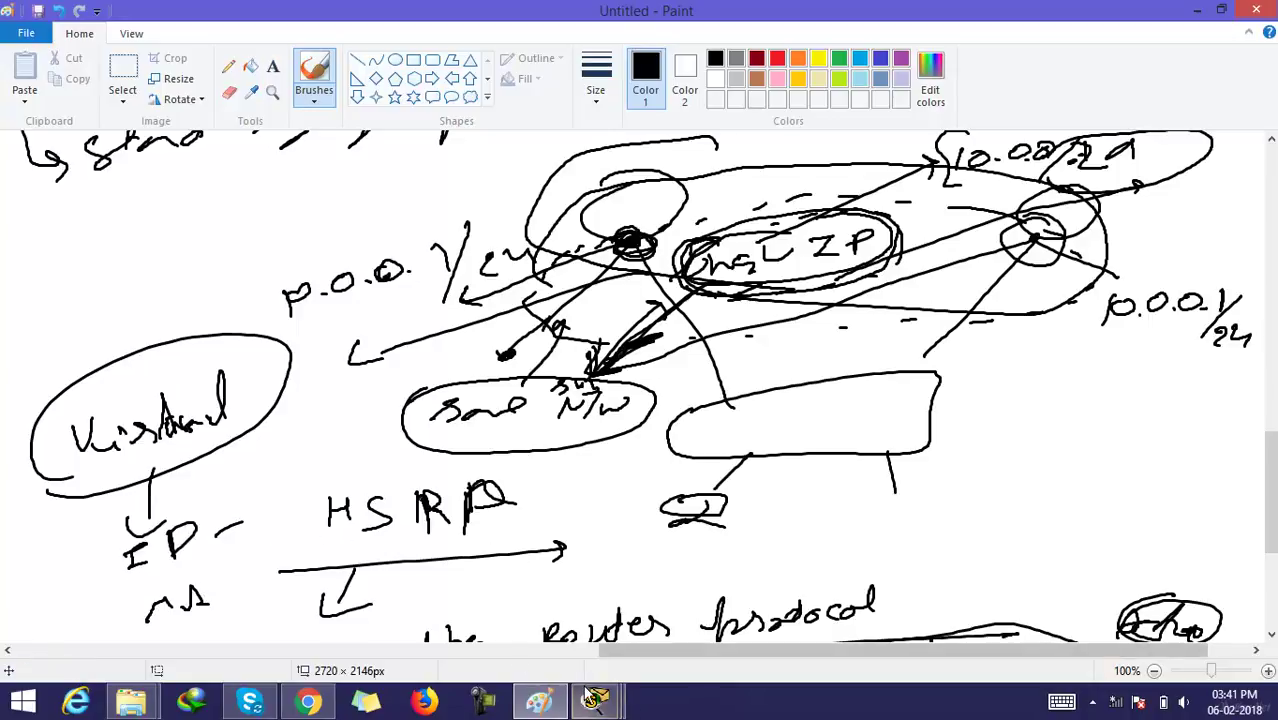
Switch back to Packet Tracer and highlight the group number and virtual IP address in Router3's standby 10 ip 10.0.0.10 command.
{"action": "mouse_move", "coordinate": [595, 700]}
{"action": "left_click", "coordinate": [400, 590]}
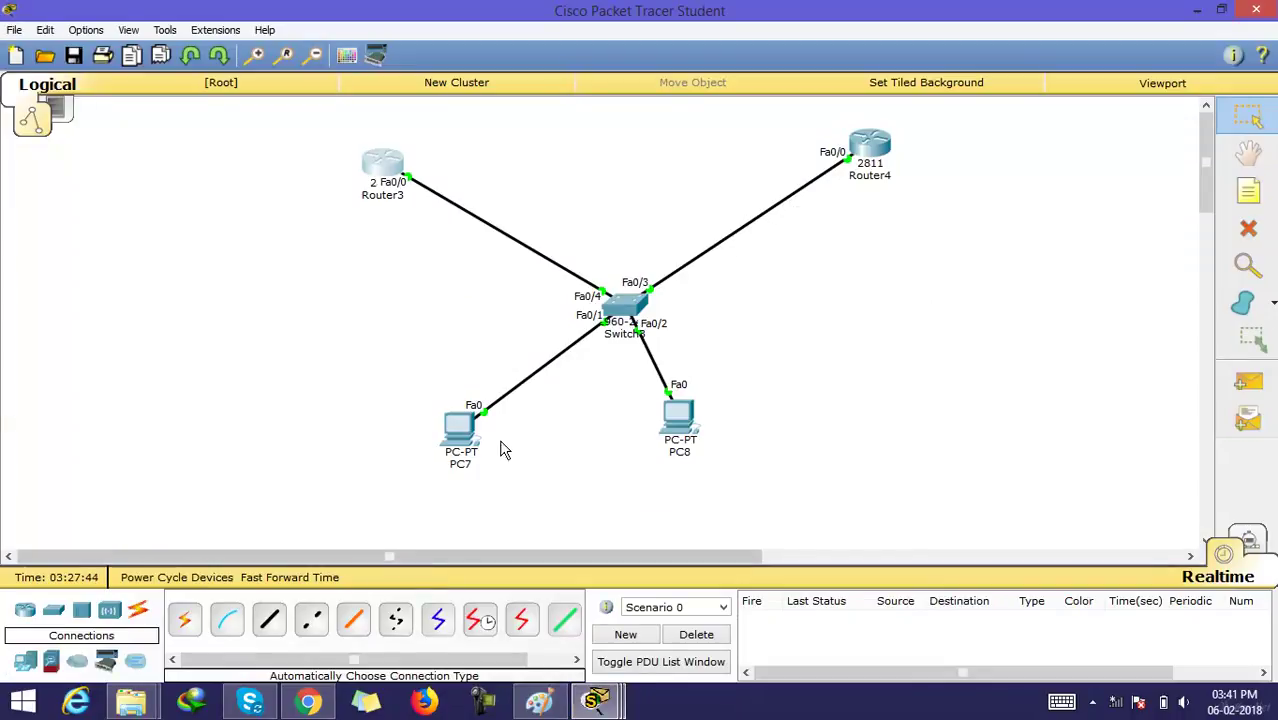
{"action": "left_click", "coordinate": [383, 170]}
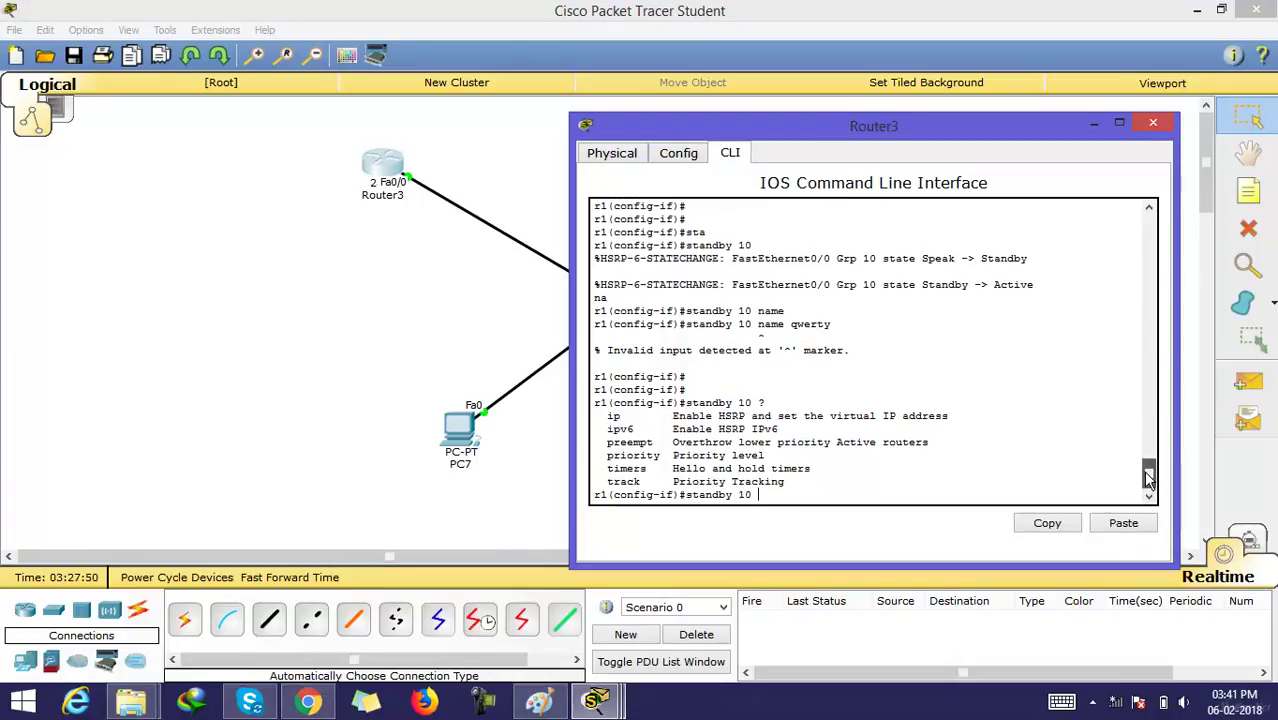
{"action": "left_click_drag", "start_coordinate": [1147, 478], "coordinate": [1151, 455]}
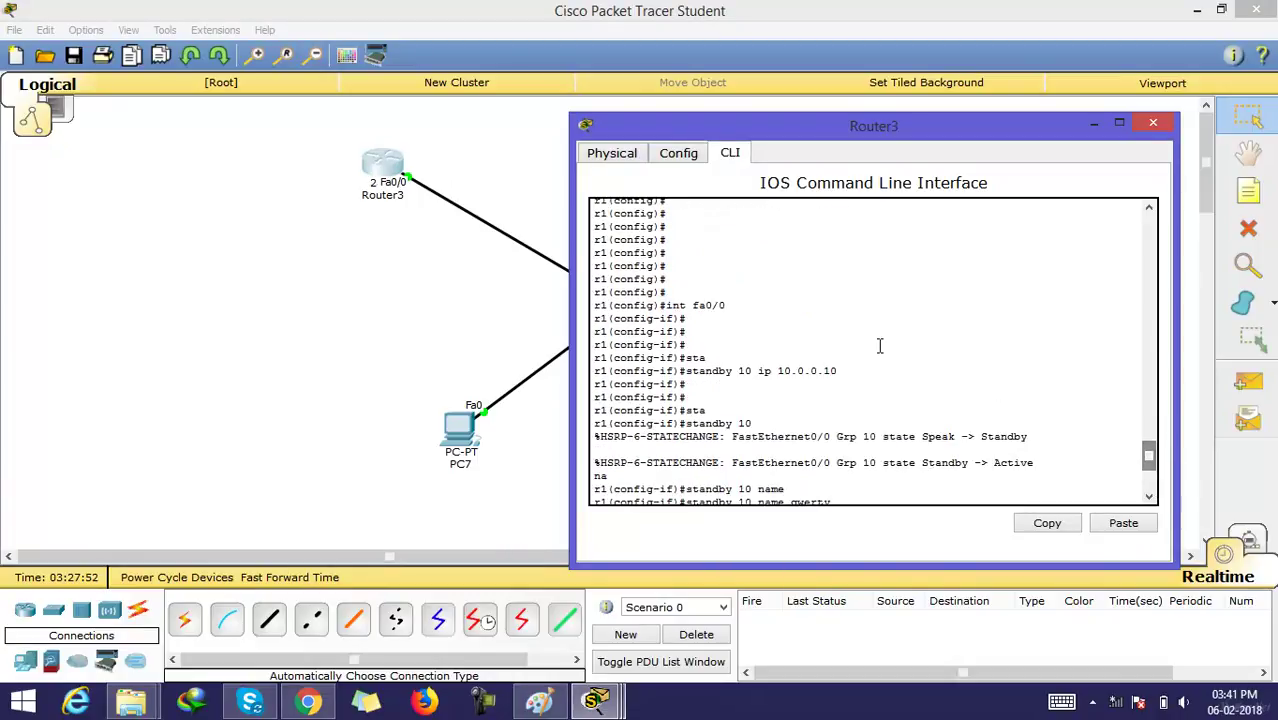
{"action": "left_click_drag", "start_coordinate": [839, 371], "coordinate": [740, 372]}
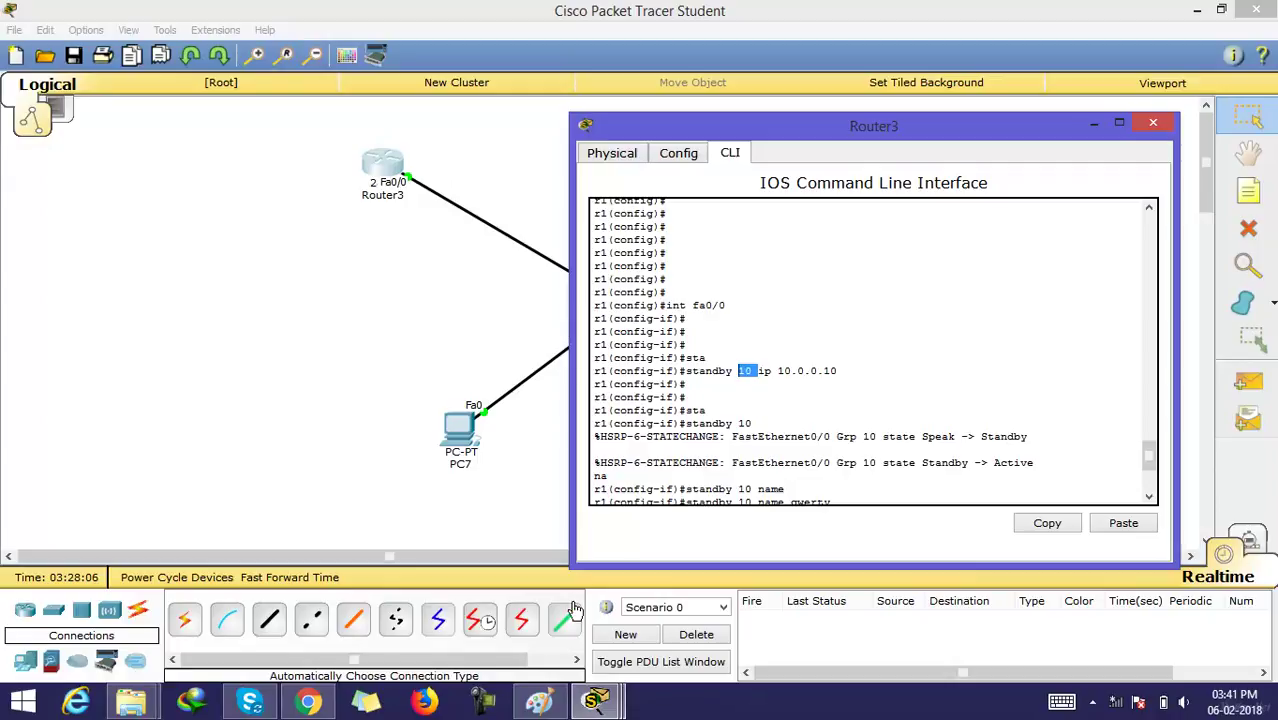
Return to Paint, complete the handwritten word MAC, and draw an outline around the IP and MAC notes.
{"action": "left_click", "coordinate": [540, 702]}
{"action": "mouse_move", "coordinate": [136, 535]}
{"action": "left_mouse_down"}
{"action": "mouse_move", "coordinate": [103, 577]}
{"action": "mouse_move", "coordinate": [157, 576]}
{"action": "left_mouse_up"}
{"action": "left_click_drag", "start_coordinate": [240, 583], "coordinate": [226, 603]}
{"action": "mouse_move", "coordinate": [100, 538]}
{"action": "left_mouse_down"}
{"action": "mouse_move", "coordinate": [76, 552]}
{"action": "mouse_move", "coordinate": [262, 622]}
{"action": "mouse_move", "coordinate": [70, 548]}
{"action": "left_mouse_up"}
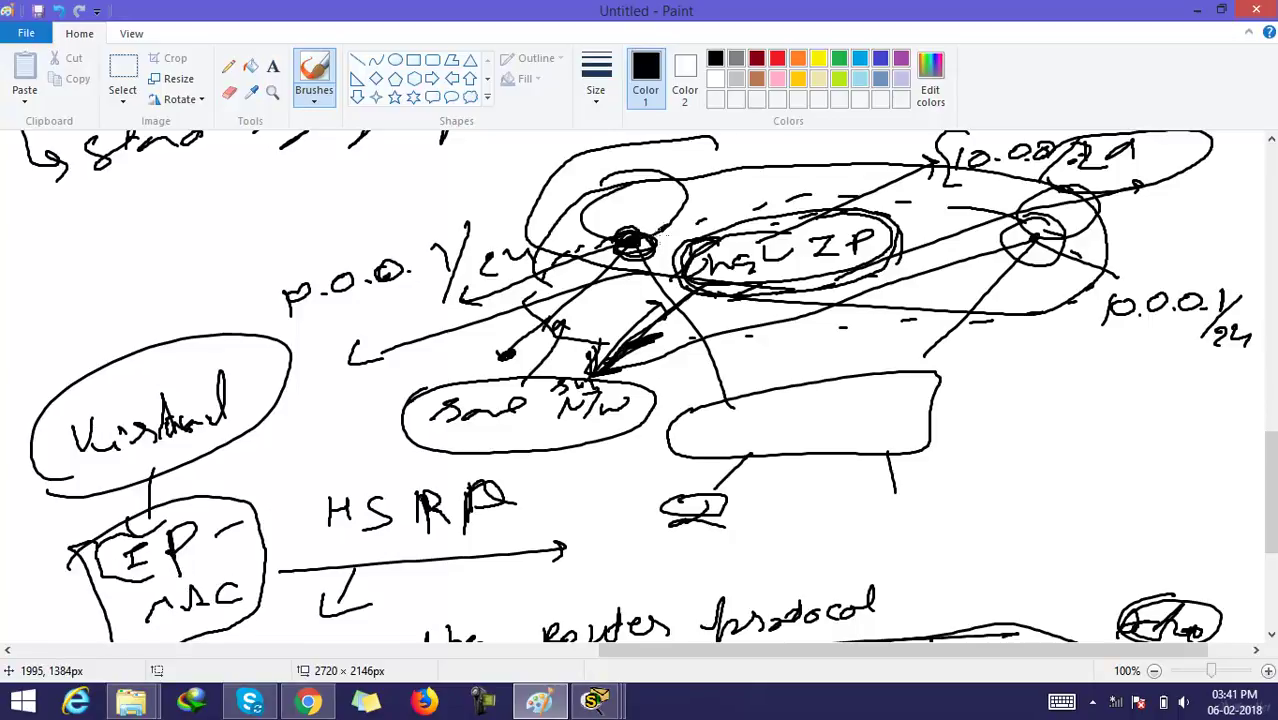
Label the first sketched router Active and the second Standby, and circle the Standby label.
{"action": "mouse_move", "coordinate": [684, 208]}
{"action": "left_mouse_down"}
{"action": "mouse_move", "coordinate": [749, 165]}
{"action": "mouse_move", "coordinate": [780, 190]}
{"action": "mouse_move", "coordinate": [829, 180]}
{"action": "left_mouse_up"}
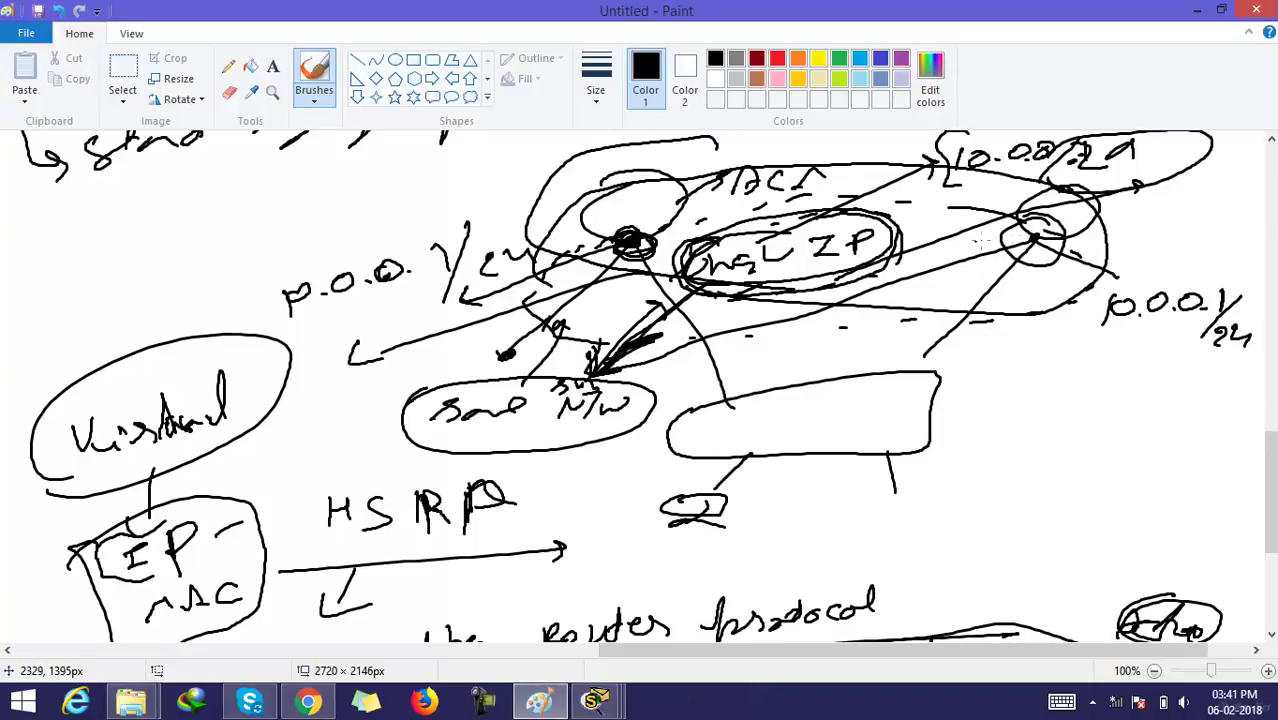
{"action": "mouse_move", "coordinate": [1039, 279]}
{"action": "left_mouse_down"}
{"action": "mouse_move", "coordinate": [1030, 326]}
{"action": "mouse_move", "coordinate": [1184, 348]}
{"action": "left_mouse_up"}
{"action": "mouse_move", "coordinate": [1034, 294]}
{"action": "left_mouse_down"}
{"action": "mouse_move", "coordinate": [958, 322]}
{"action": "mouse_move", "coordinate": [1030, 280]}
{"action": "left_mouse_up"}
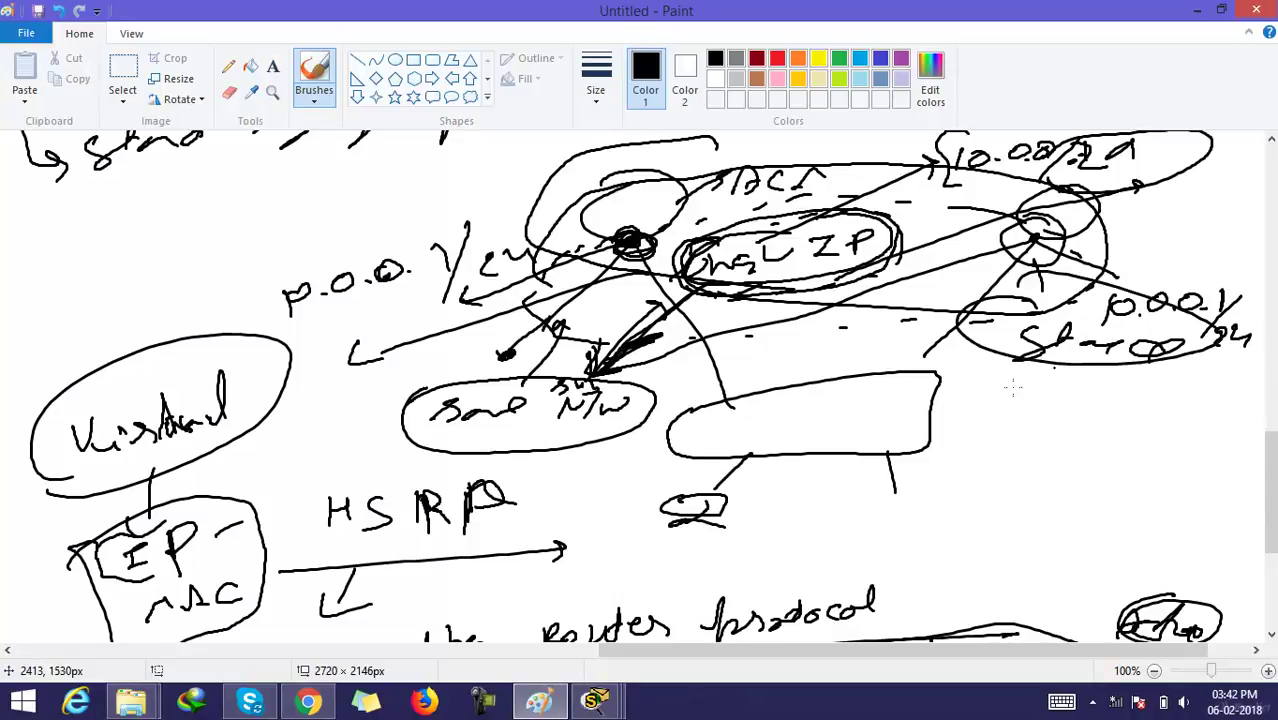
Handwrite the notes Priority and HSRP beside the sketch, and add a boxed note that the higher value becomes active.
{"action": "mouse_move", "coordinate": [997, 425]}
{"action": "left_mouse_down"}
{"action": "mouse_move", "coordinate": [979, 461]}
{"action": "mouse_move", "coordinate": [1005, 448]}
{"action": "mouse_move", "coordinate": [1039, 468]}
{"action": "mouse_move", "coordinate": [1035, 484]}
{"action": "mouse_move", "coordinate": [1072, 451]}
{"action": "mouse_move", "coordinate": [1085, 461]}
{"action": "mouse_move", "coordinate": [1122, 435]}
{"action": "mouse_move", "coordinate": [1163, 452]}
{"action": "left_mouse_up"}
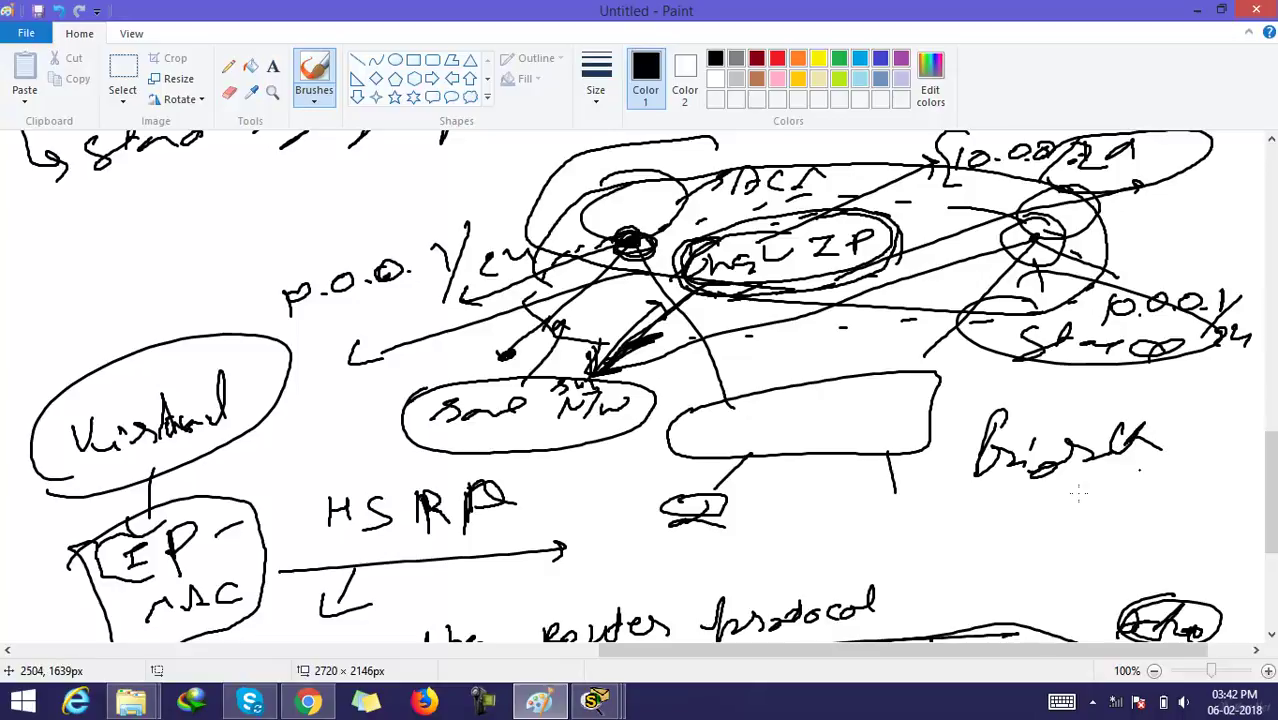
{"action": "mouse_move", "coordinate": [977, 519]}
{"action": "left_mouse_down"}
{"action": "mouse_move", "coordinate": [1019, 512]}
{"action": "mouse_move", "coordinate": [1046, 530]}
{"action": "mouse_move", "coordinate": [1051, 516]}
{"action": "mouse_move", "coordinate": [1106, 512]}
{"action": "left_mouse_up"}
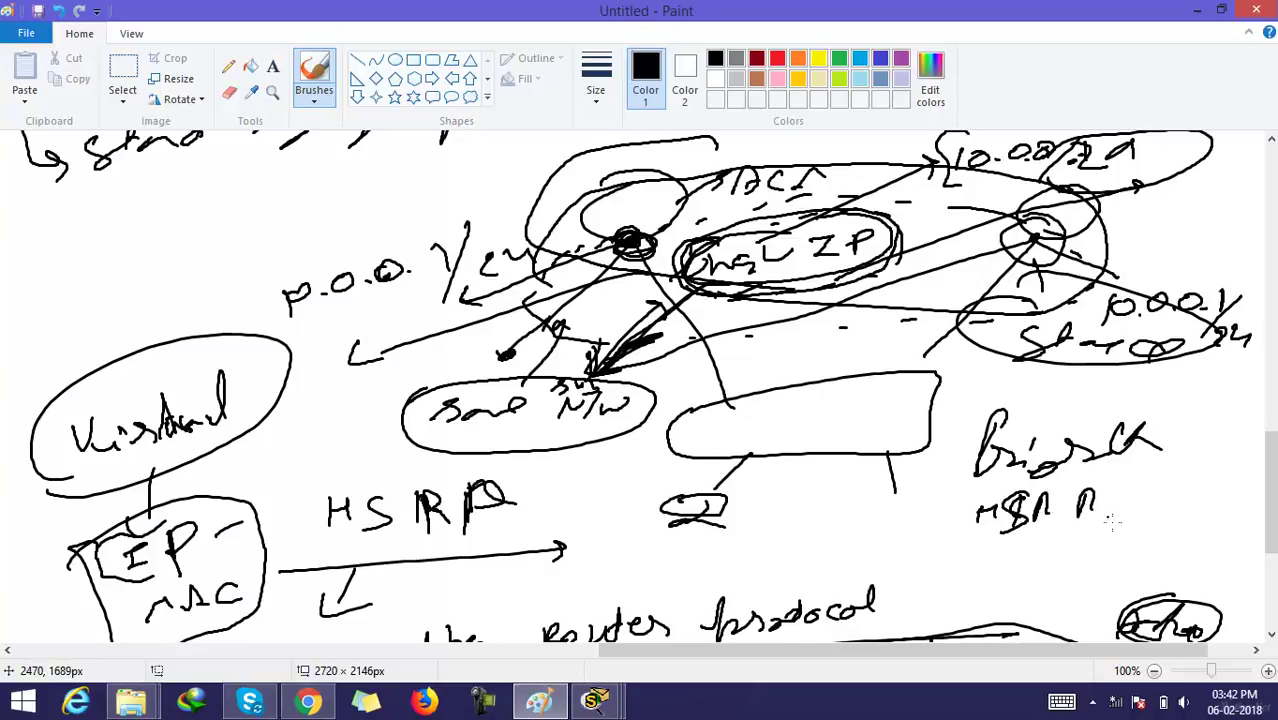
{"action": "mouse_move", "coordinate": [960, 568]}
{"action": "left_mouse_down"}
{"action": "mouse_move", "coordinate": [1002, 590]}
{"action": "mouse_move", "coordinate": [1020, 574]}
{"action": "mouse_move", "coordinate": [1005, 599]}
{"action": "mouse_move", "coordinate": [1060, 570]}
{"action": "mouse_move", "coordinate": [1088, 574]}
{"action": "mouse_move", "coordinate": [1081, 558]}
{"action": "mouse_move", "coordinate": [1113, 558]}
{"action": "mouse_move", "coordinate": [1112, 544]}
{"action": "mouse_move", "coordinate": [1140, 532]}
{"action": "mouse_move", "coordinate": [1168, 550]}
{"action": "left_mouse_up"}
{"action": "left_click_drag", "start_coordinate": [1180, 528], "coordinate": [1208, 540]}
{"action": "mouse_move", "coordinate": [1172, 497]}
{"action": "left_mouse_down"}
{"action": "mouse_move", "coordinate": [1236, 556]}
{"action": "mouse_move", "coordinate": [1035, 607]}
{"action": "mouse_move", "coordinate": [930, 612]}
{"action": "mouse_move", "coordinate": [922, 561]}
{"action": "mouse_move", "coordinate": [1262, 486]}
{"action": "left_mouse_up"}
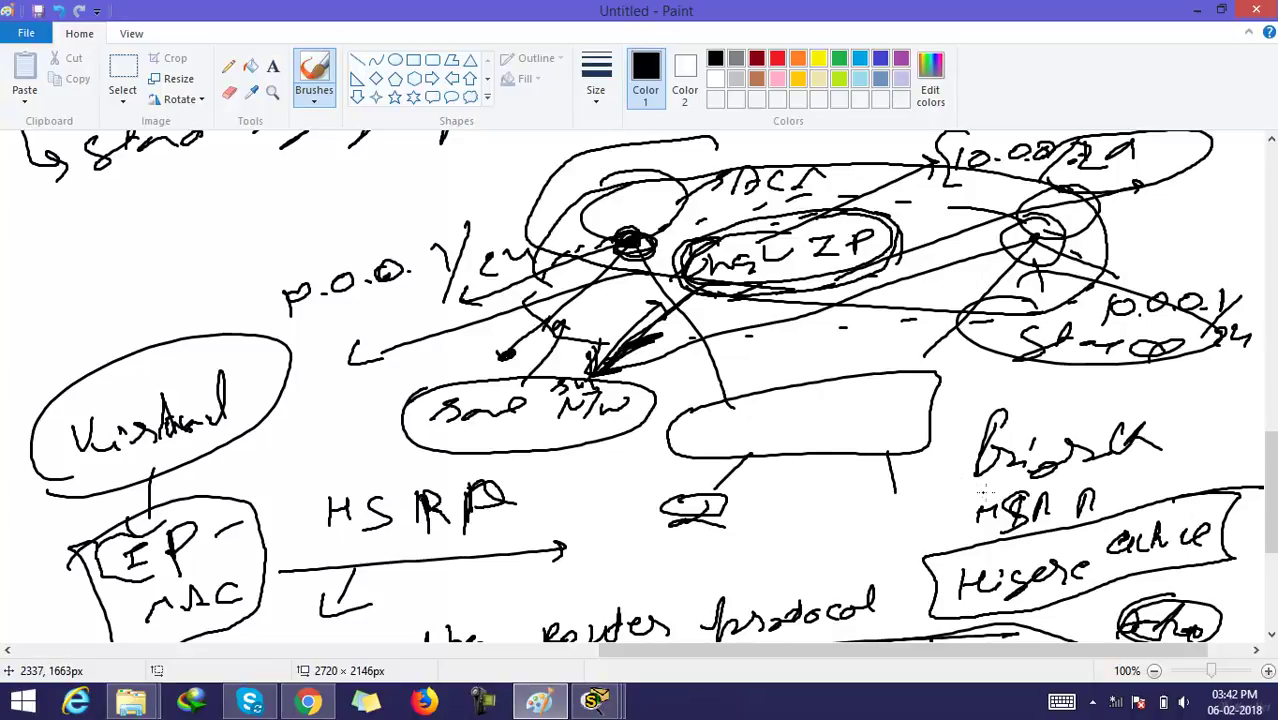
Handwrite the priority value 100 with a loop around it and note the range 0 - 255 beside it.
{"action": "mouse_move", "coordinate": [749, 538]}
{"action": "left_mouse_down"}
{"action": "mouse_move", "coordinate": [747, 563]}
{"action": "mouse_move", "coordinate": [767, 539]}
{"action": "mouse_move", "coordinate": [797, 539]}
{"action": "left_mouse_up"}
{"action": "mouse_move", "coordinate": [724, 592]}
{"action": "left_mouse_down"}
{"action": "mouse_move", "coordinate": [840, 554]}
{"action": "mouse_move", "coordinate": [724, 530]}
{"action": "mouse_move", "coordinate": [749, 584]}
{"action": "left_mouse_up"}
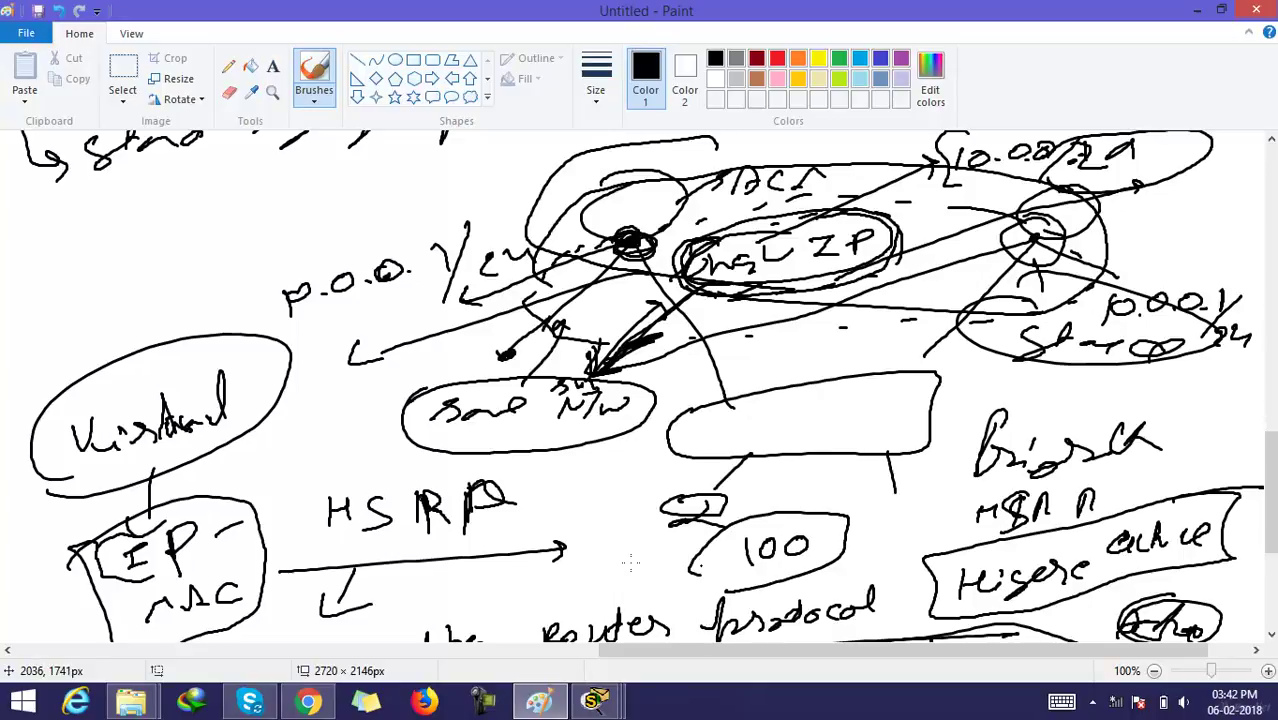
{"action": "left_click_drag", "start_coordinate": [513, 586], "coordinate": [608, 594]}
{"action": "mouse_move", "coordinate": [624, 576]}
{"action": "left_mouse_down"}
{"action": "mouse_move", "coordinate": [633, 566]}
{"action": "mouse_move", "coordinate": [624, 590]}
{"action": "left_mouse_up"}
{"action": "left_click_drag", "start_coordinate": [660, 560], "coordinate": [648, 588]}
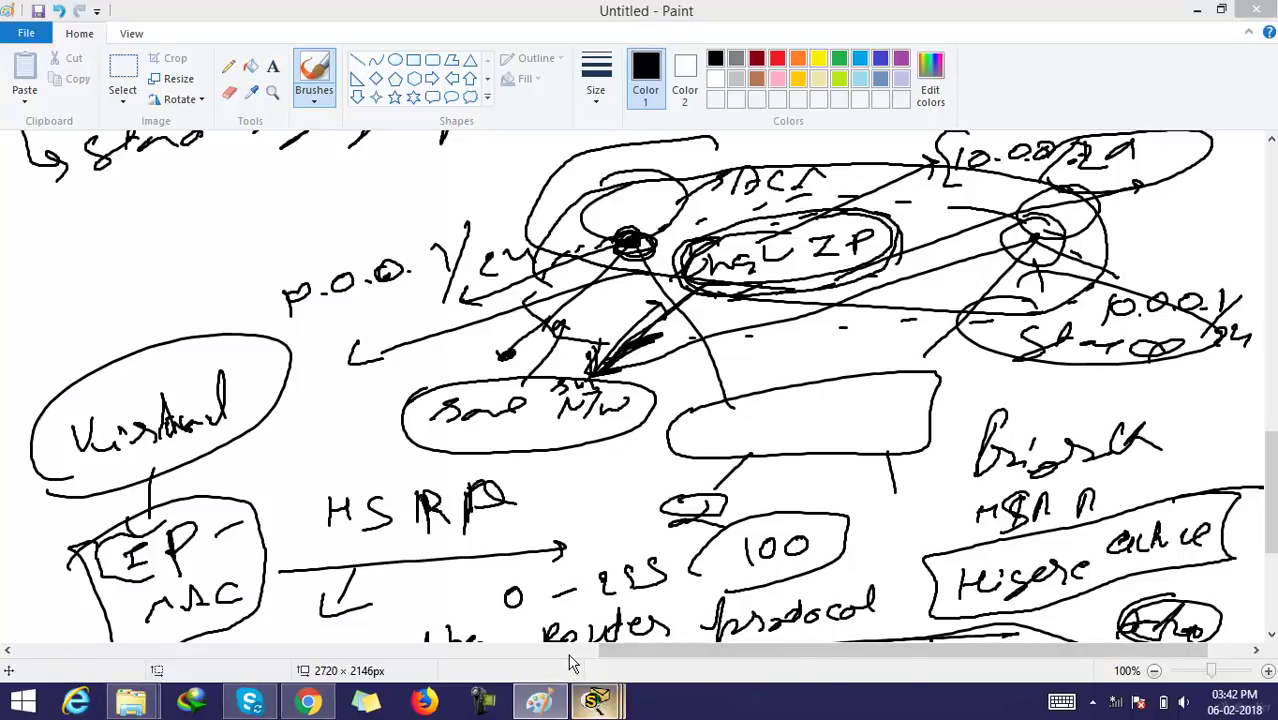
Return to Router3's command line in Packet Tracer, begin the standby 10 priority command, and list its allowed values with help.
{"action": "mouse_move", "coordinate": [597, 700]}
{"action": "left_click", "coordinate": [385, 614]}
{"action": "left_click", "coordinate": [390, 175]}
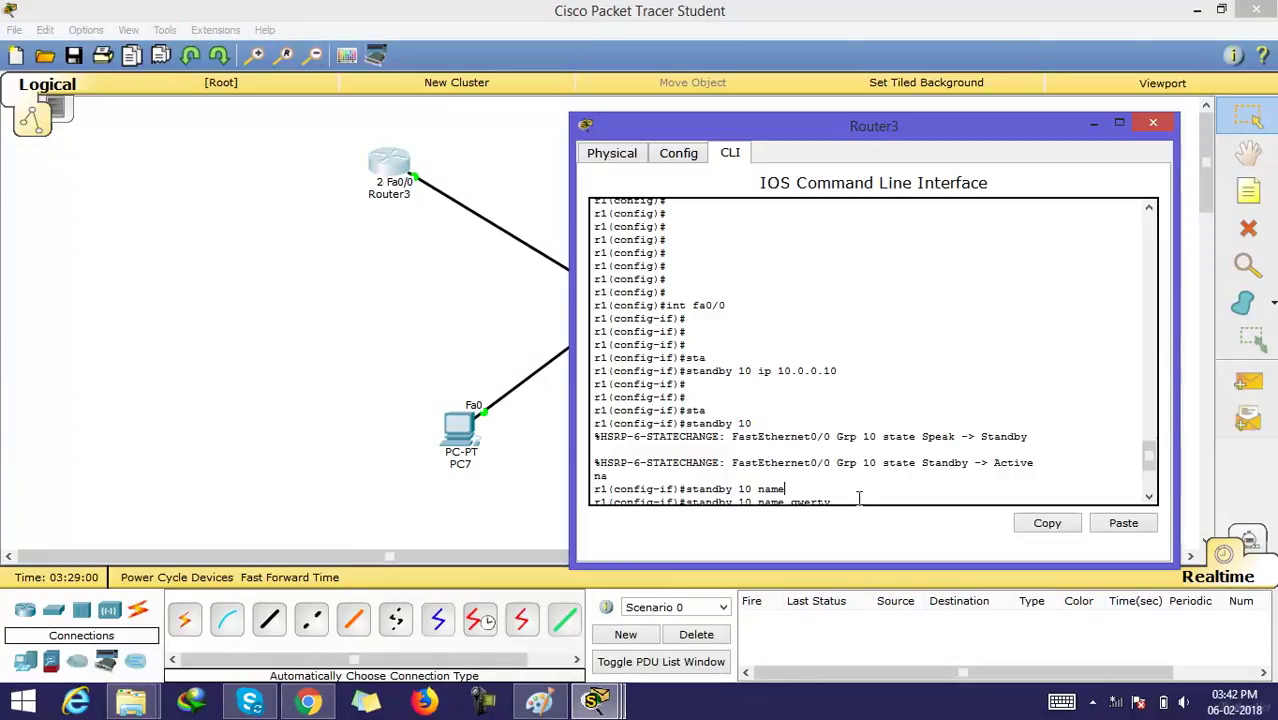
{"action": "scroll", "coordinate": [786, 495], "scroll_direction": "down", "scroll_amount": 5}
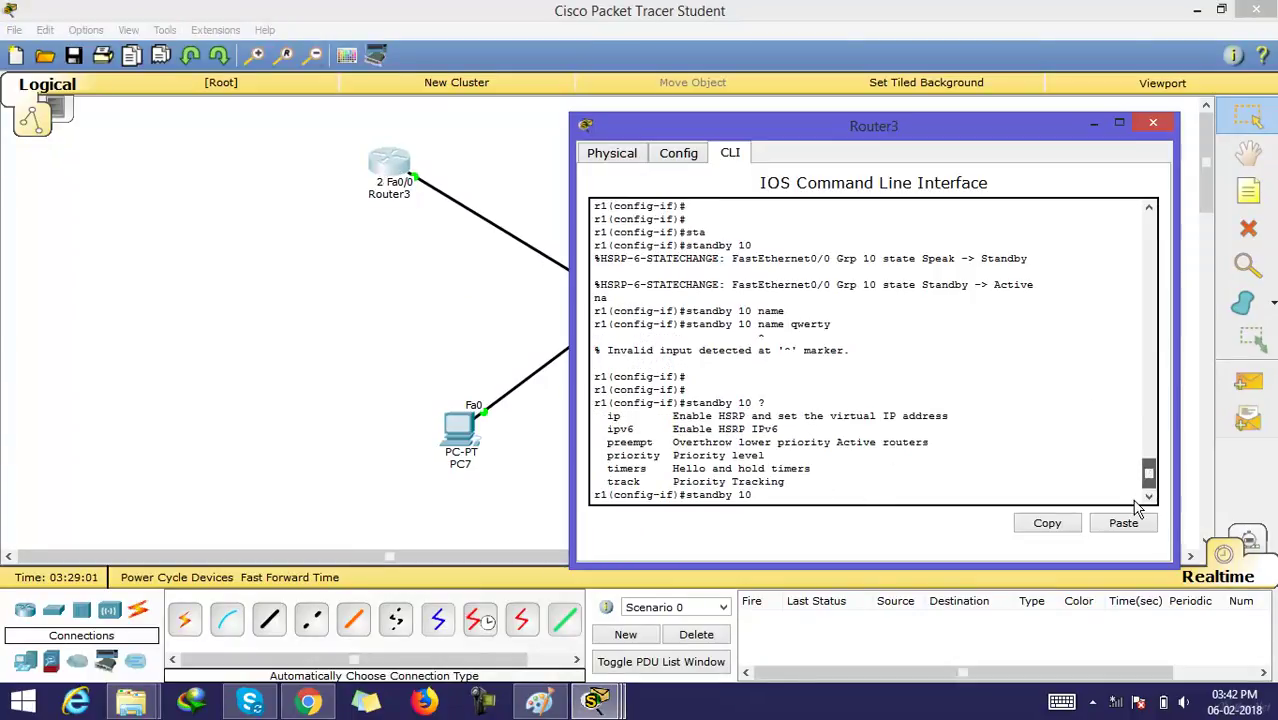
{"action": "left_click", "coordinate": [762, 495]}
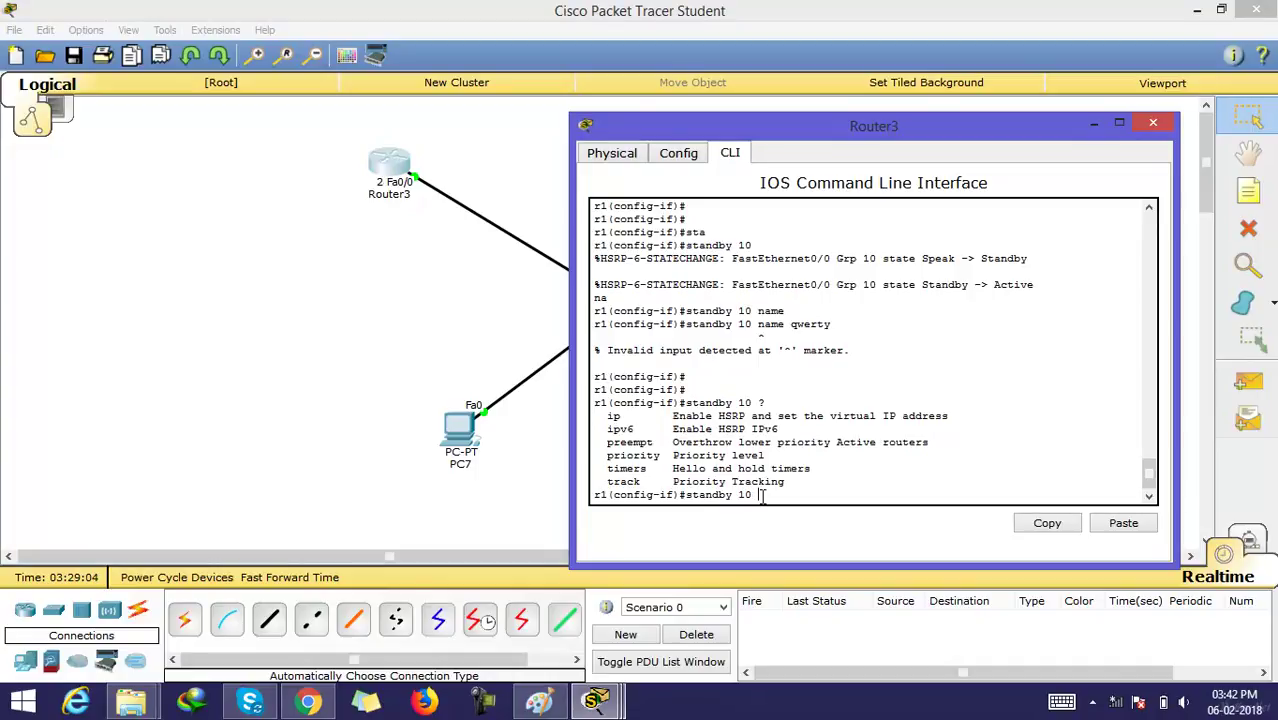
{"action": "key", "text": "Tab"}
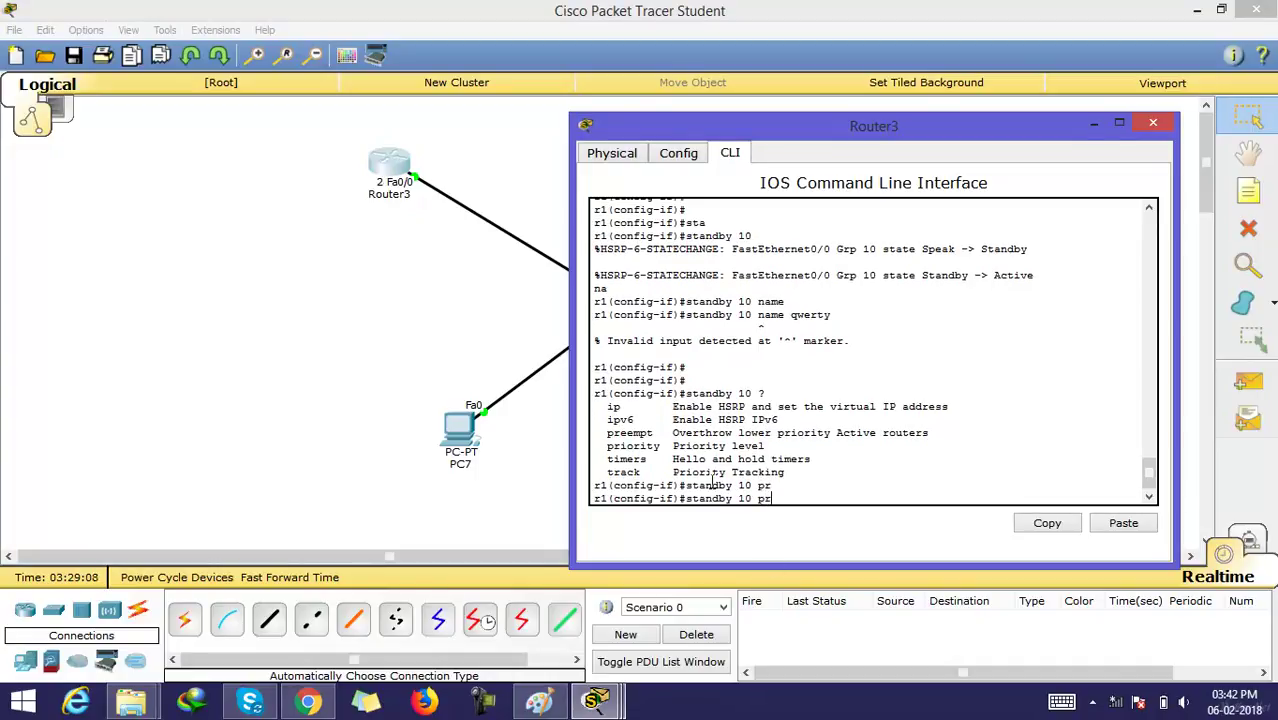
{"action": "left_click_drag", "start_coordinate": [758, 485], "coordinate": [731, 486]}
{"action": "left_click", "coordinate": [775, 486]}
{"action": "key", "text": "Tab"}
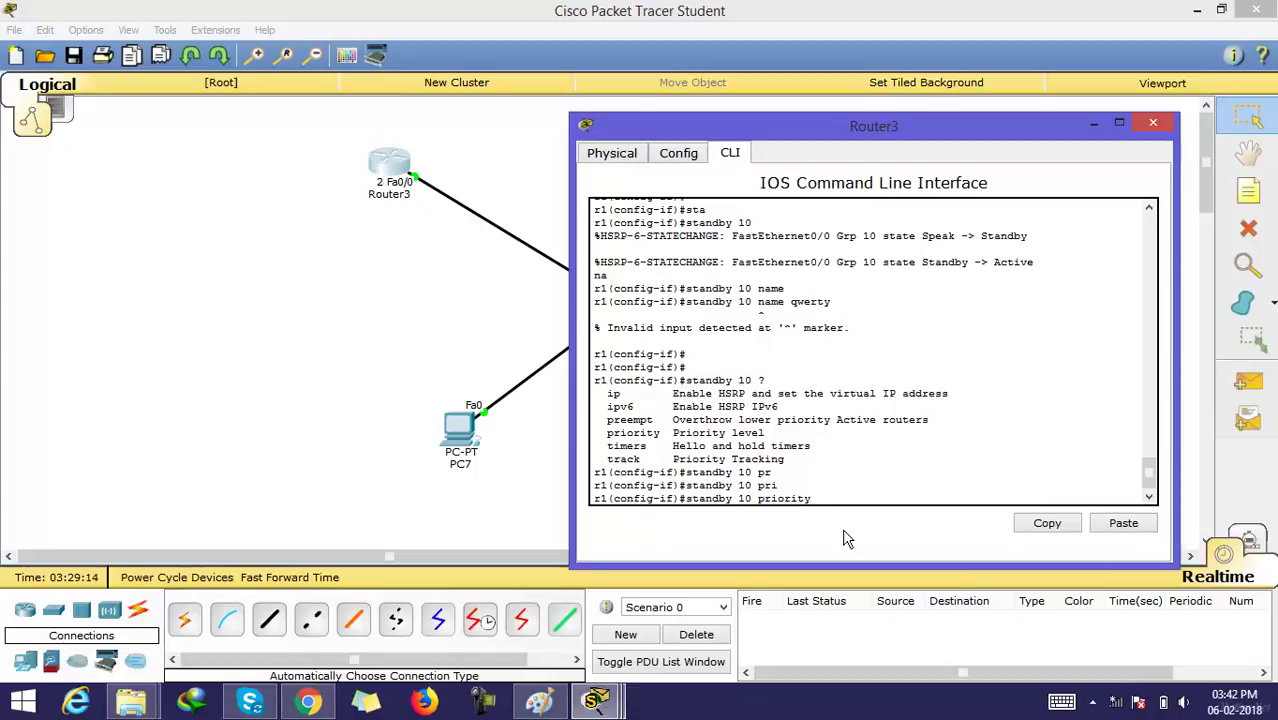
{"action": "type", "text": "?"}
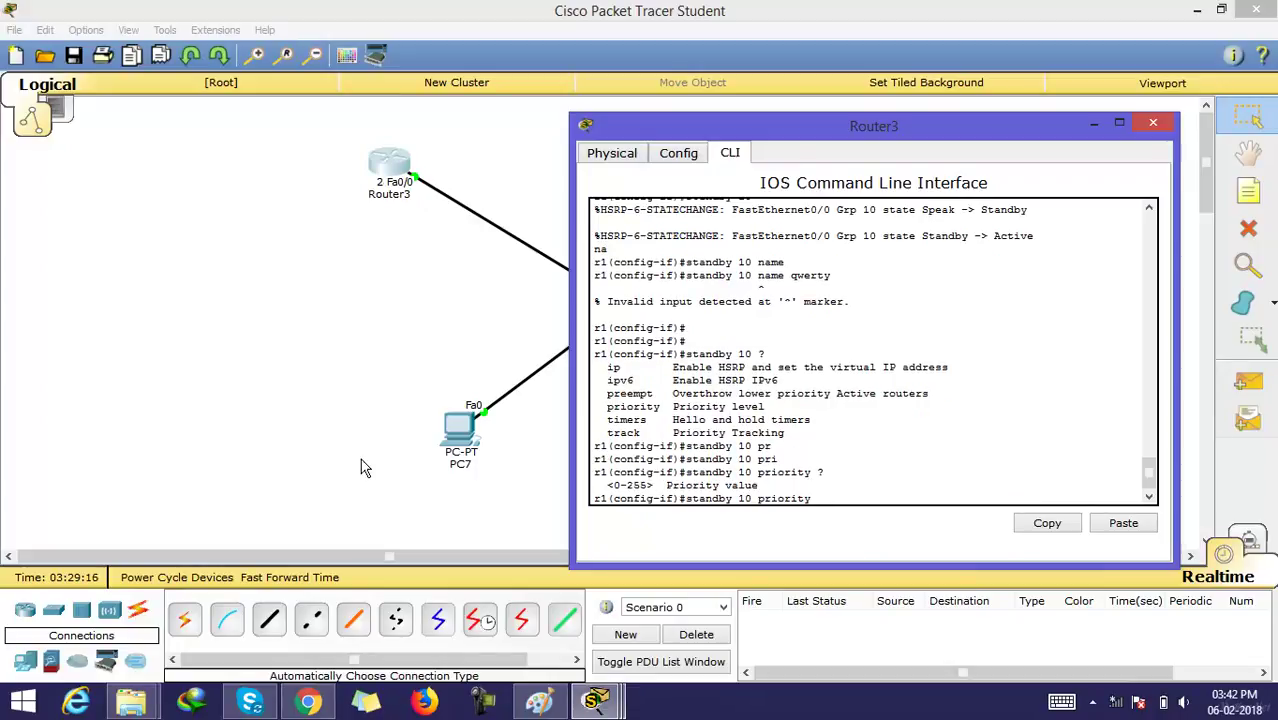
Set Router3's HSRP group 10 priority to 110 and leave several blank prompt lines.
{"action": "left_click_drag", "start_coordinate": [611, 490], "coordinate": [660, 488]}
{"action": "left_click", "coordinate": [830, 497]}
{"action": "key", "text": "Return"}
{"action": "key", "text": "Return"}
{"action": "key", "text": "Return"}
{"action": "key", "text": "Return"}
{"action": "key", "text": "Return"}
{"action": "key", "text": "Return"}
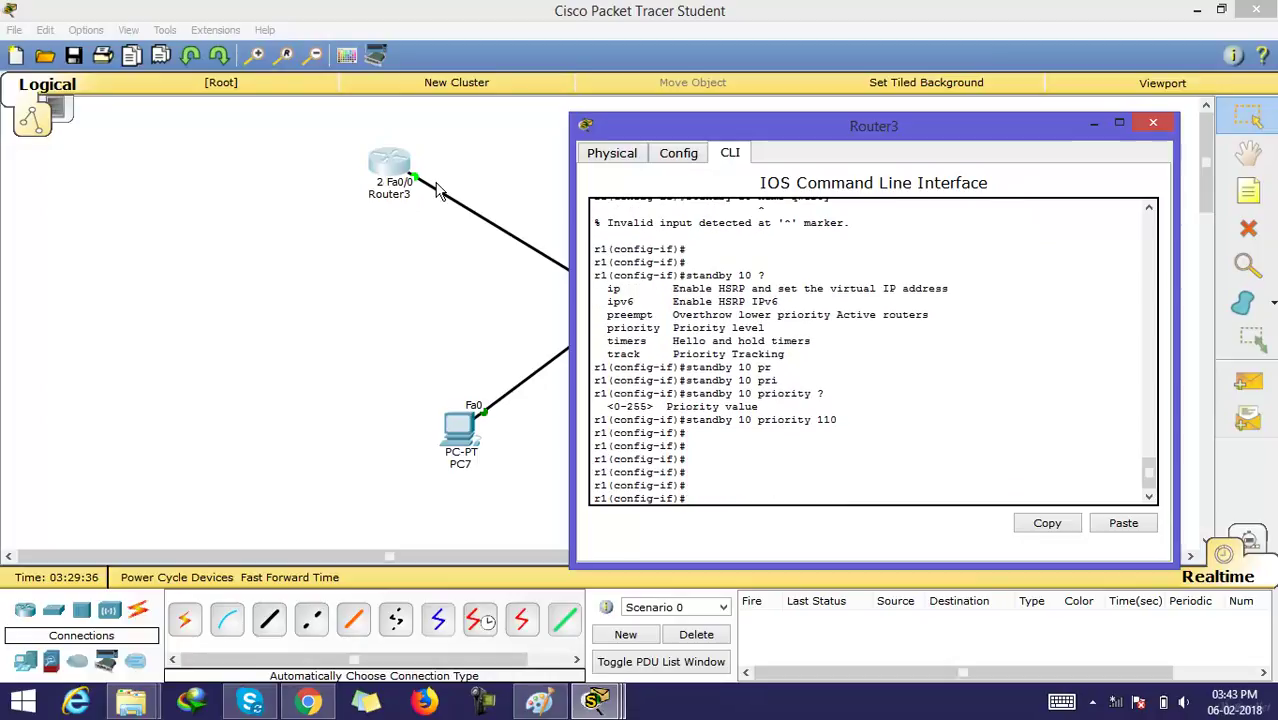
Open Router4's command line, exit to global configuration with blank prompt lines, and enter configuration mode for interface fa0/0.
{"action": "left_click", "coordinate": [426, 312]}
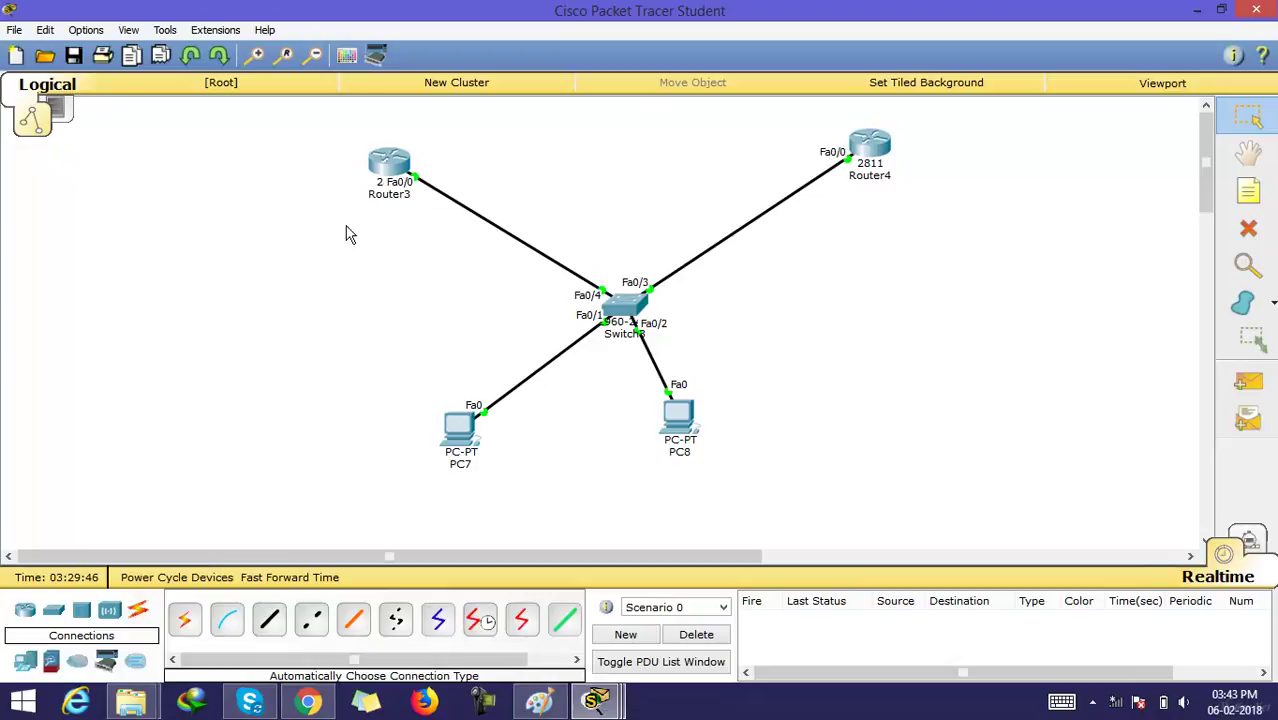
{"action": "left_click", "coordinate": [871, 150]}
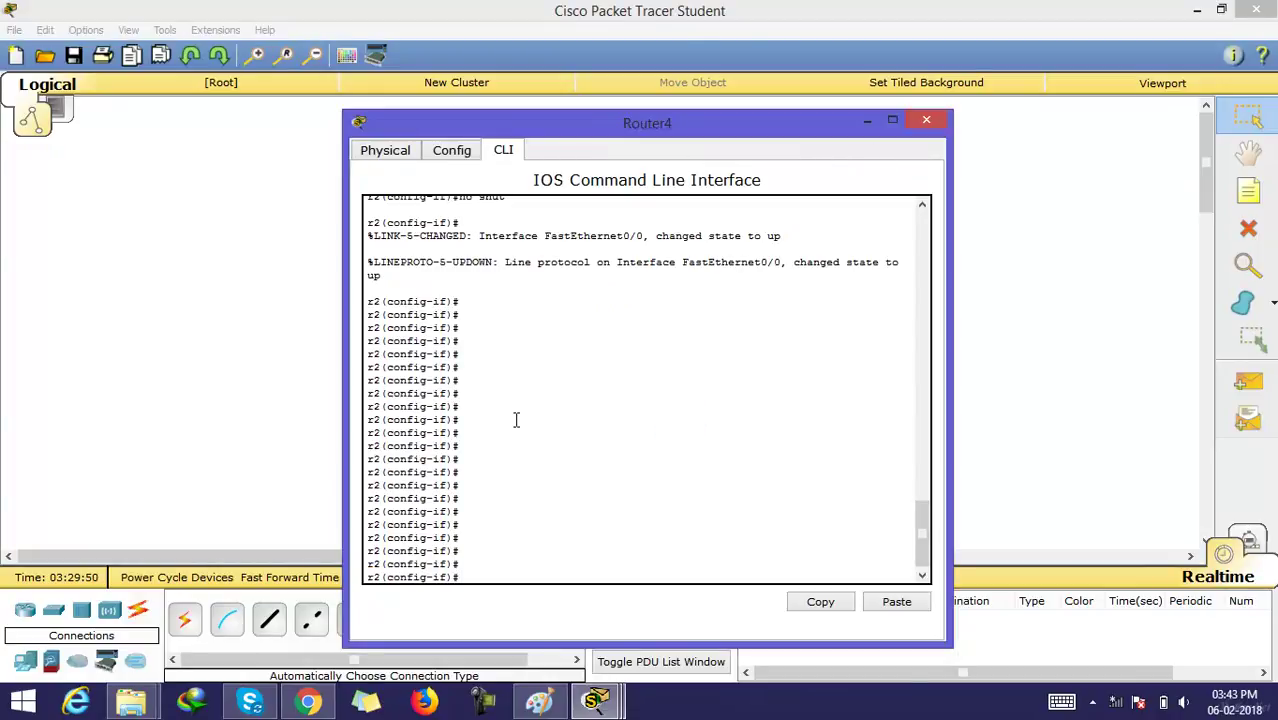
{"action": "type", "text": "ex"}
{"action": "key", "text": "Return"}
{"action": "key", "text": "Return"}
{"action": "key", "text": "Return"}
{"action": "key", "text": "Return"}
{"action": "key", "text": "Return"}
{"action": "key", "text": "Return"}
{"action": "key", "text": "Return"}
{"action": "key", "text": "Return"}
{"action": "key", "text": "Return"}
{"action": "key", "text": "Return"}
{"action": "key", "text": "Return"}
{"action": "key", "text": "Return"}
{"action": "key", "text": "Return"}
{"action": "key", "text": "Return"}
{"action": "key", "text": "Return"}
{"action": "key", "text": "Return"}
{"action": "key", "text": "Return"}
{"action": "key", "text": "Return"}
{"action": "key", "text": "Return"}
{"action": "key", "text": "Return"}
{"action": "type", "text": "int fa0/0"}
{"action": "key", "text": "Return"}
{"action": "key", "text": "Return"}
{"action": "key", "text": "Return"}
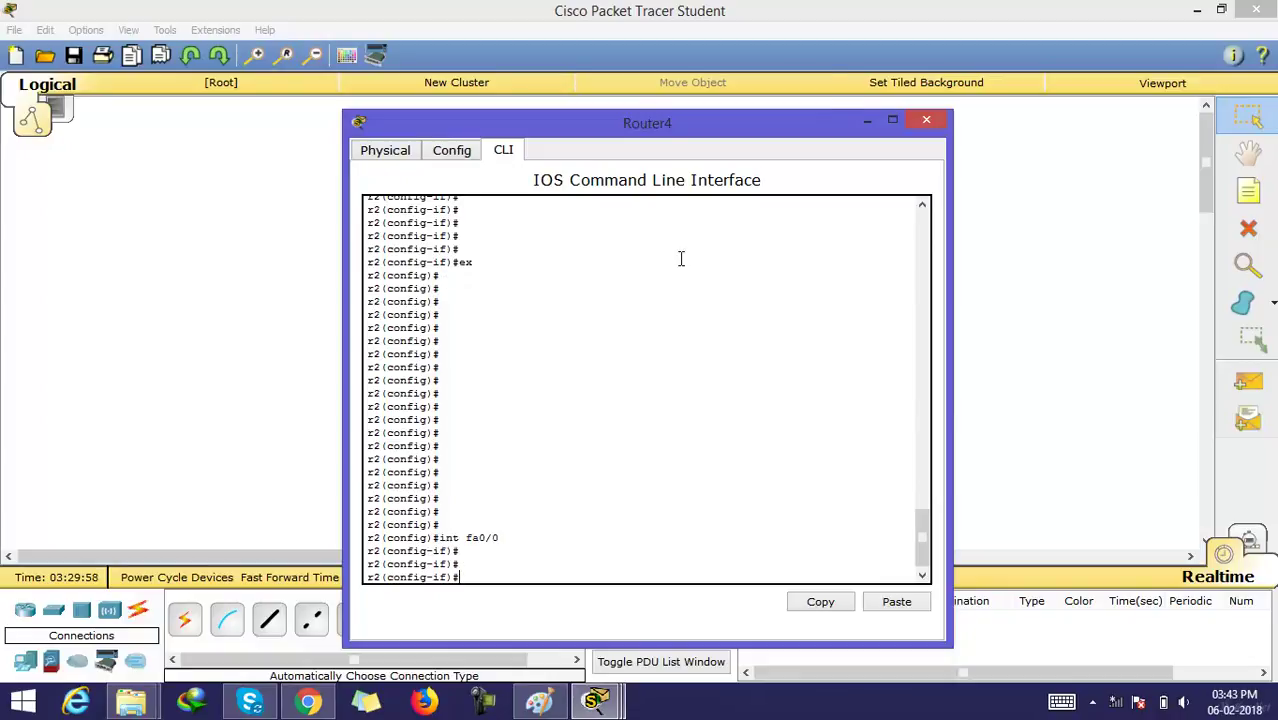
Move Router4's window off its topology icon and configure HSRP group 10 on fa0/0 with the virtual IP address 10.0.0.10.
{"action": "left_click_drag", "start_coordinate": [767, 125], "coordinate": [425, 107]}
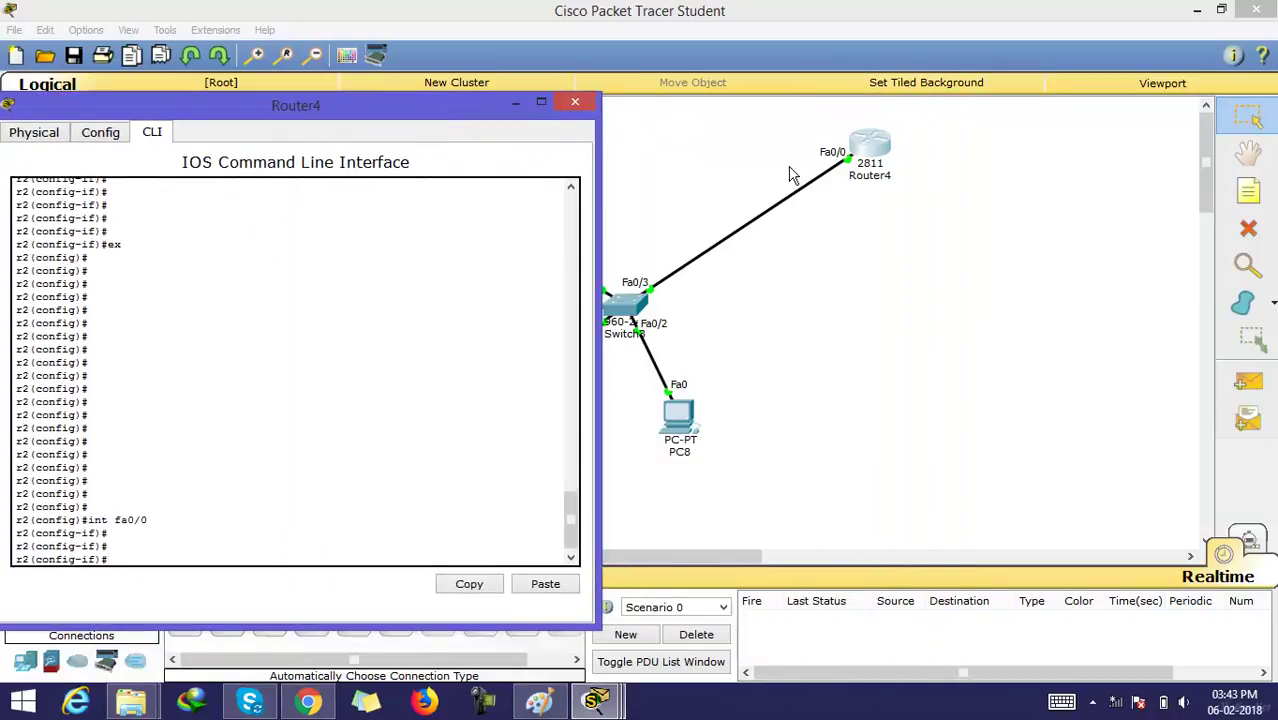
{"action": "left_click_drag", "start_coordinate": [131, 548], "coordinate": [333, 601]}
{"action": "left_click", "coordinate": [143, 566]}
{"action": "type", "text": "sta"}
{"action": "key", "text": "Tab"}
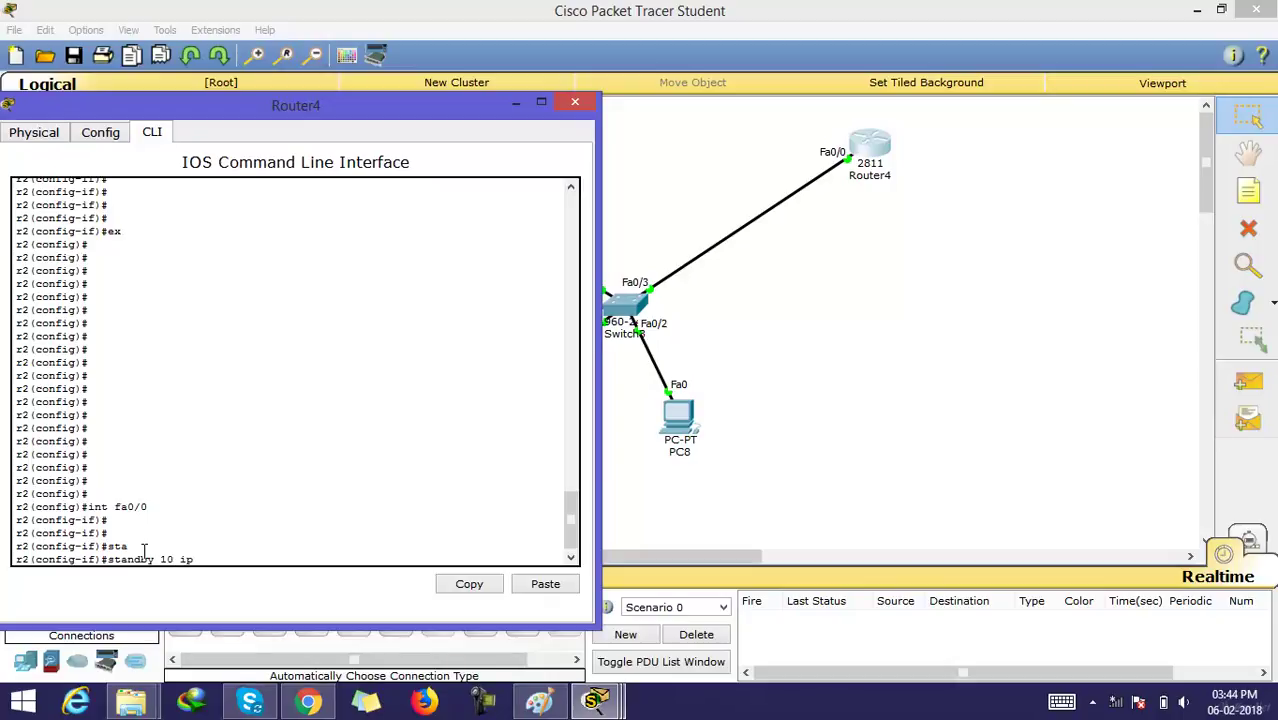
{"action": "type", "text": ".0.."}
{"action": "type", "text": "0."}
{"action": "key", "text": "Return"}
{"action": "key", "text": "Return"}
{"action": "key", "text": "Return"}
{"action": "key", "text": "Return"}
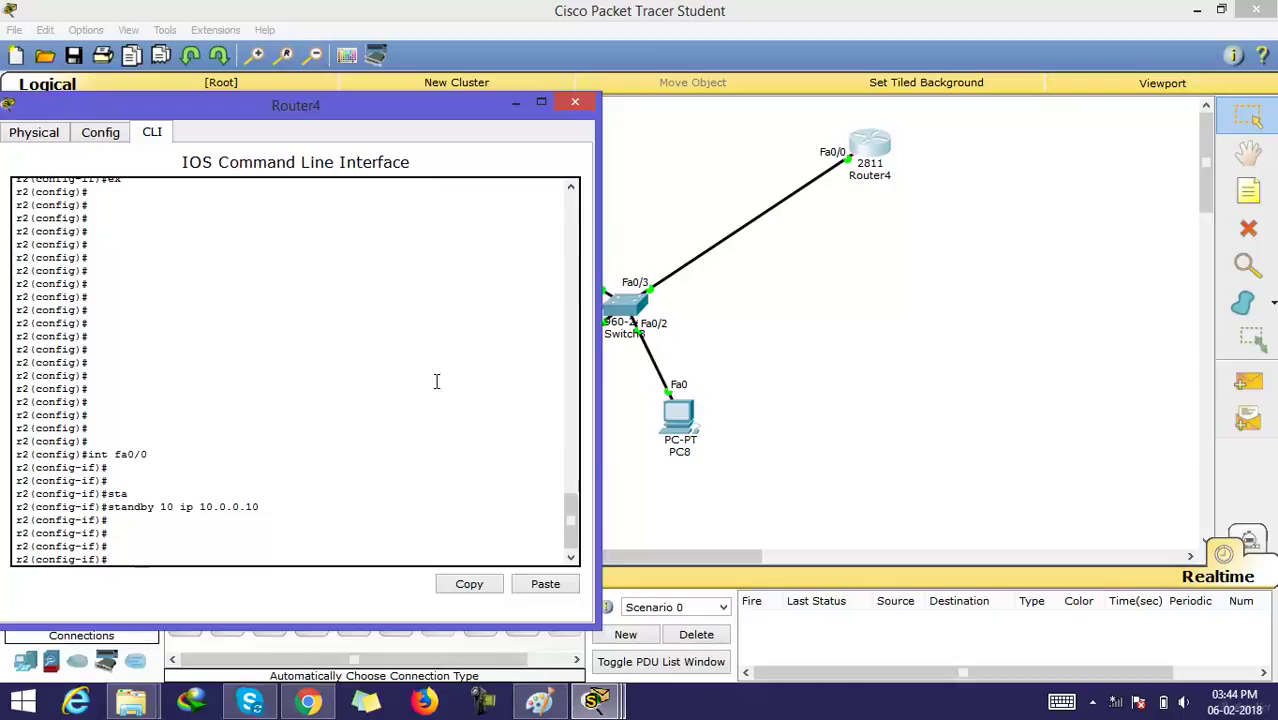
{"action": "left_click_drag", "start_coordinate": [261, 507], "coordinate": [195, 507]}
{"action": "left_click", "coordinate": [260, 505]}
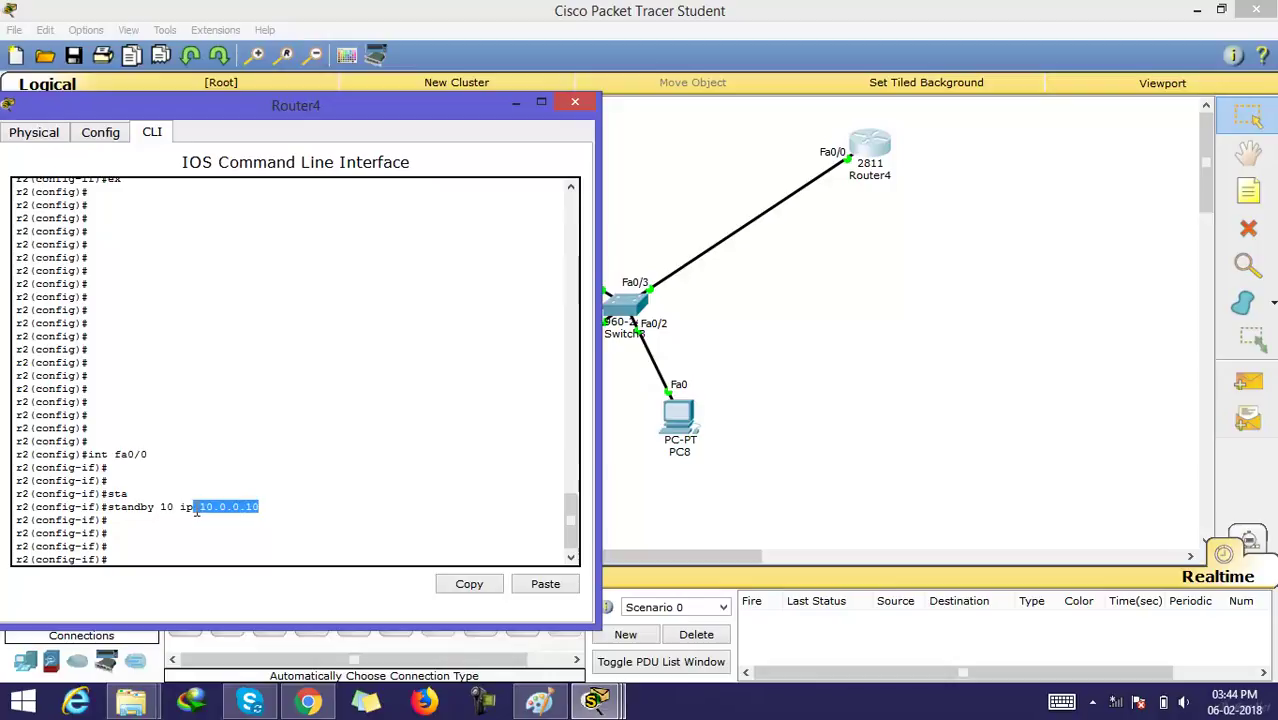
Open PC7's IP configuration, set its default gateway to 10.0.0.10, and return to the topology.
{"action": "left_click", "coordinate": [792, 448]}
{"action": "left_click", "coordinate": [454, 440]}
{"action": "left_click", "coordinate": [512, 152]}
{"action": "left_click", "coordinate": [430, 207]}
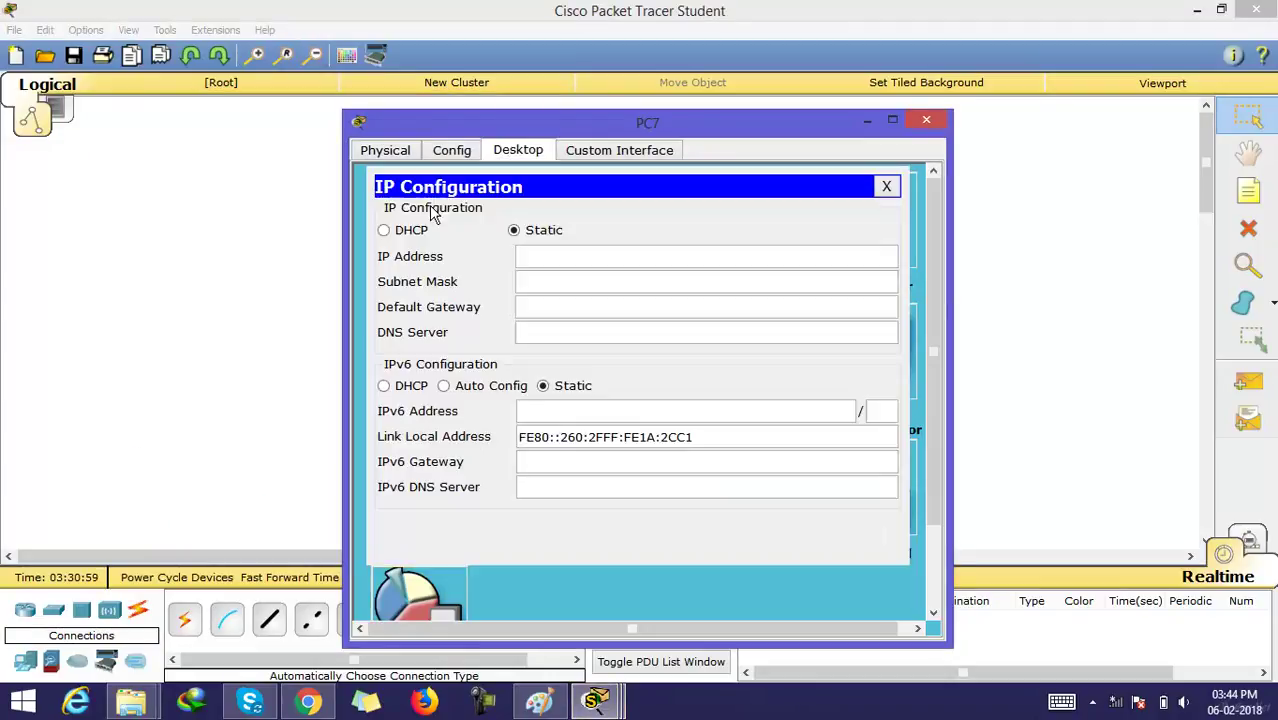
{"action": "left_click", "coordinate": [545, 310]}
{"action": "type", "text": "10.0."}
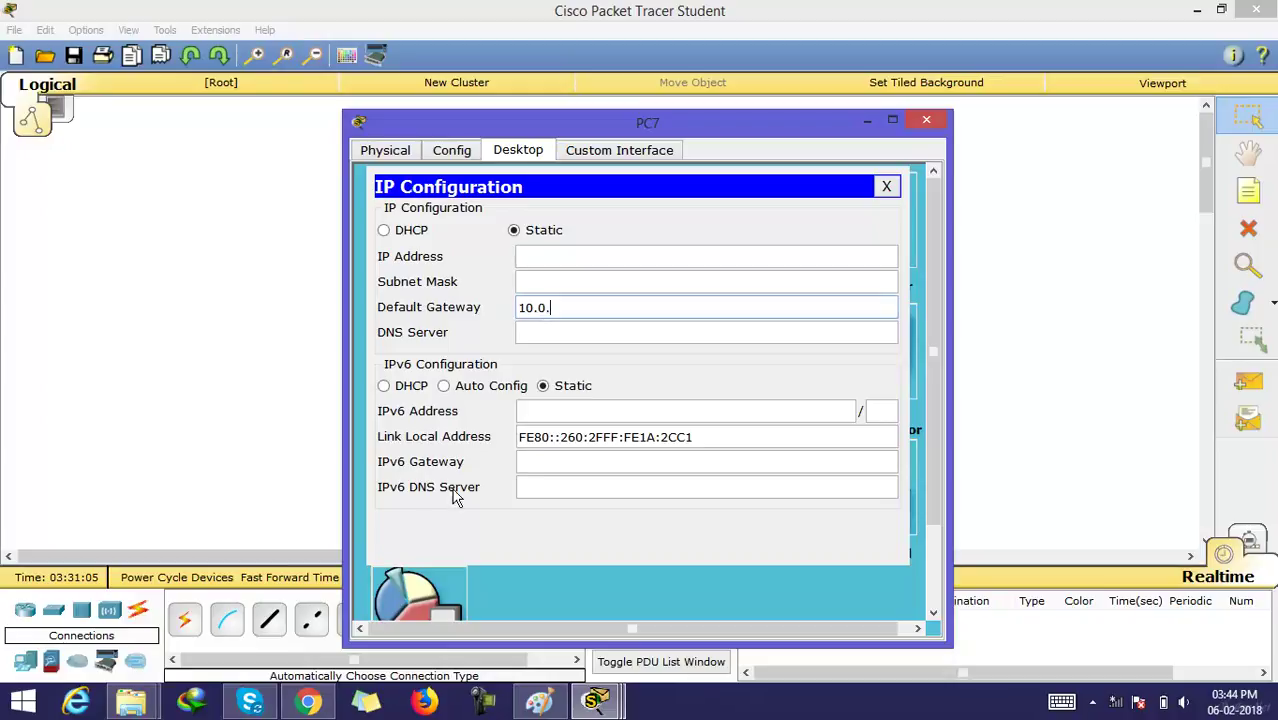
{"action": "type", "text": "0.0.10"}
{"action": "left_click", "coordinate": [258, 310]}
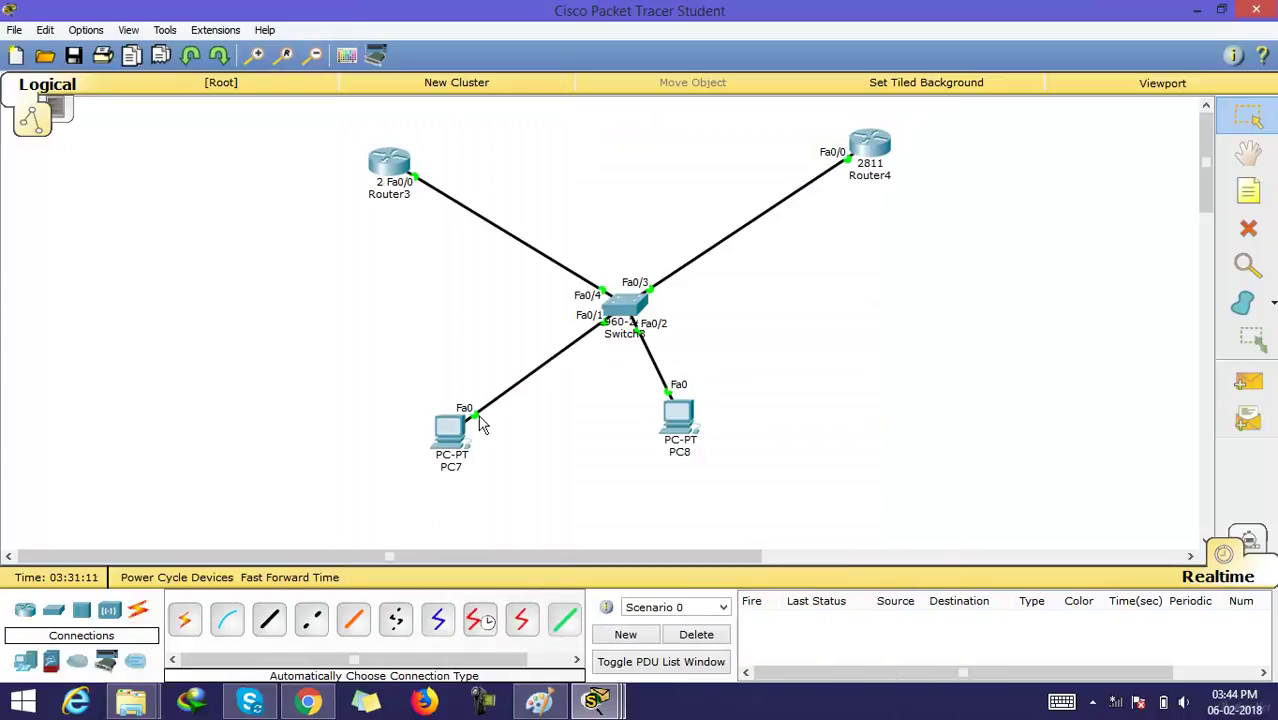
Open Router3's command line, leave configuration mode for privileged EXEC, add blank prompt lines, and return to the topology.
{"action": "left_click", "coordinate": [392, 173]}
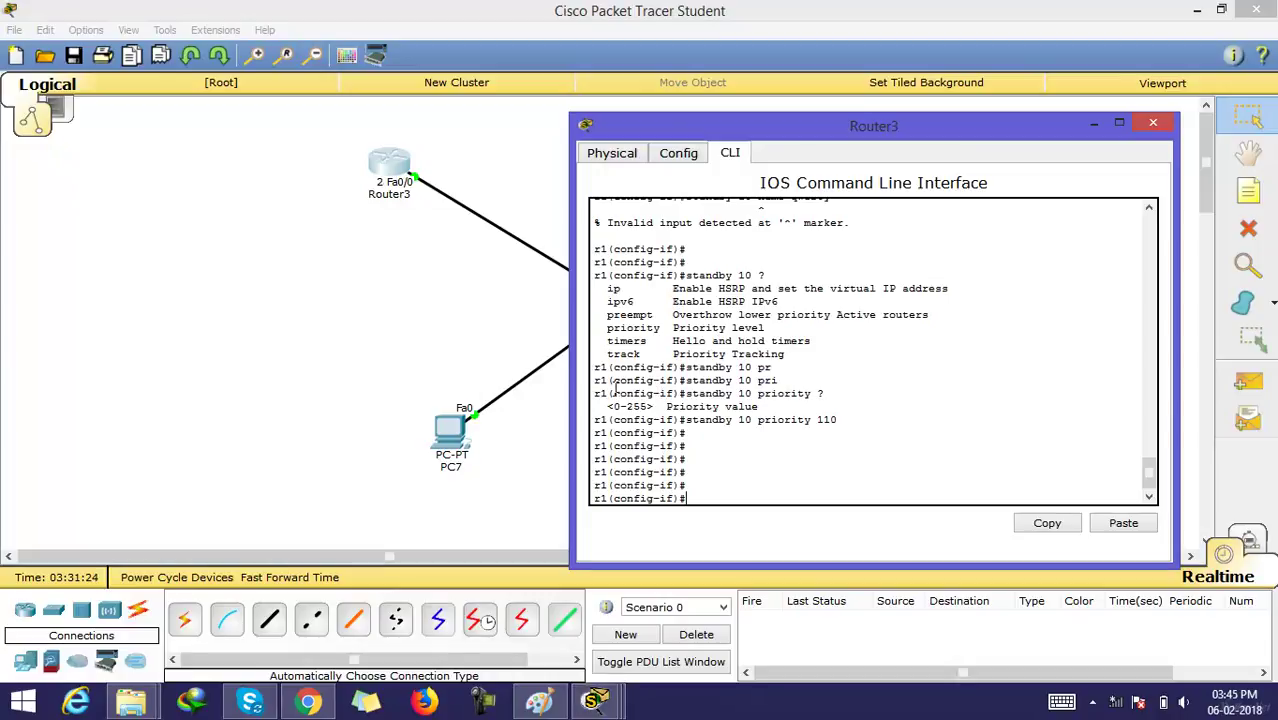
{"action": "key", "text": "ctrl+z"}
{"action": "key", "text": "Return"}
{"action": "key", "text": "Return"}
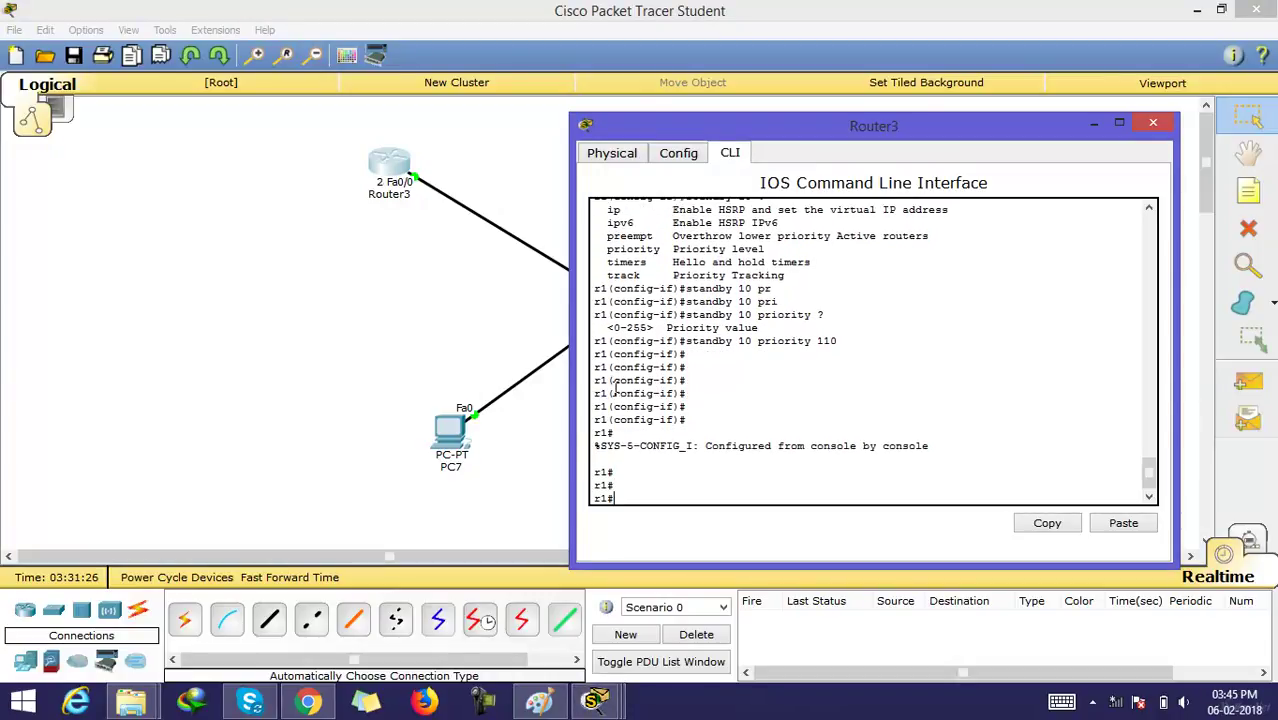
{"action": "key", "text": "Return"}
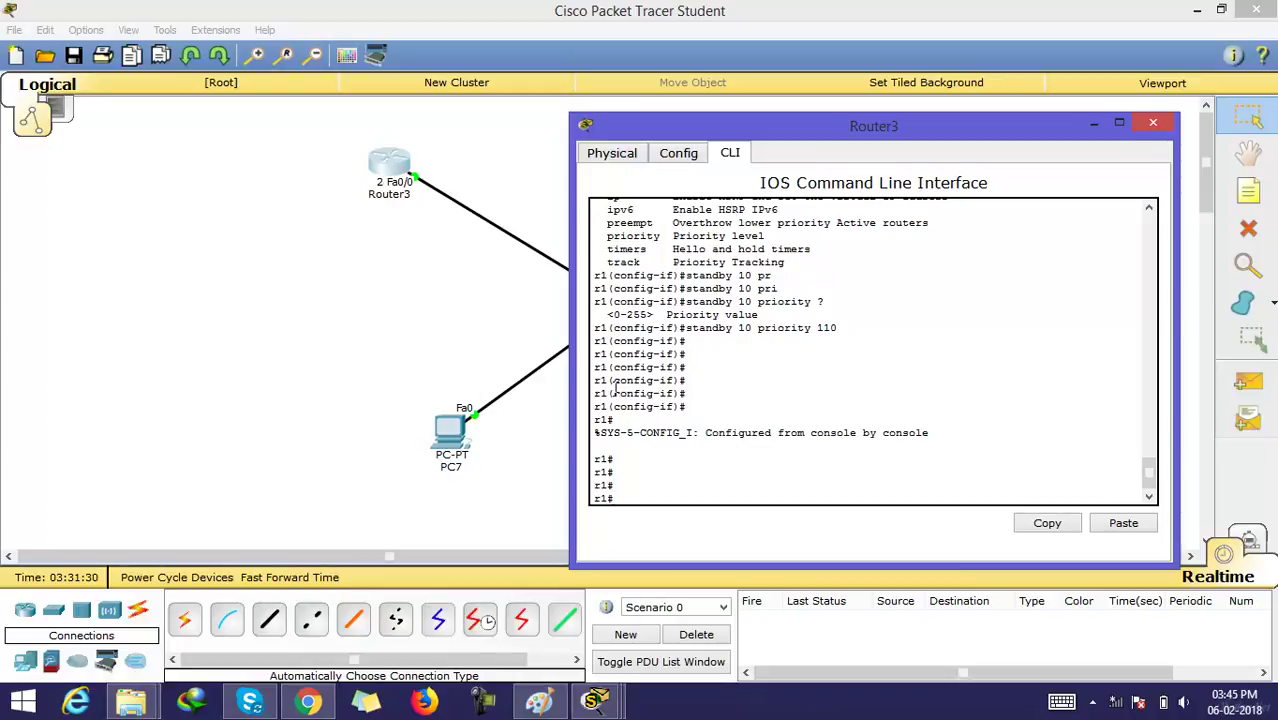
{"action": "key", "text": "Return"}
{"action": "key", "text": "Return"}
{"action": "key", "text": "Return"}
{"action": "key", "text": "Return"}
{"action": "key", "text": "Return"}
{"action": "key", "text": "Return"}
{"action": "key", "text": "Return"}
{"action": "key", "text": "Return"}
{"action": "key", "text": "Return"}
{"action": "key", "text": "Return"}
{"action": "key", "text": "Return"}
{"action": "key", "text": "Return"}
{"action": "key", "text": "Return"}
{"action": "key", "text": "Return"}
{"action": "key", "text": "Return"}
{"action": "key", "text": "Return"}
{"action": "key", "text": "Return"}
{"action": "key", "text": "Return"}
{"action": "key", "text": "Return"}
{"action": "key", "text": "Return"}
{"action": "key", "text": "Return"}
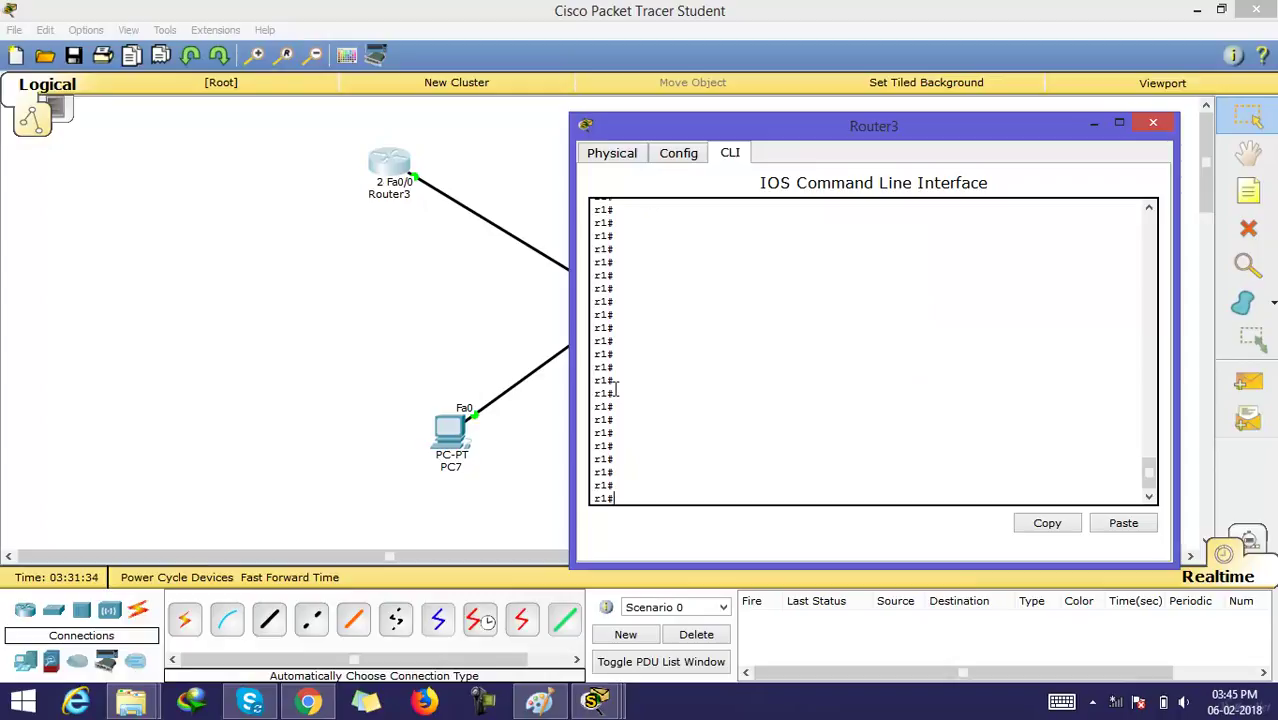
{"action": "left_click", "coordinate": [407, 238]}
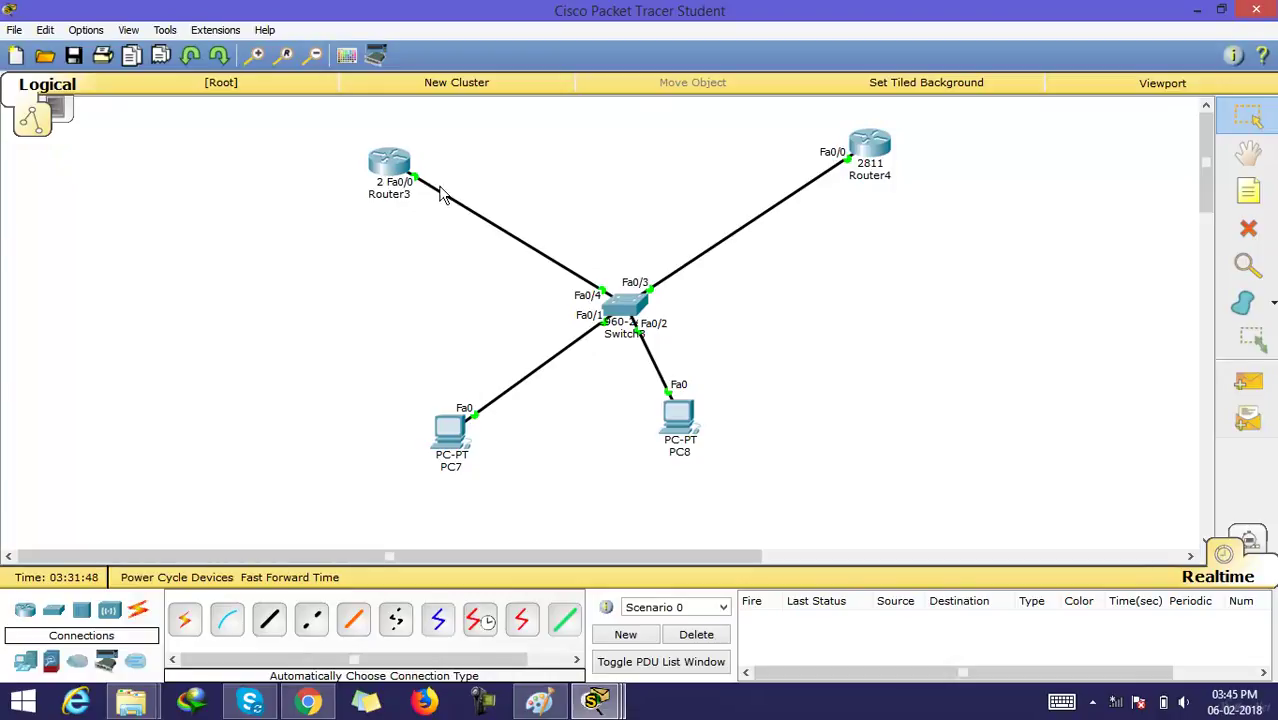
Reopen Router3's command line, list the options of sh standby with help, and run sh standby brief.
{"action": "left_click", "coordinate": [392, 168]}
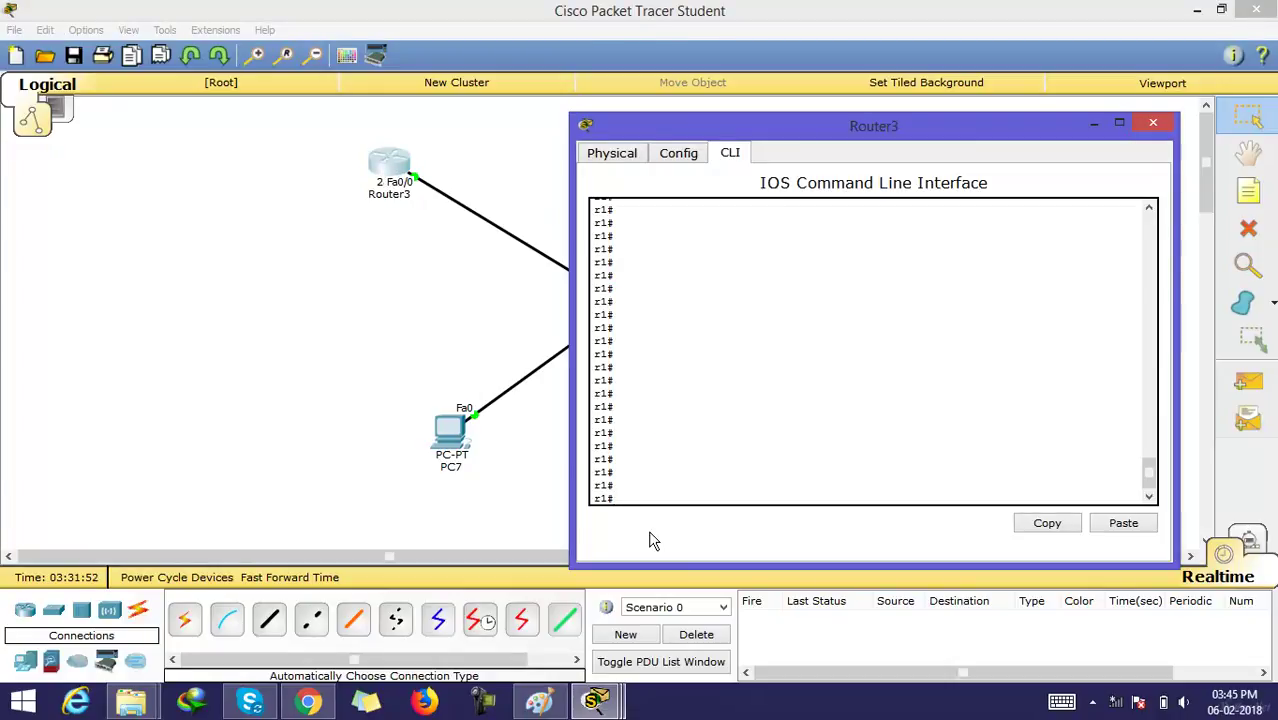
{"action": "key", "text": "Tab"}
{"action": "type", "text": "an"}
{"action": "key", "text": "Tab"}
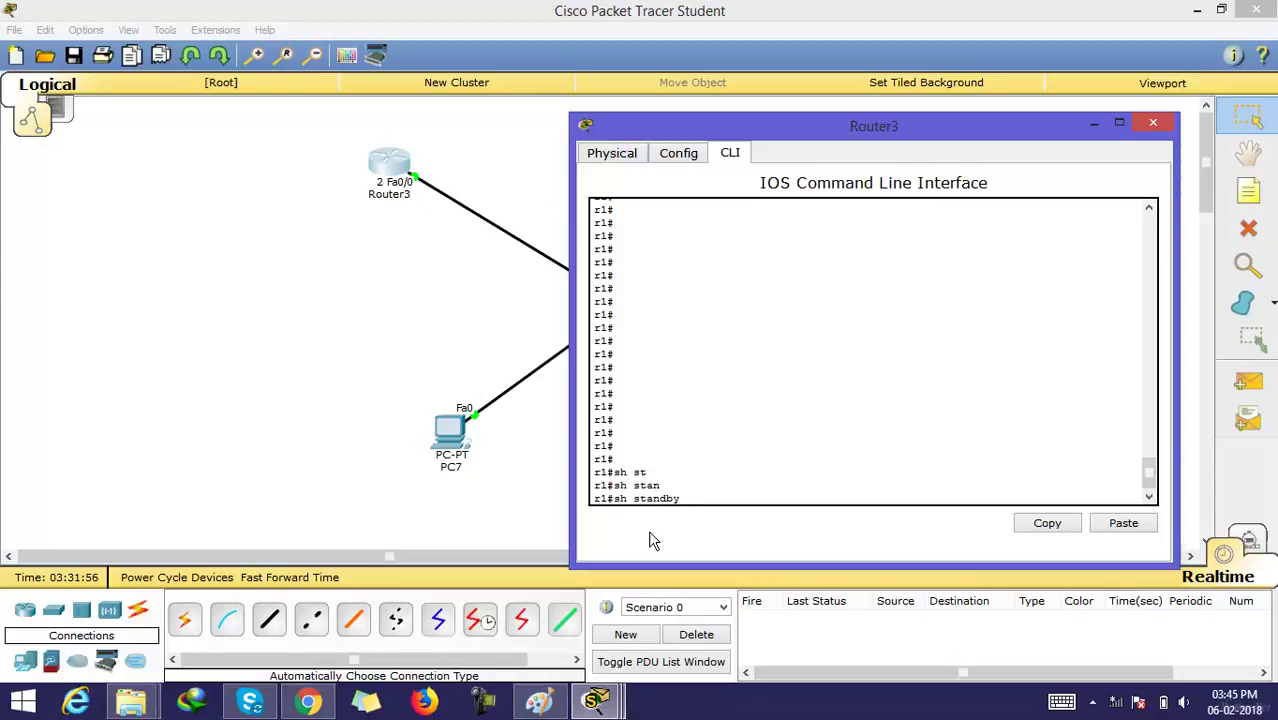
{"action": "type", "text": "?"}
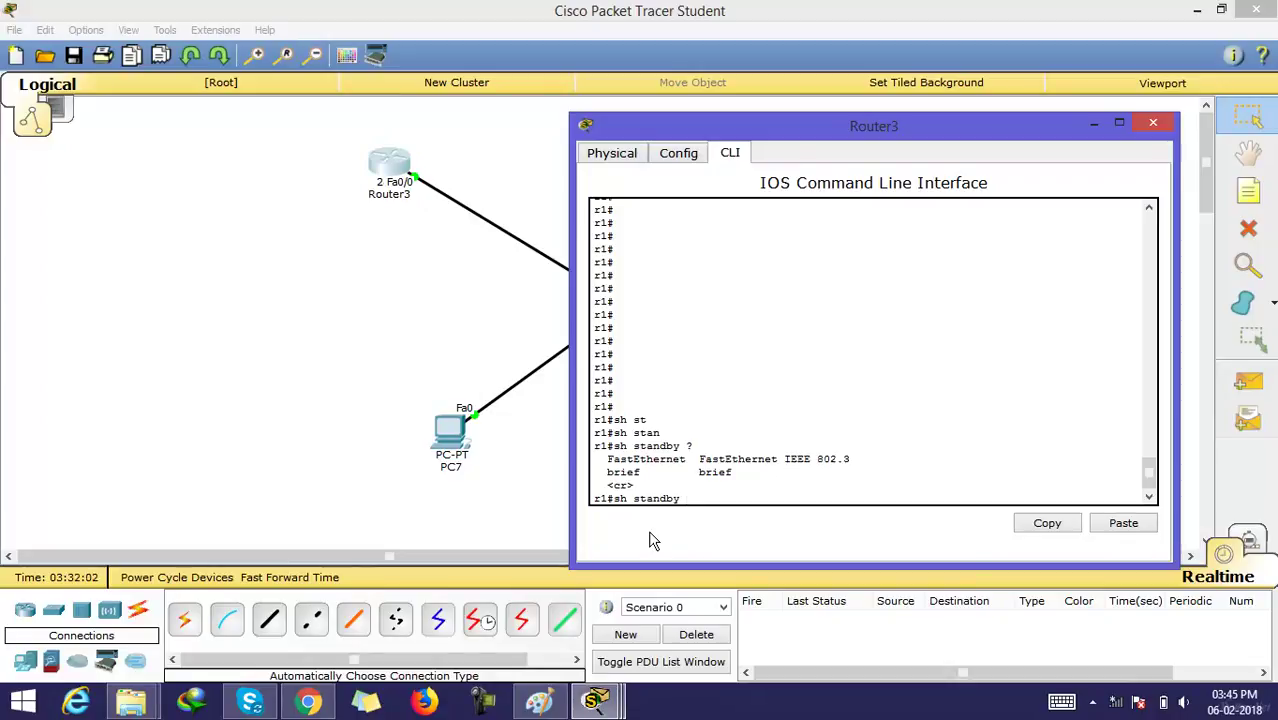
{"action": "type", "text": "br"}
{"action": "key", "text": "Tab"}
{"action": "key", "text": "Return"}
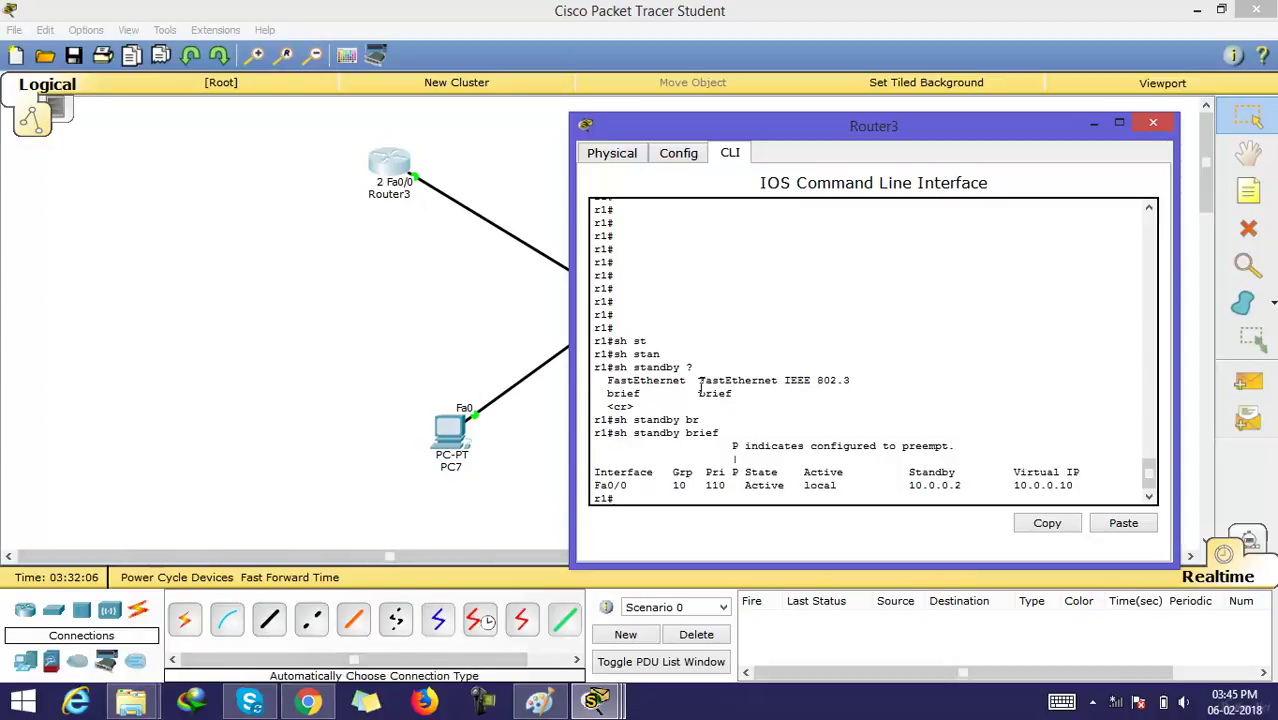
Move Router3's window clear of the topology and shift its router icon slightly farther from the switch.
{"action": "left_click_drag", "start_coordinate": [828, 138], "coordinate": [923, 140]}
{"action": "left_click_drag", "start_coordinate": [410, 155], "coordinate": [362, 150]}
{"action": "left_click", "coordinate": [338, 162]}
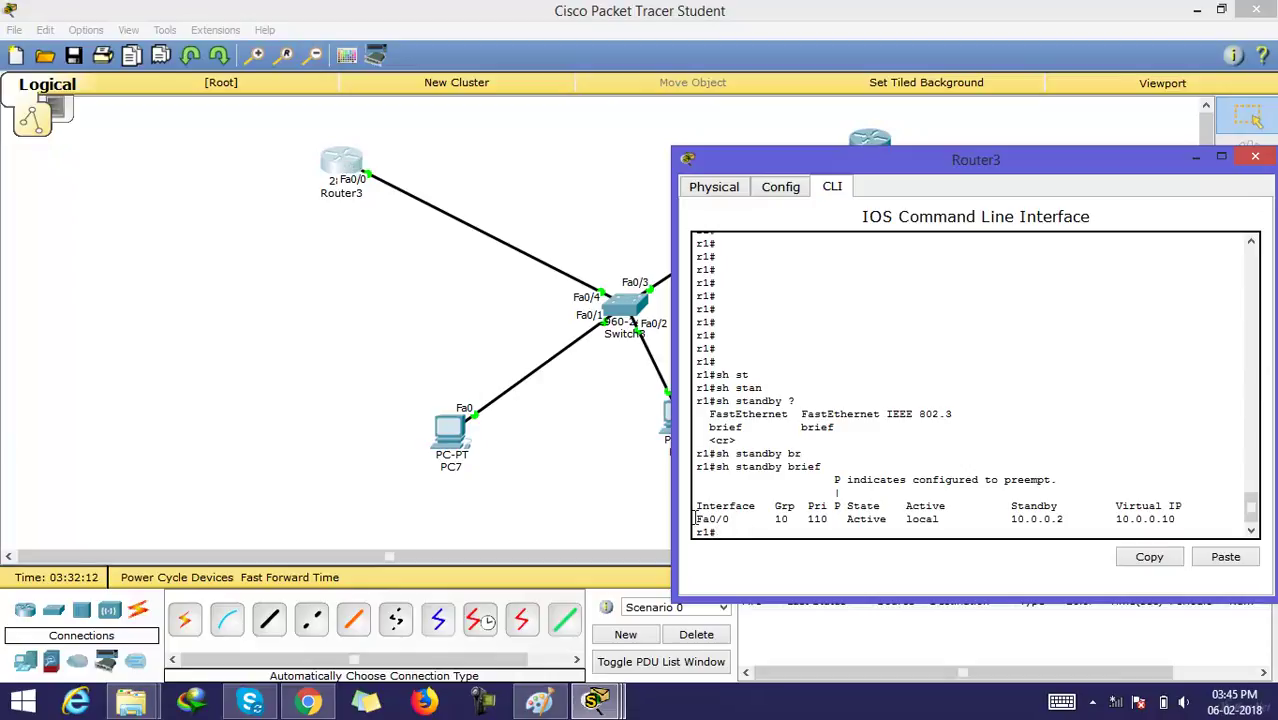
Examine the interface, group and priority entries in Router3's standby summary and move its window to the other side of the workspace.
{"action": "left_click_drag", "start_coordinate": [700, 520], "coordinate": [806, 519]}
{"action": "left_click", "coordinate": [808, 521]}
{"action": "left_click", "coordinate": [836, 521]}
{"action": "left_click_drag", "start_coordinate": [925, 167], "coordinate": [308, 141]}
Open Router4's command line, move its window aside, and leave configuration mode for privileged EXEC with blank prompt lines around it.
{"action": "left_click", "coordinate": [866, 148]}
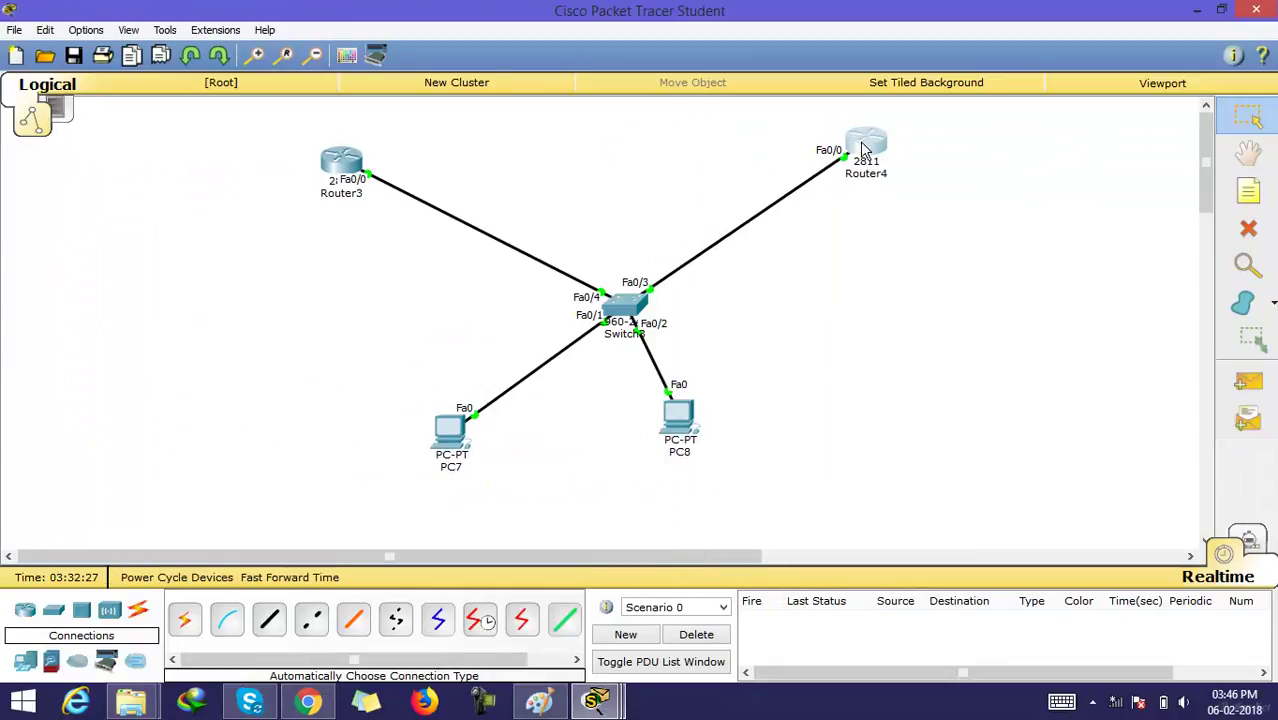
{"action": "left_click_drag", "start_coordinate": [380, 104], "coordinate": [912, 98]}
{"action": "key", "text": "Return"}
{"action": "key", "text": "Return"}
{"action": "key", "text": "Return"}
{"action": "key", "text": "Return"}
{"action": "key", "text": "Return"}
{"action": "key", "text": "Return"}
{"action": "key", "text": "Return"}
{"action": "key", "text": "Return"}
{"action": "key", "text": "Return"}
{"action": "key", "text": "Return"}
{"action": "key", "text": "Return"}
{"action": "key", "text": "Return"}
{"action": "key", "text": "Return"}
{"action": "key", "text": "Return"}
{"action": "key", "text": "Return"}
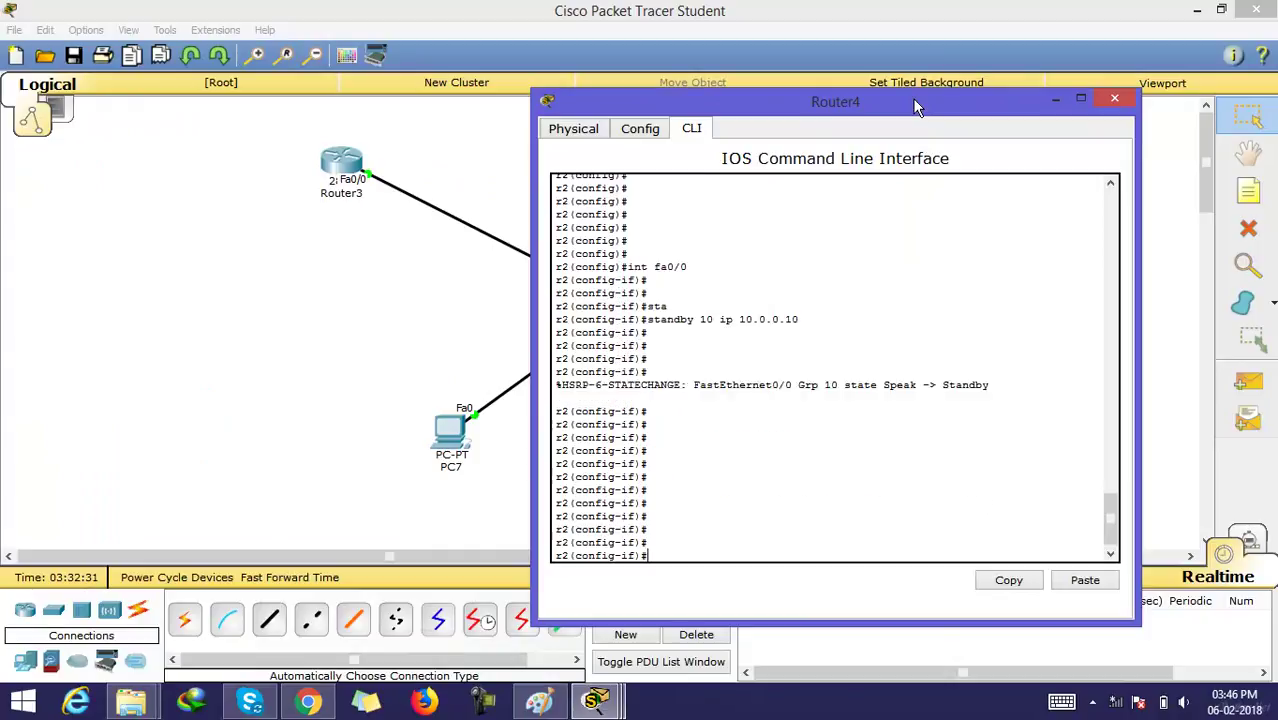
{"action": "key", "text": "ctrl+z"}
{"action": "key", "text": "Return"}
{"action": "key", "text": "Return"}
{"action": "key", "text": "Return"}
{"action": "key", "text": "Return"}
{"action": "key", "text": "Return"}
{"action": "key", "text": "Return"}
{"action": "key", "text": "Return"}
{"action": "key", "text": "Return"}
{"action": "key", "text": "Return"}
{"action": "key", "text": "Return"}
{"action": "key", "text": "Return"}
{"action": "key", "text": "Return"}
{"action": "key", "text": "Return"}
{"action": "key", "text": "Return"}
{"action": "key", "text": "Return"}
{"action": "key", "text": "Return"}
{"action": "key", "text": "Return"}
{"action": "key", "text": "Return"}
{"action": "key", "text": "Return"}
{"action": "key", "text": "Return"}
{"action": "key", "text": "Return"}
{"action": "key", "text": "Return"}
{"action": "key", "text": "Return"}
{"action": "key", "text": "Return"}
{"action": "key", "text": "Return"}
{"action": "key", "text": "Return"}
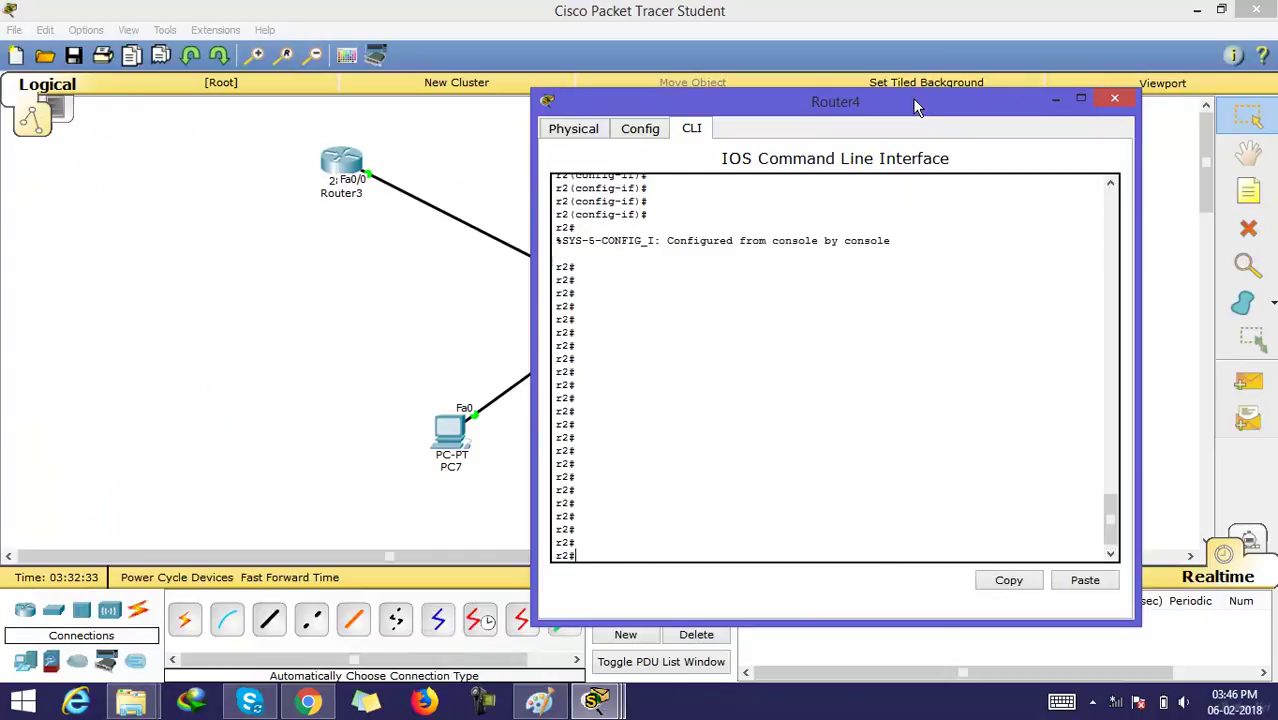
Display Router4's brief HSRP summary with sh standby br.
{"action": "type", "text": "sh sta"}
{"action": "key", "text": "Tab"}
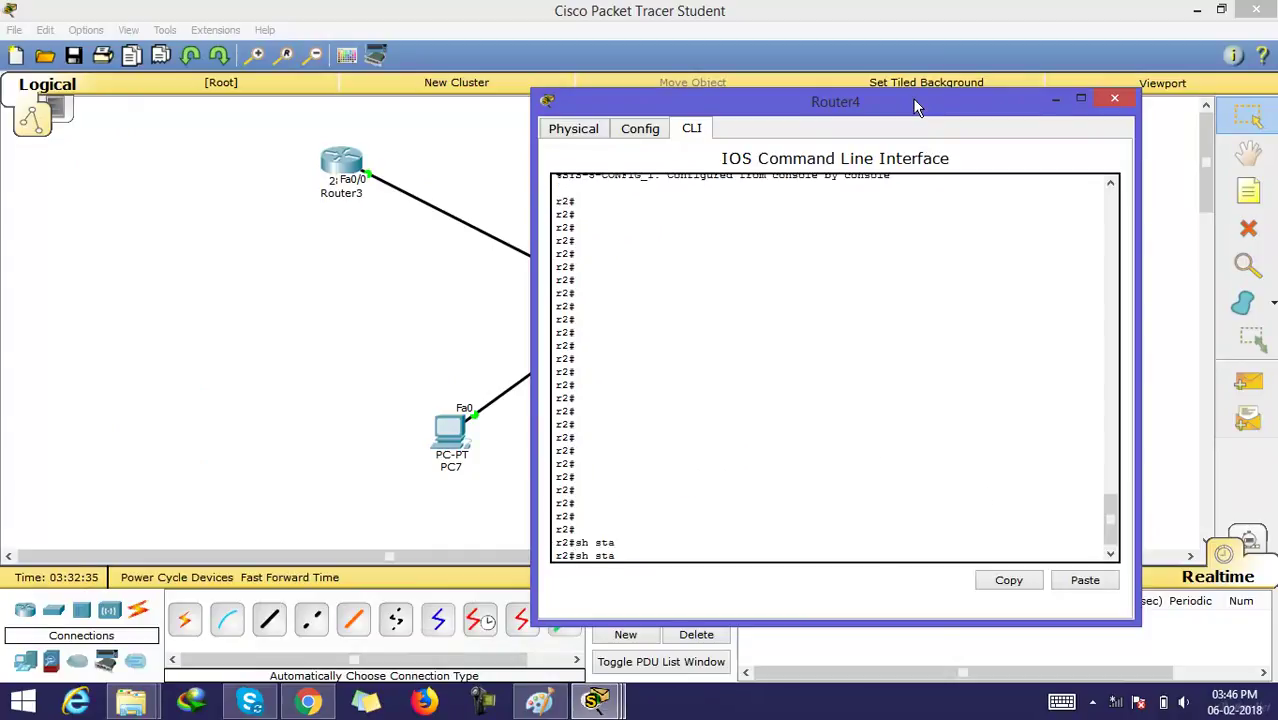
{"action": "type", "text": "n"}
{"action": "key", "text": "Tab"}
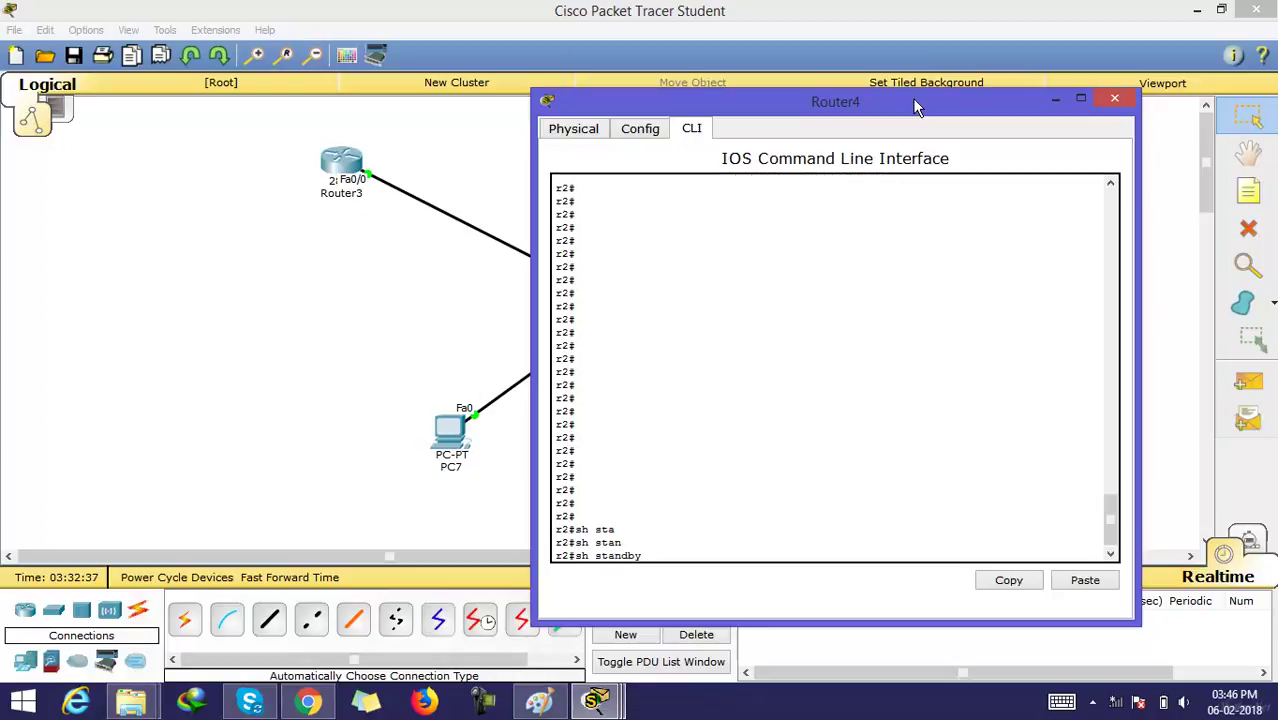
{"action": "type", "text": "br"}
{"action": "key", "text": "Return"}
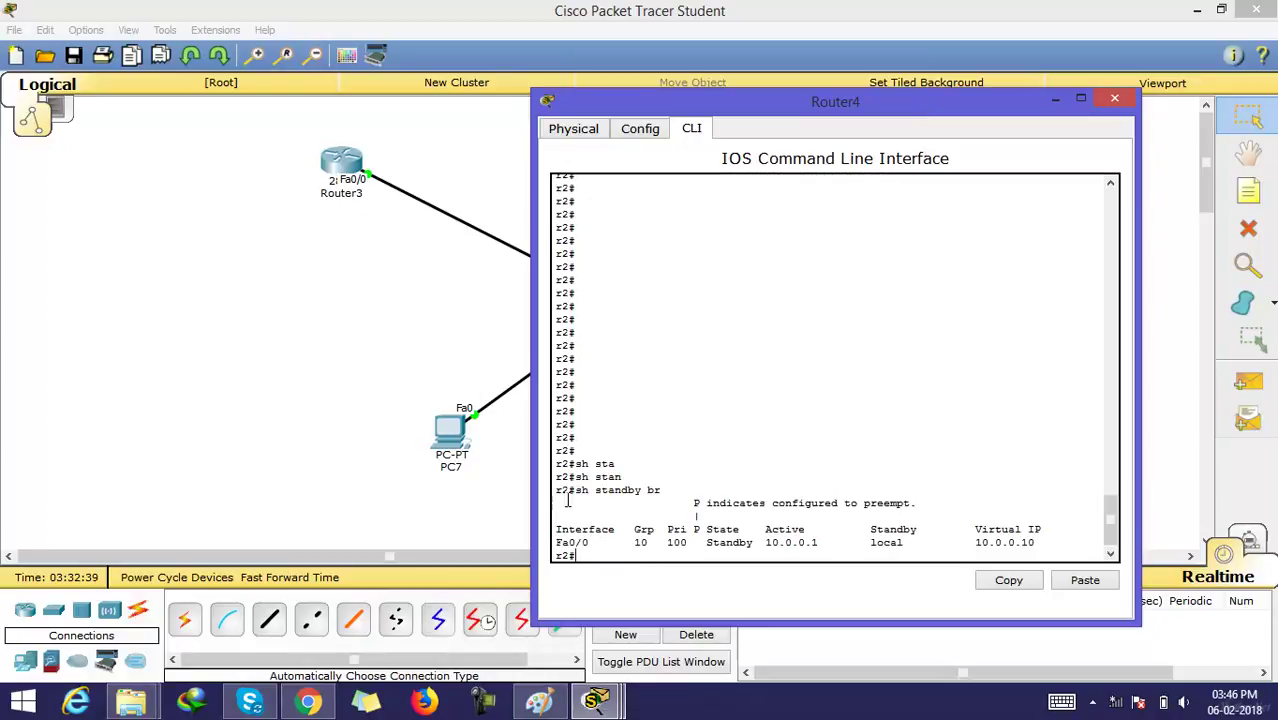
Close PC7's window and arrange the Router3 and Router4 command-line windows side by side.
{"action": "left_click", "coordinate": [606, 700]}
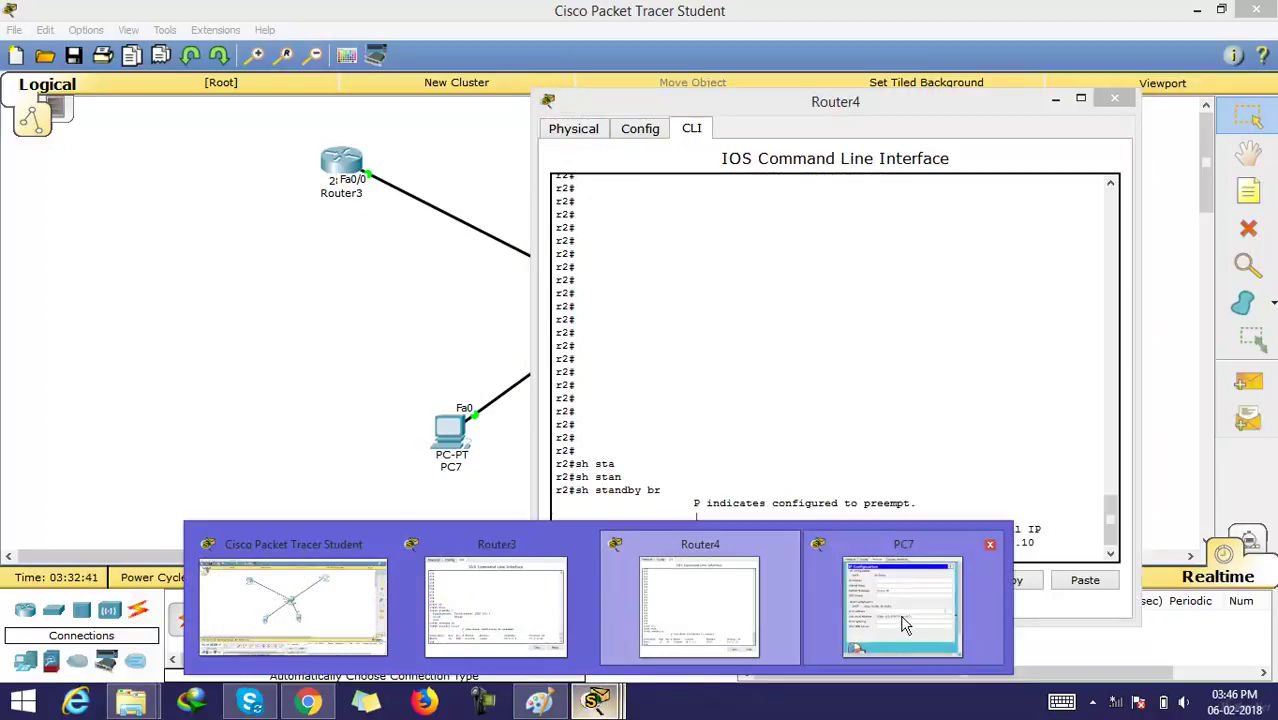
{"action": "left_click", "coordinate": [903, 624]}
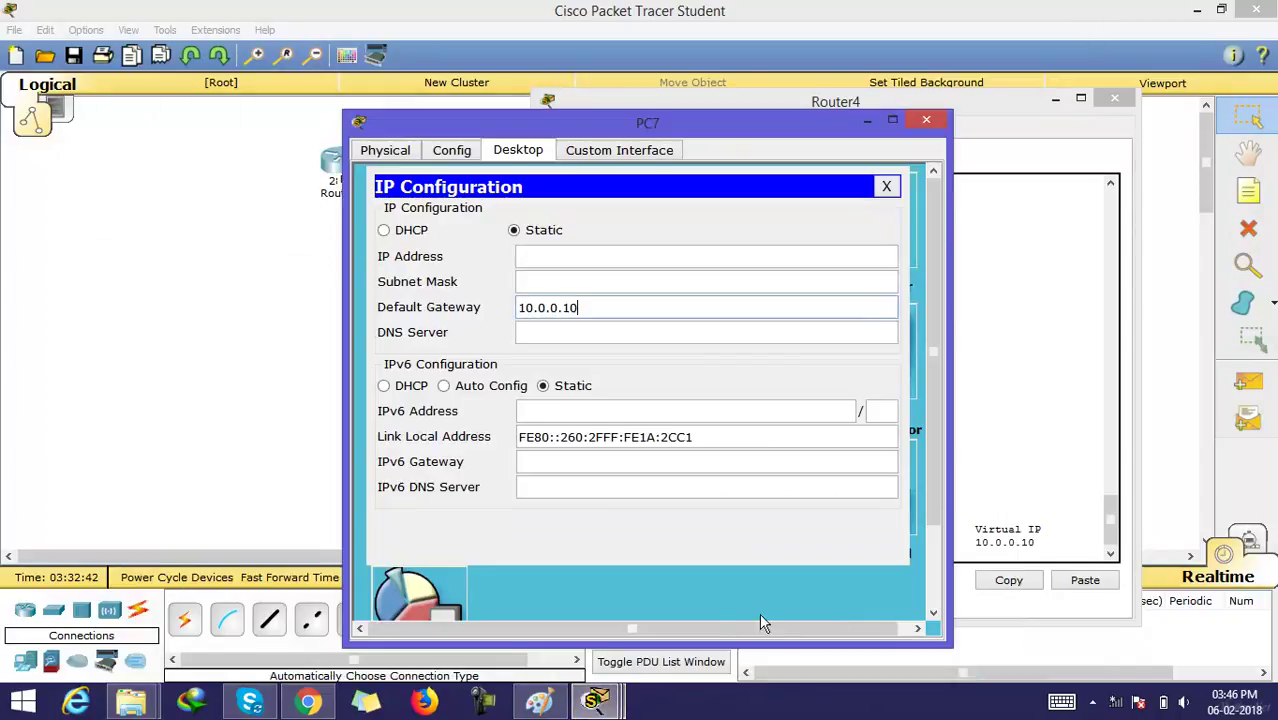
{"action": "left_click", "coordinate": [928, 121]}
{"action": "left_click", "coordinate": [592, 700]}
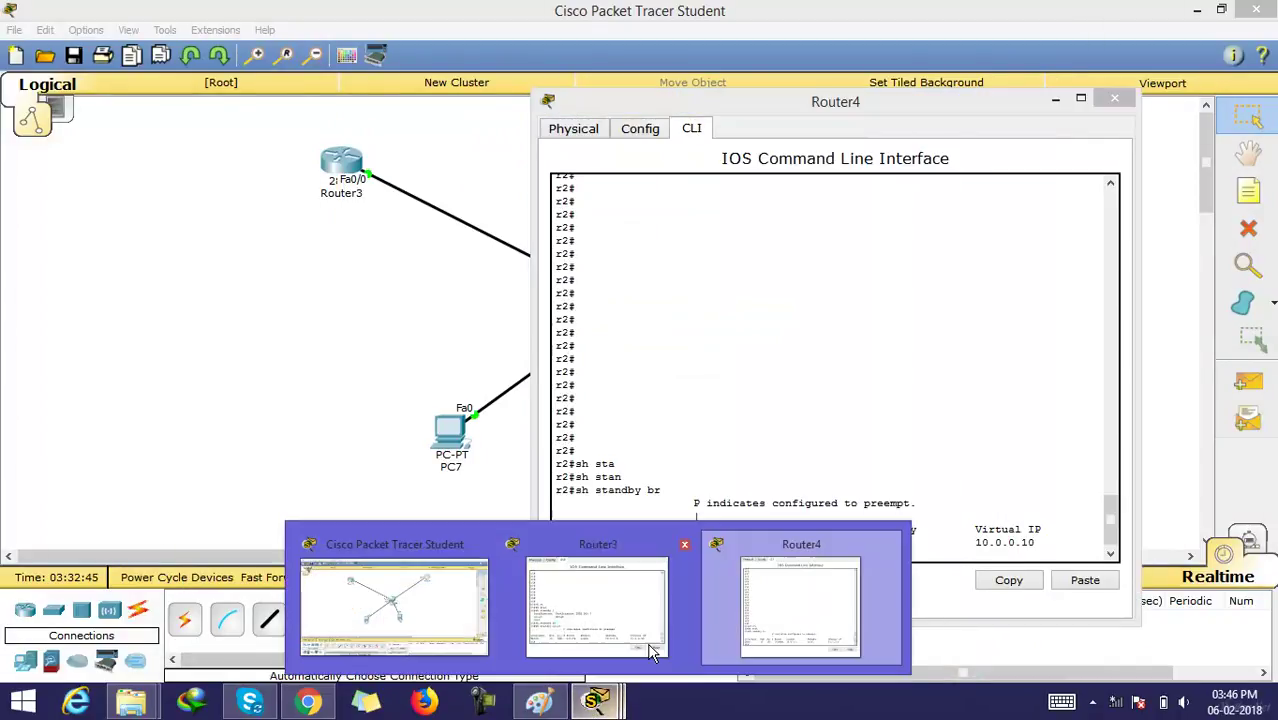
{"action": "left_click", "coordinate": [592, 595]}
{"action": "left_click_drag", "start_coordinate": [293, 133], "coordinate": [266, 132]}
{"action": "left_click_drag", "start_coordinate": [747, 114], "coordinate": [856, 57]}
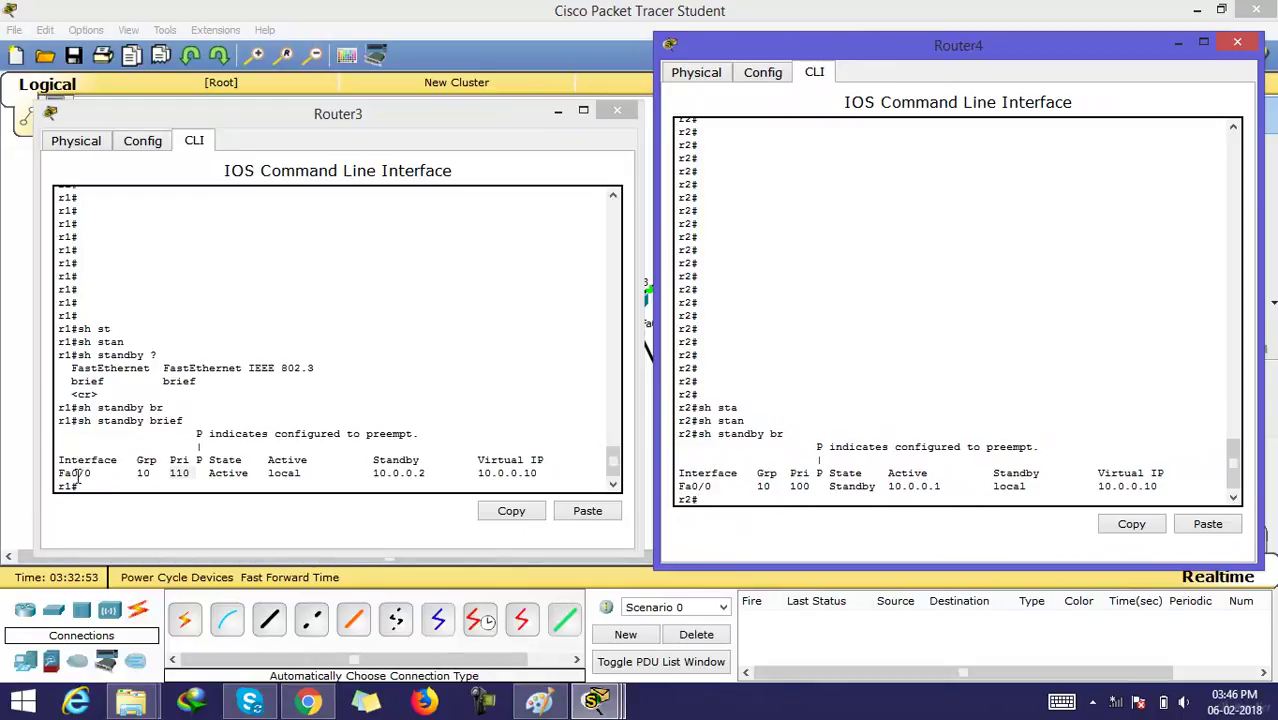
Compare the interface, group and priority in both routers' standby summaries, and check Router4's HSRP state.
{"action": "left_click", "coordinate": [121, 521]}
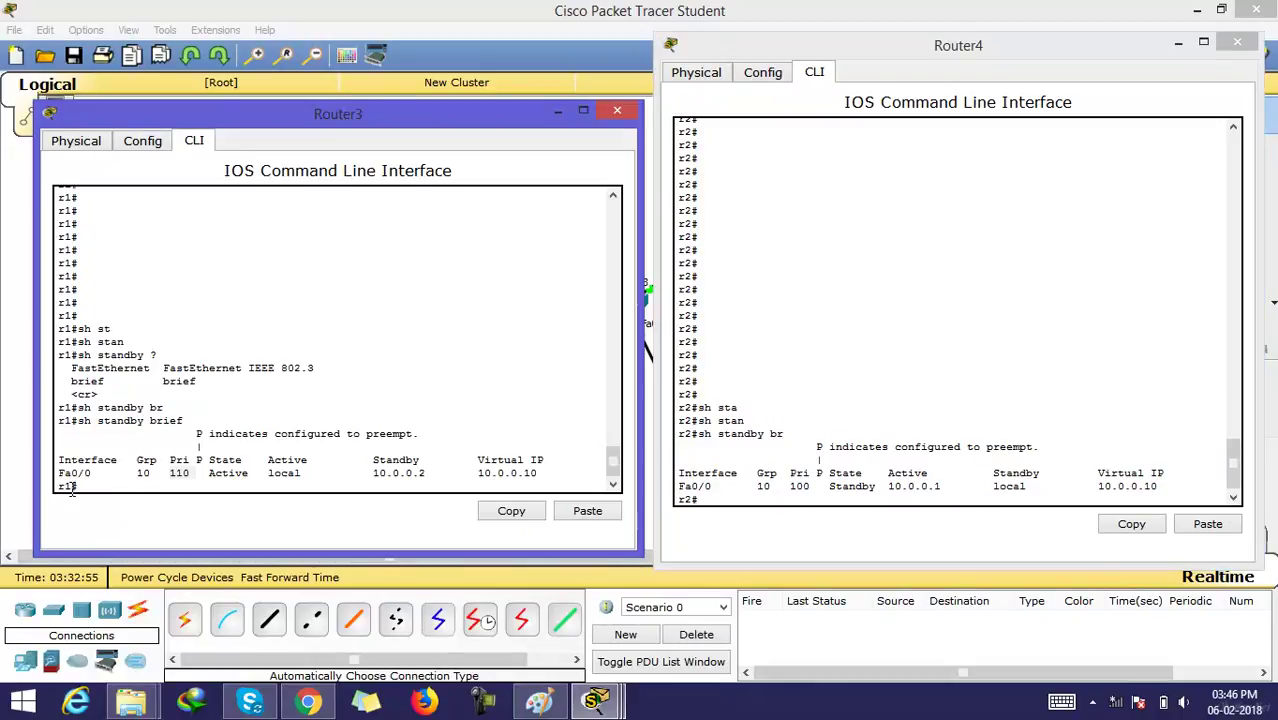
{"action": "double_click", "coordinate": [147, 476]}
{"action": "left_click_drag", "start_coordinate": [190, 476], "coordinate": [176, 478]}
{"action": "left_click", "coordinate": [794, 522]}
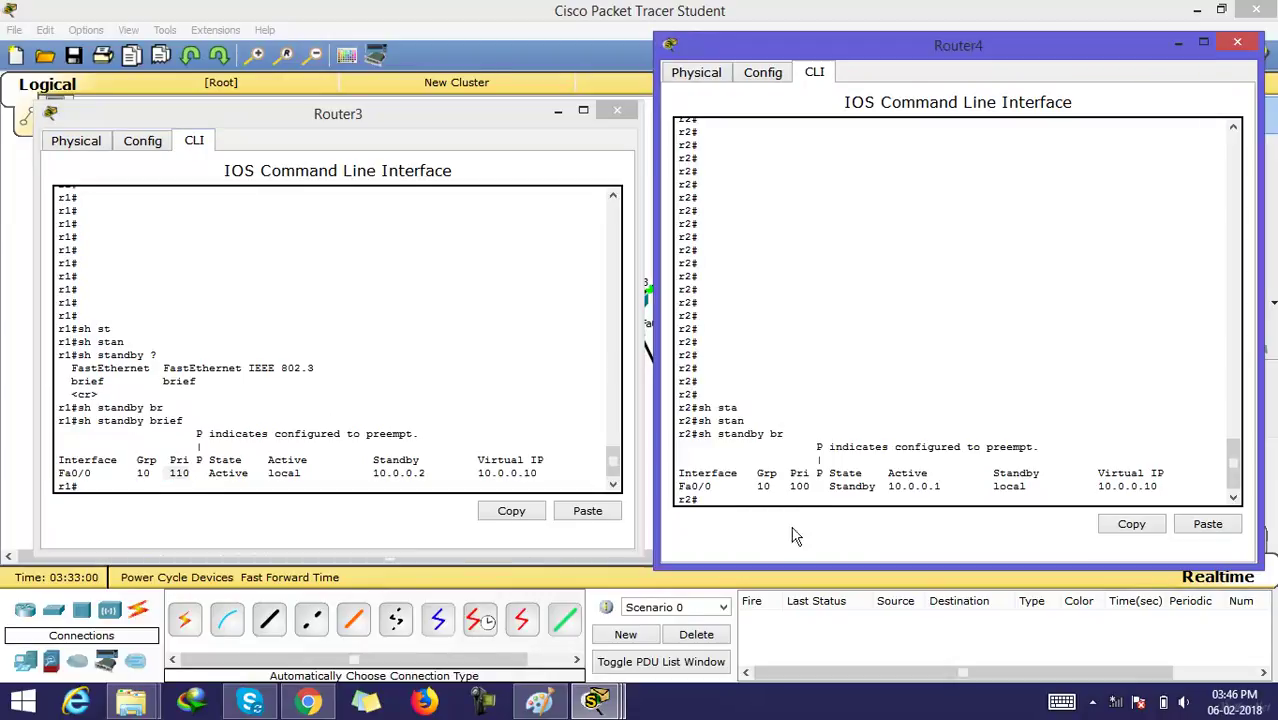
{"action": "left_click_drag", "start_coordinate": [724, 487], "coordinate": [682, 486]}
{"action": "double_click", "coordinate": [764, 486]}
{"action": "left_click_drag", "start_coordinate": [813, 486], "coordinate": [792, 487]}
{"action": "left_click", "coordinate": [870, 490]}
{"action": "left_click_drag", "start_coordinate": [876, 488], "coordinate": [822, 487]}
Check Router3's priority and state, and compare the virtual IP and standby entries in both routers' summaries.
{"action": "left_click_drag", "start_coordinate": [260, 477], "coordinate": [167, 477]}
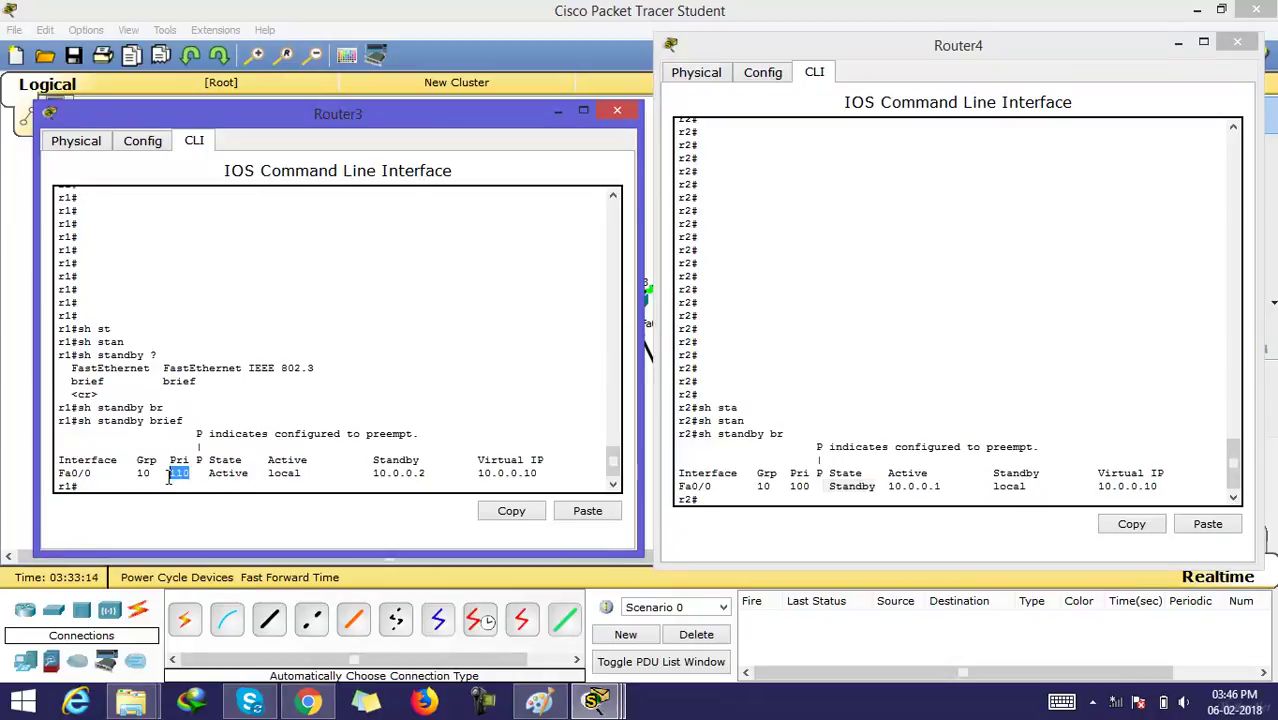
{"action": "left_click_drag", "start_coordinate": [257, 475], "coordinate": [203, 478]}
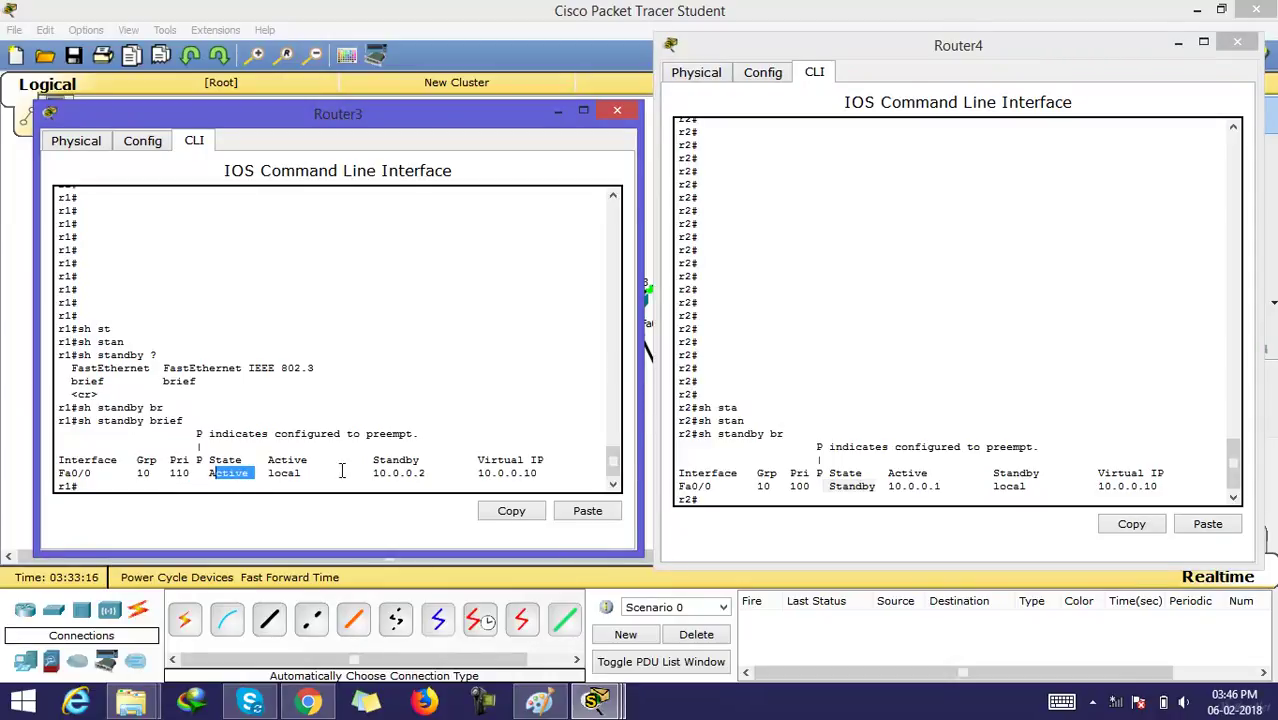
{"action": "left_click", "coordinate": [428, 478]}
{"action": "left_click_drag", "start_coordinate": [541, 472], "coordinate": [480, 478]}
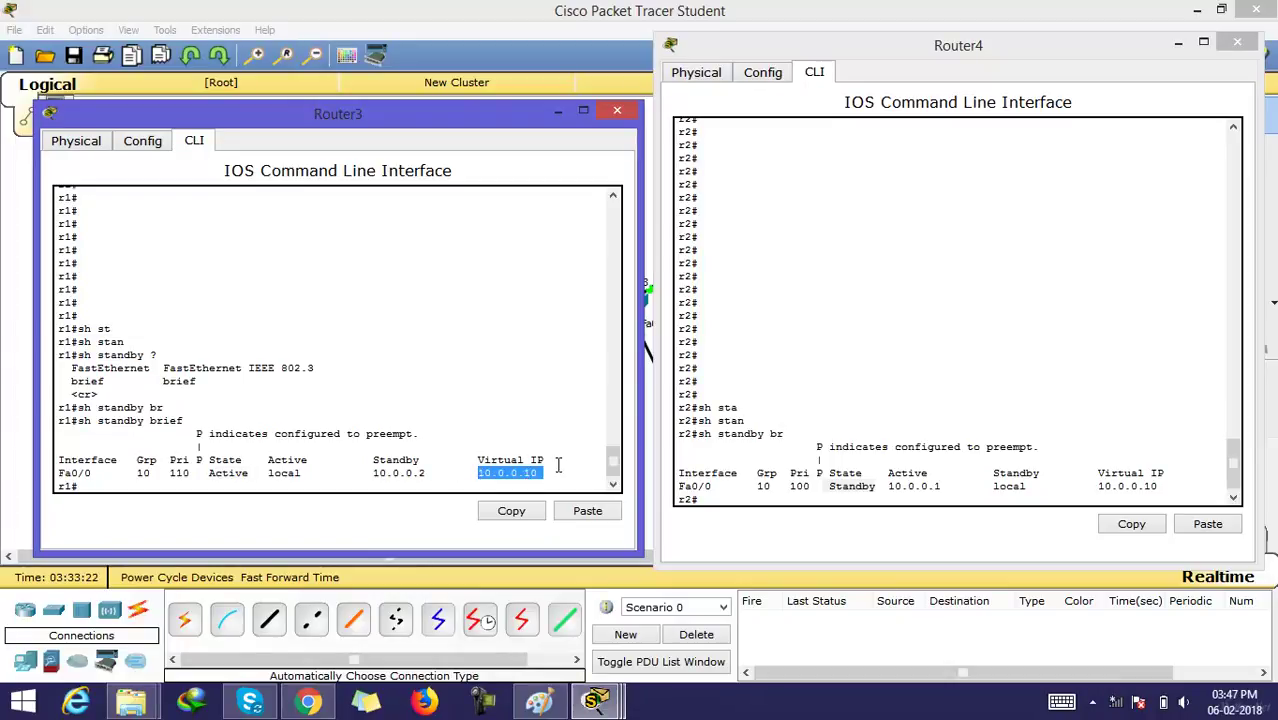
{"action": "left_click_drag", "start_coordinate": [1172, 487], "coordinate": [1094, 476]}
{"action": "left_click_drag", "start_coordinate": [424, 477], "coordinate": [376, 464]}
{"action": "left_click", "coordinate": [376, 474]}
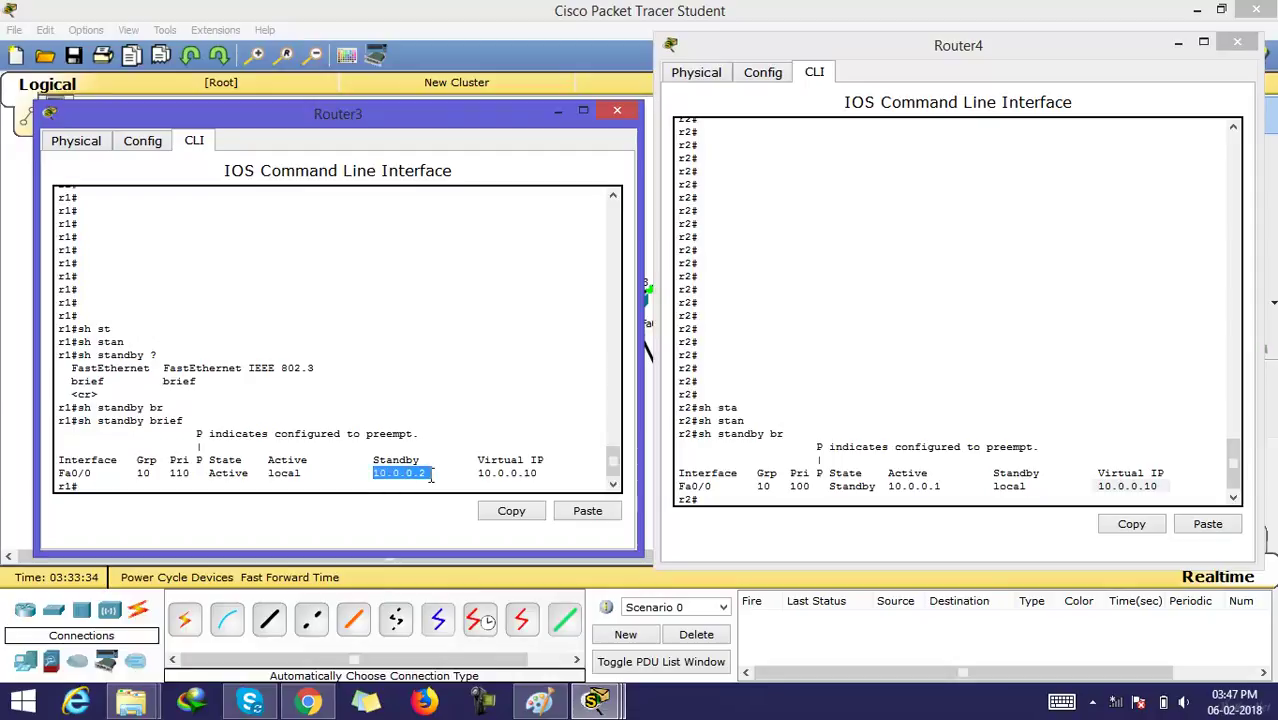
{"action": "left_click", "coordinate": [995, 495]}
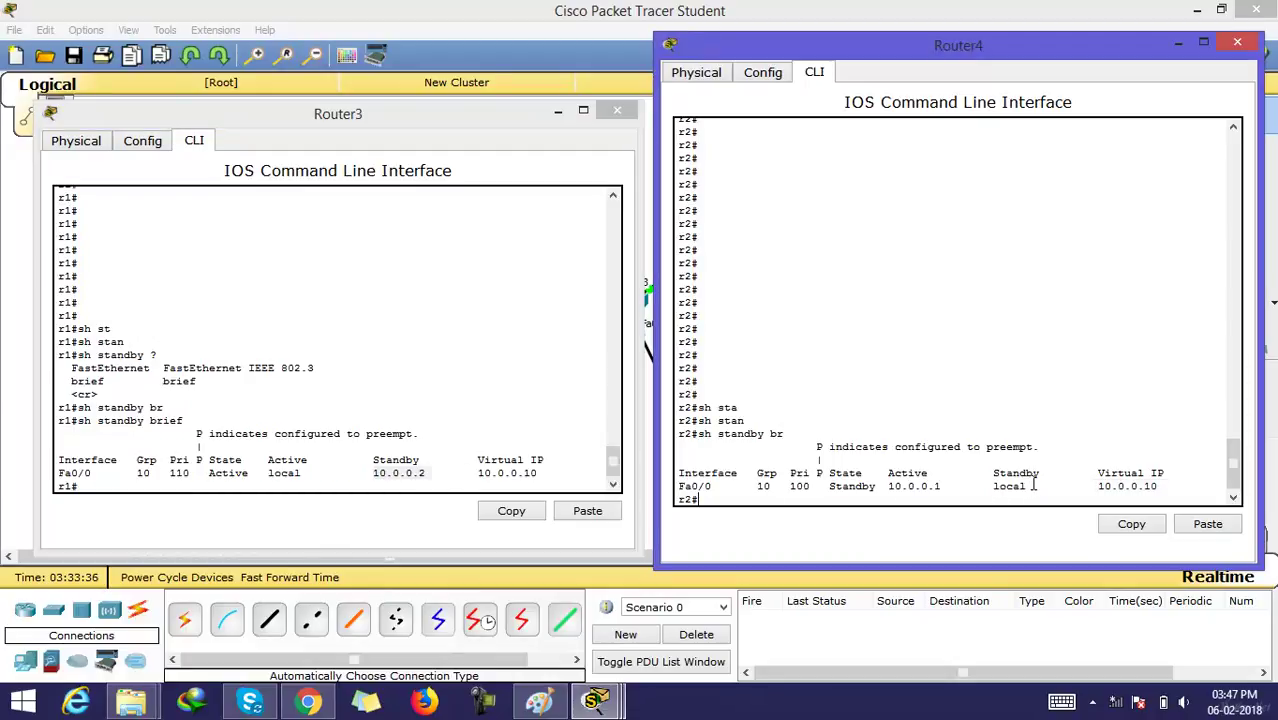
{"action": "left_click_drag", "start_coordinate": [1034, 486], "coordinate": [979, 486]}
{"action": "left_click", "coordinate": [1044, 486]}
Add blank prompt lines on Router4 and display its detailed HSRP status with sh standby.
{"action": "key", "text": "Return"}
{"action": "key", "text": "Return"}
{"action": "key", "text": "Return"}
{"action": "key", "text": "Return"}
{"action": "key", "text": "Return"}
{"action": "key", "text": "Return"}
{"action": "key", "text": "Return"}
{"action": "key", "text": "Return"}
{"action": "key", "text": "Return"}
{"action": "key", "text": "Return"}
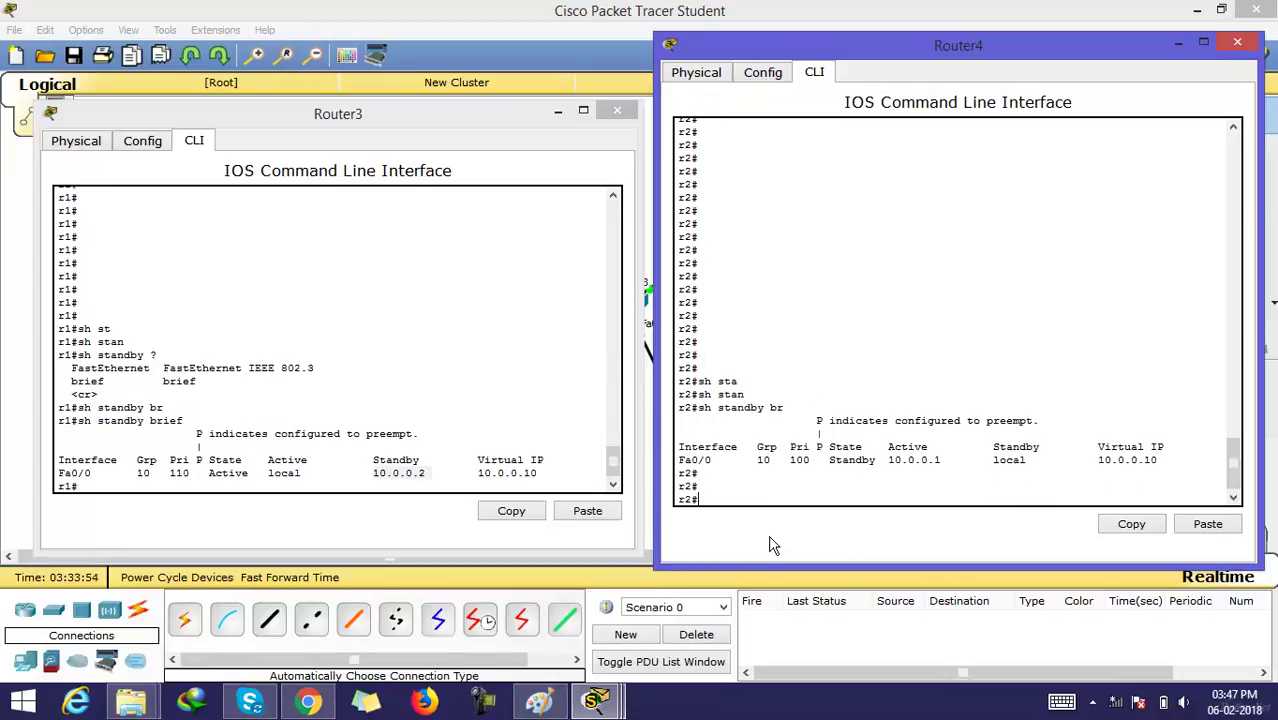
{"action": "key", "text": "Up"}
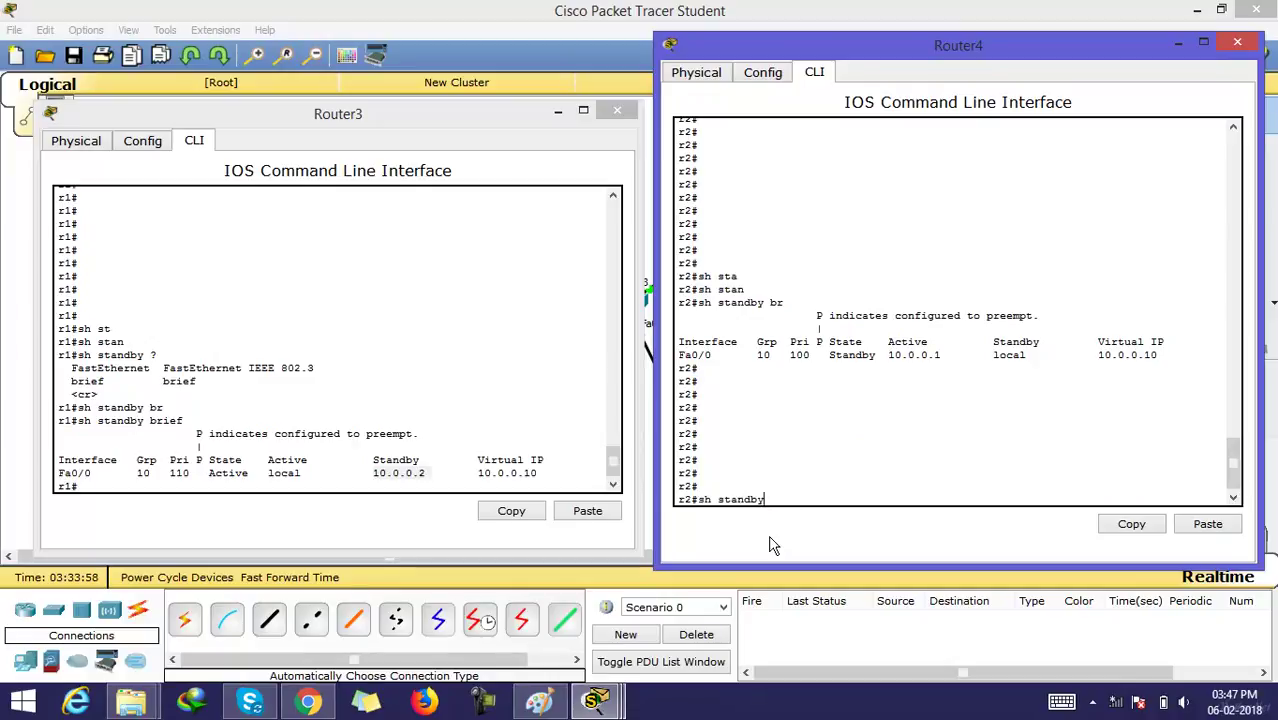
{"action": "key", "text": "Return"}
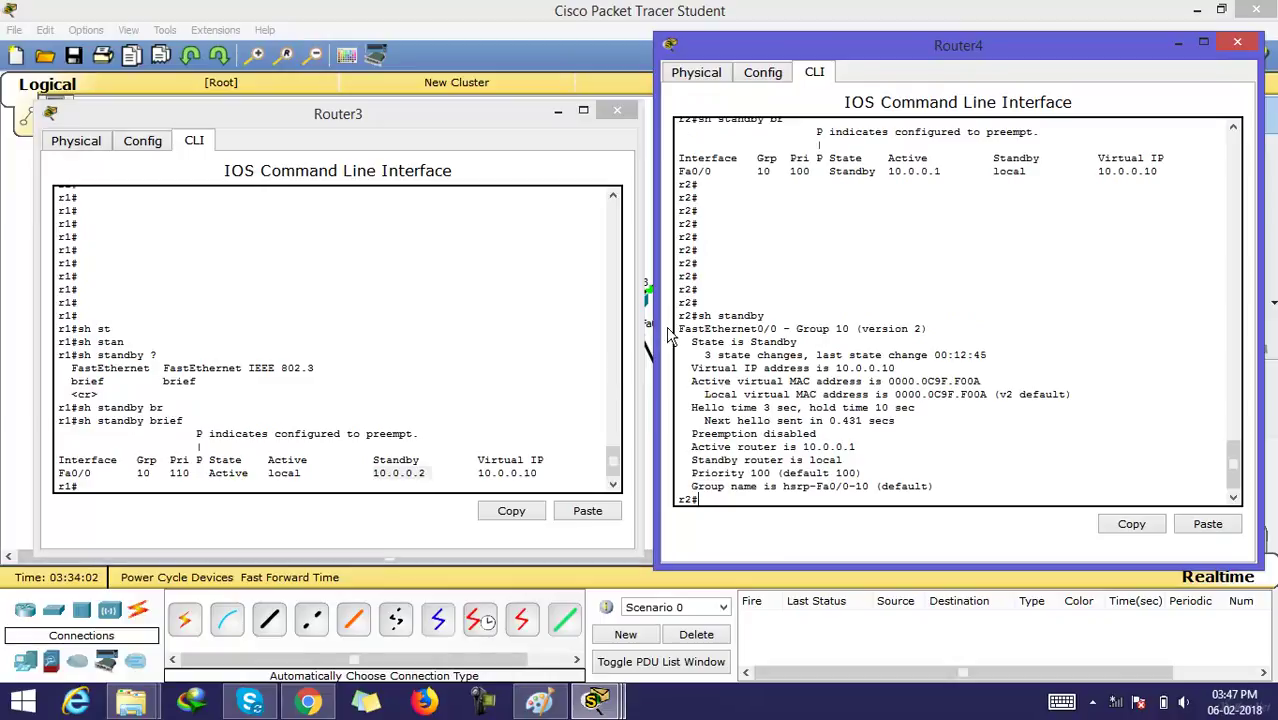
Examine the detailed FastEthernet0/0 group 10 output on Router4 through to its last line.
{"action": "left_click_drag", "start_coordinate": [680, 322], "coordinate": [766, 327]}
{"action": "left_click", "coordinate": [1243, 466]}
{"action": "left_click_drag", "start_coordinate": [1243, 466], "coordinate": [1240, 462]}
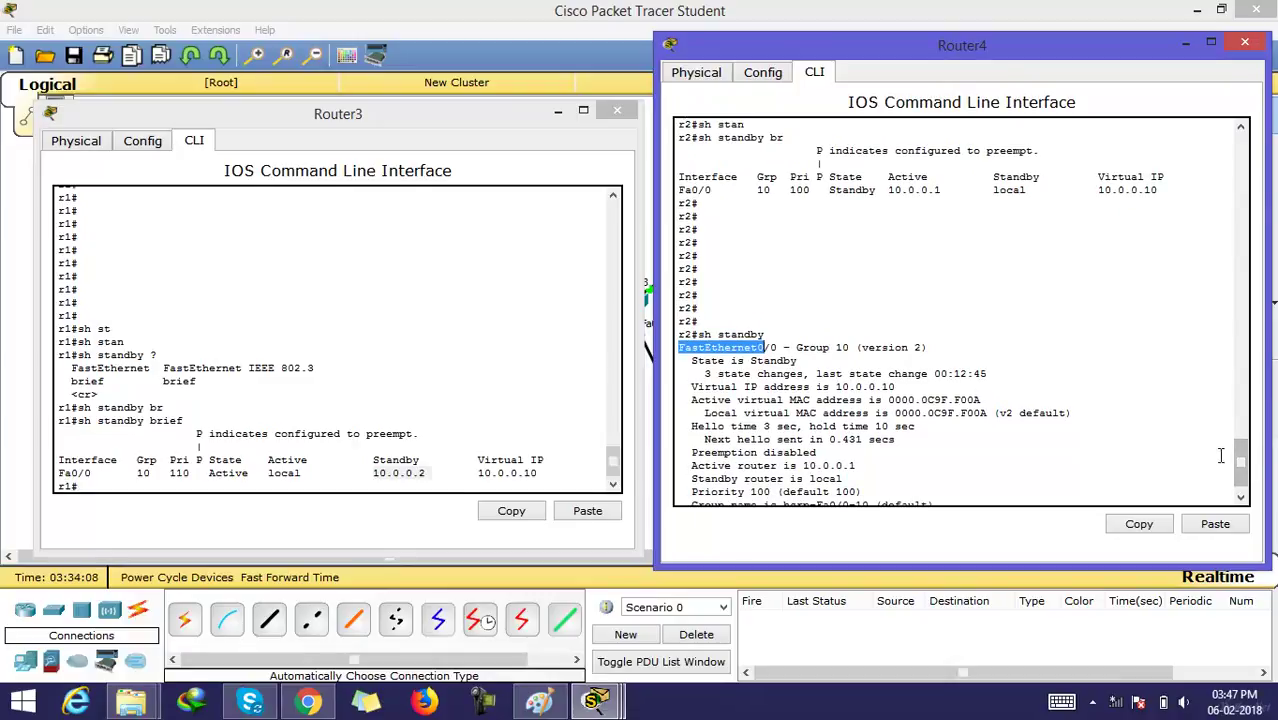
{"action": "left_click_drag", "start_coordinate": [1243, 465], "coordinate": [1240, 485]}
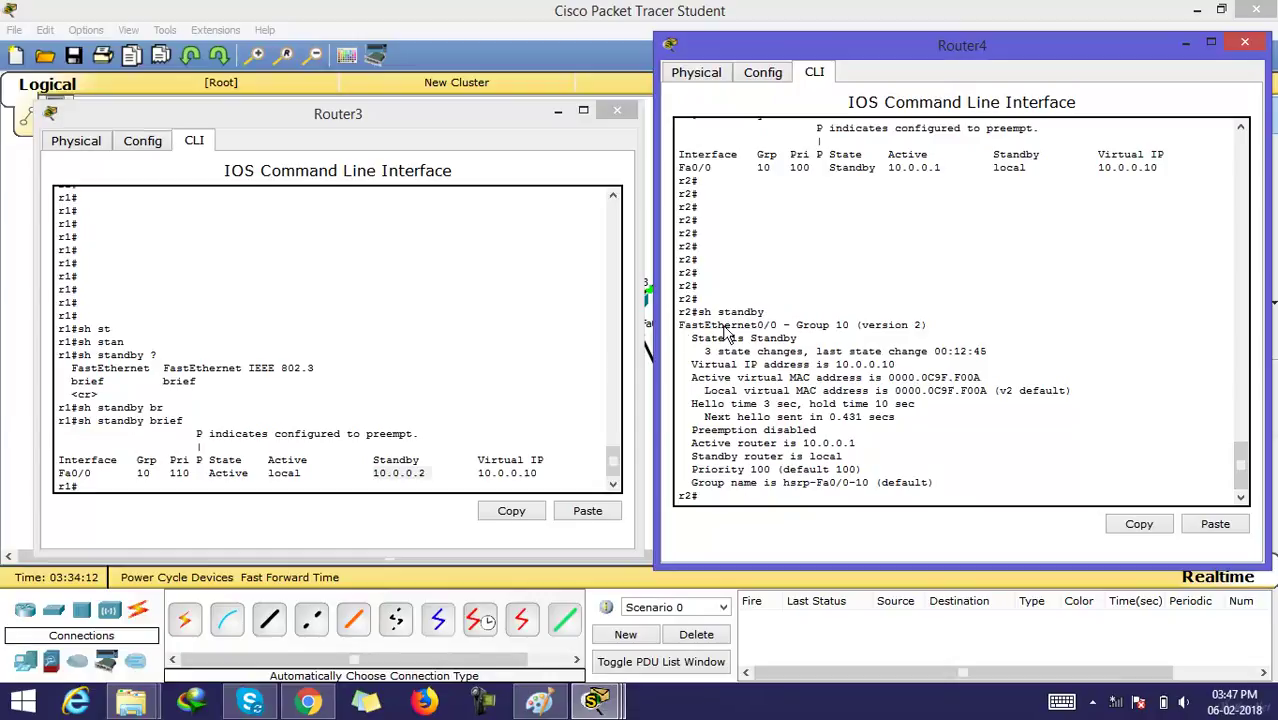
Check the group, HSRP state, virtual IP address, and active and local virtual MAC addresses in Router4's detailed standby output.
{"action": "left_click_drag", "start_coordinate": [792, 325], "coordinate": [851, 325]}
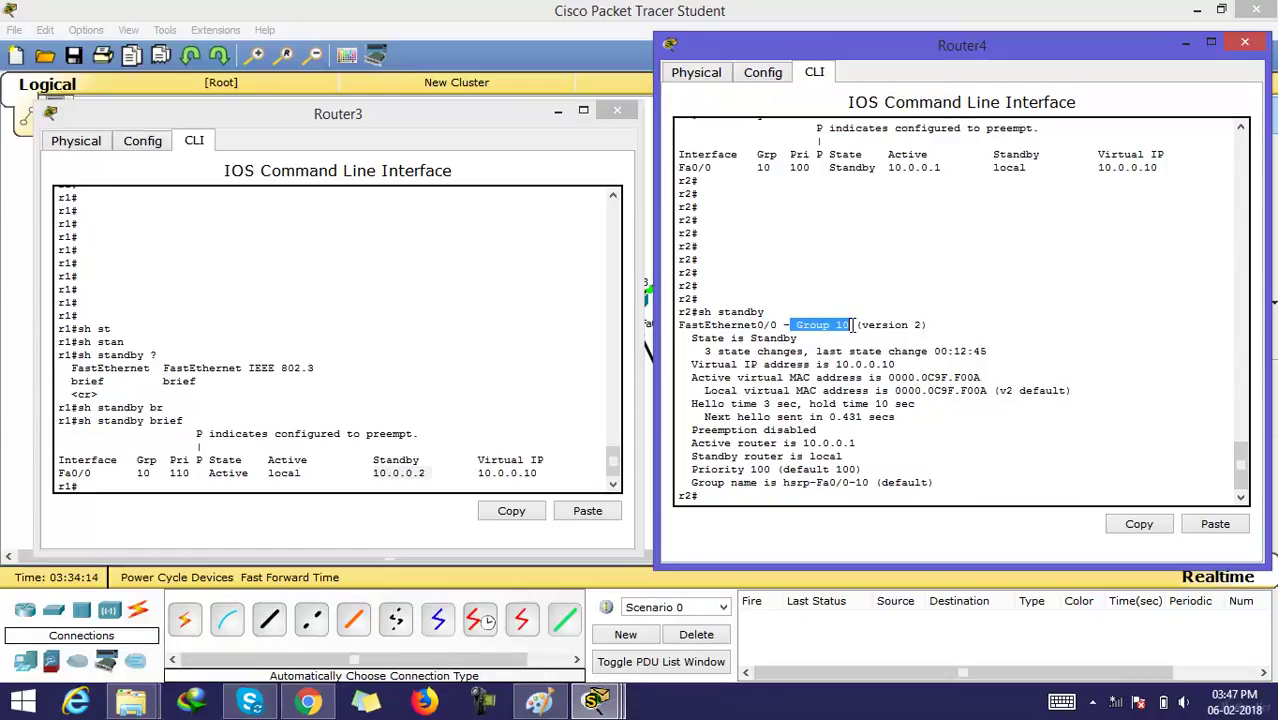
{"action": "left_click_drag", "start_coordinate": [684, 337], "coordinate": [795, 338]}
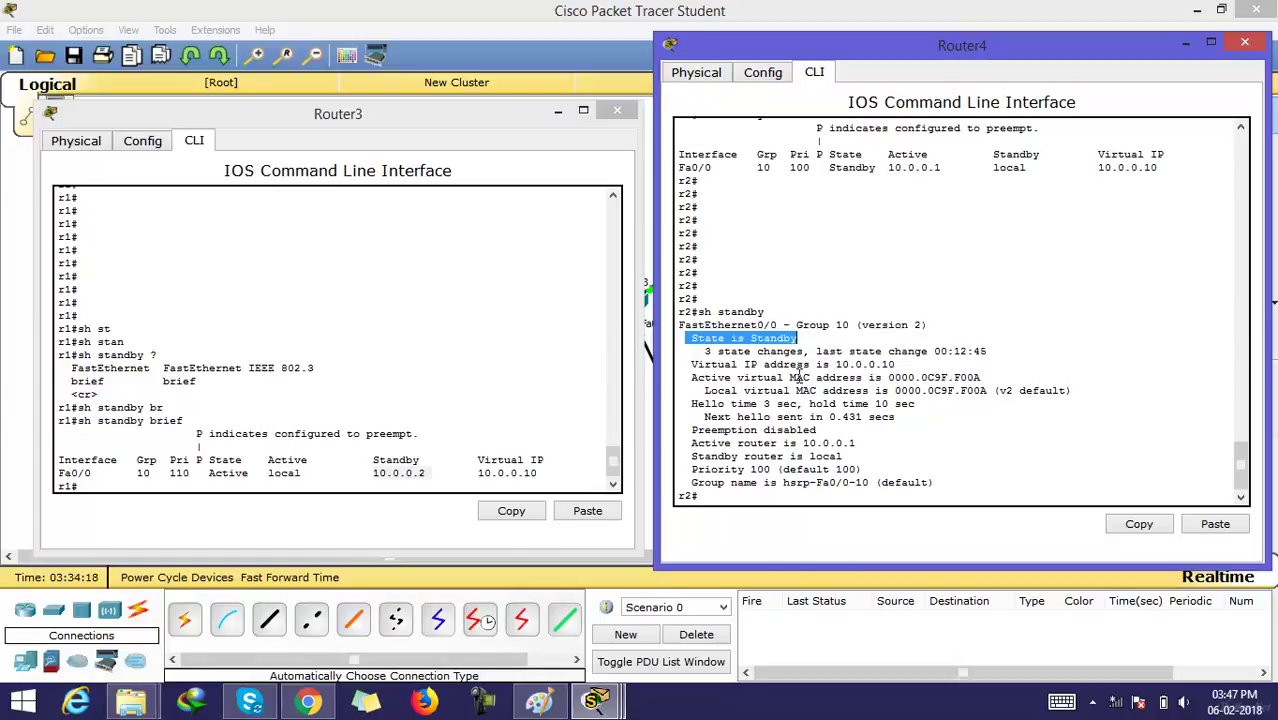
{"action": "left_click_drag", "start_coordinate": [691, 364], "coordinate": [892, 364]}
{"action": "left_click_drag", "start_coordinate": [691, 377], "coordinate": [987, 377]}
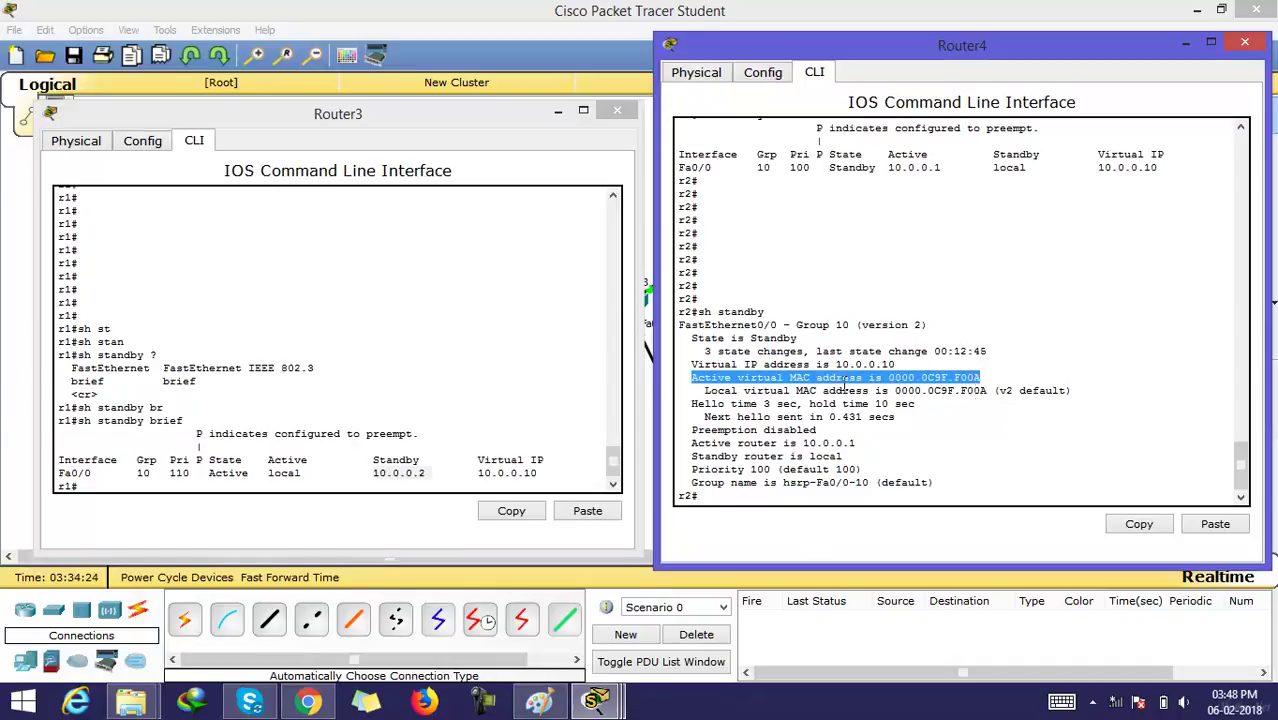
{"action": "left_click_drag", "start_coordinate": [704, 391], "coordinate": [988, 392]}
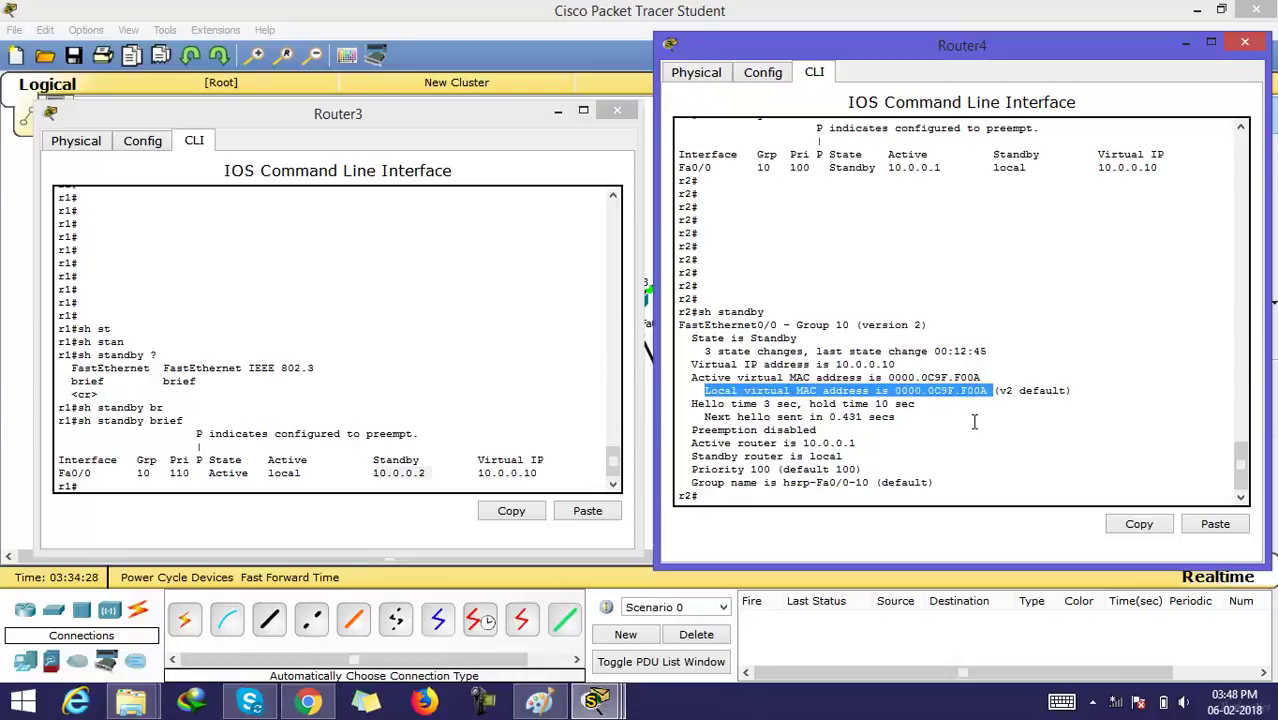
Check the hello and hold timers, active and standby routers, and priority in Router4's detailed standby output.
{"action": "left_click_drag", "start_coordinate": [766, 404], "coordinate": [914, 405]}
{"action": "left_click_drag", "start_coordinate": [705, 412], "coordinate": [891, 416]}
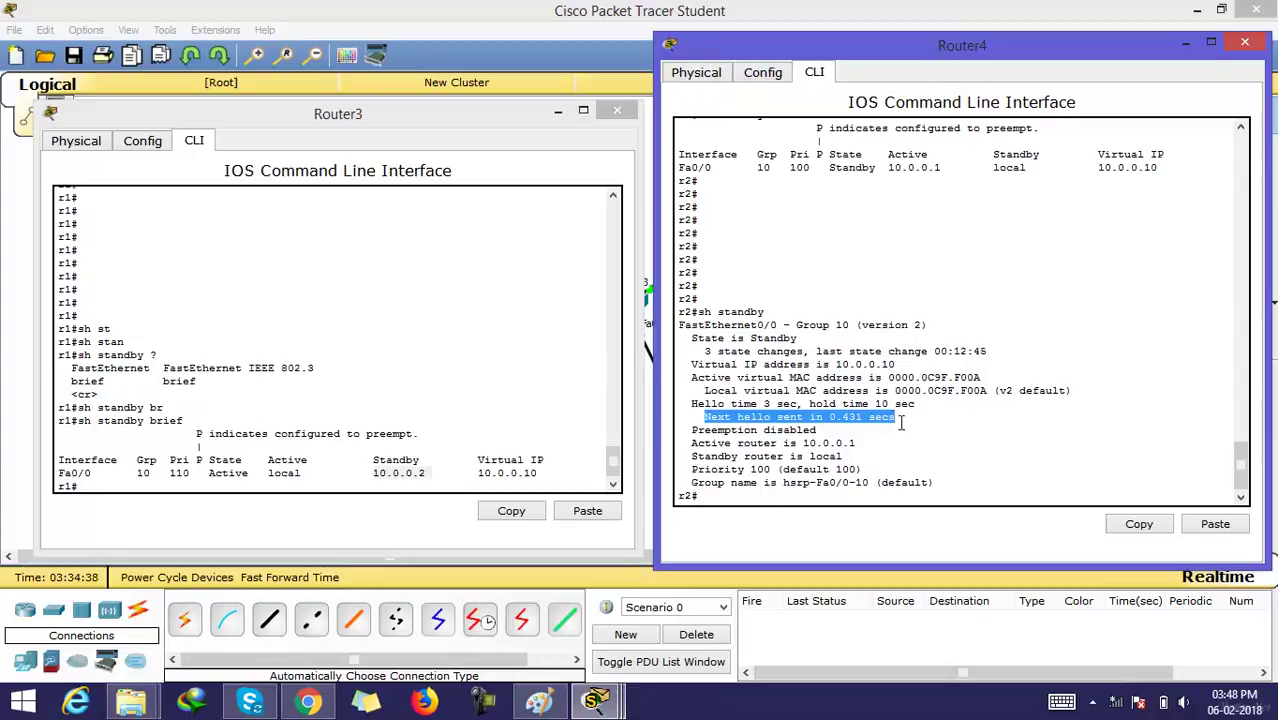
{"action": "left_click", "coordinate": [896, 420]}
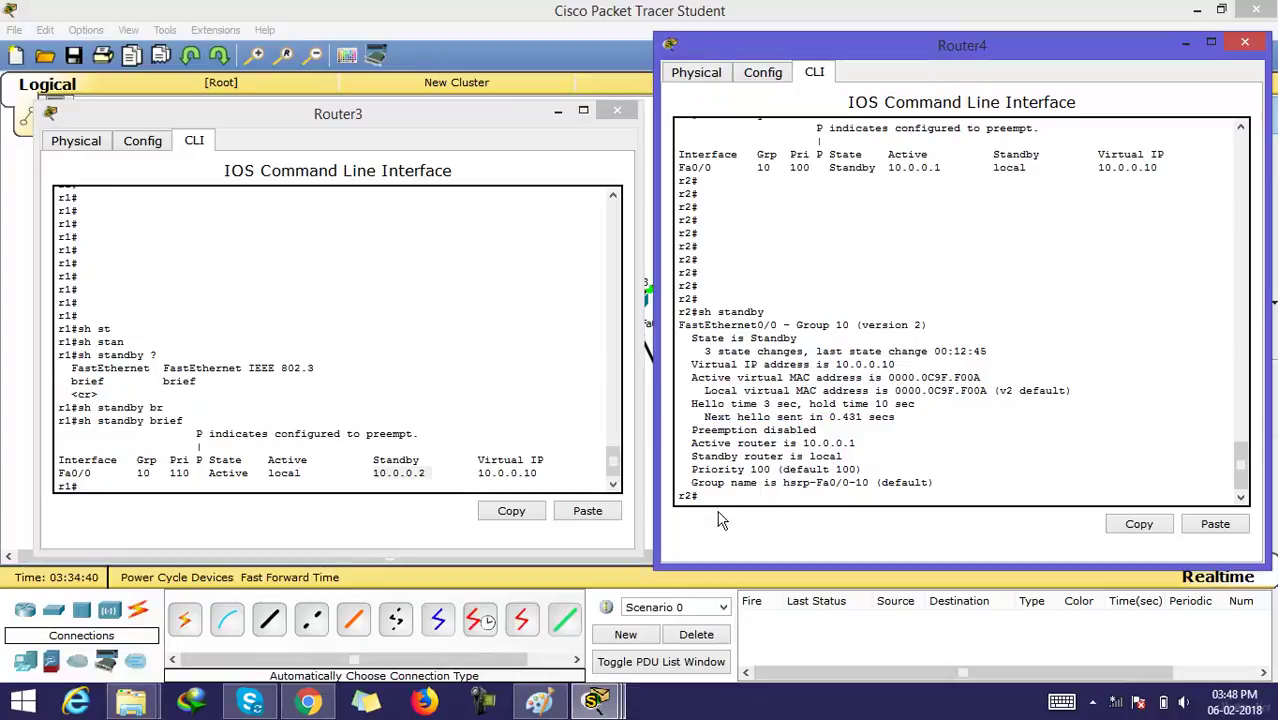
{"action": "left_click_drag", "start_coordinate": [687, 447], "coordinate": [859, 445]}
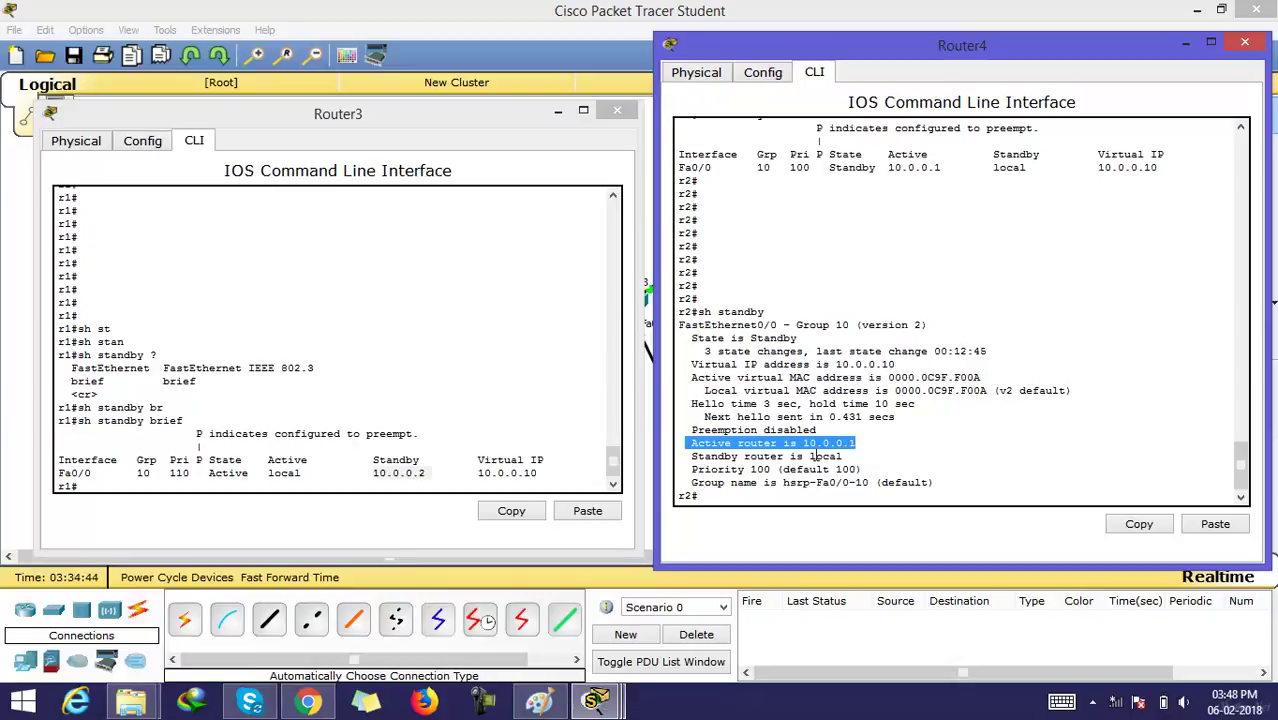
{"action": "left_click_drag", "start_coordinate": [684, 456], "coordinate": [849, 456]}
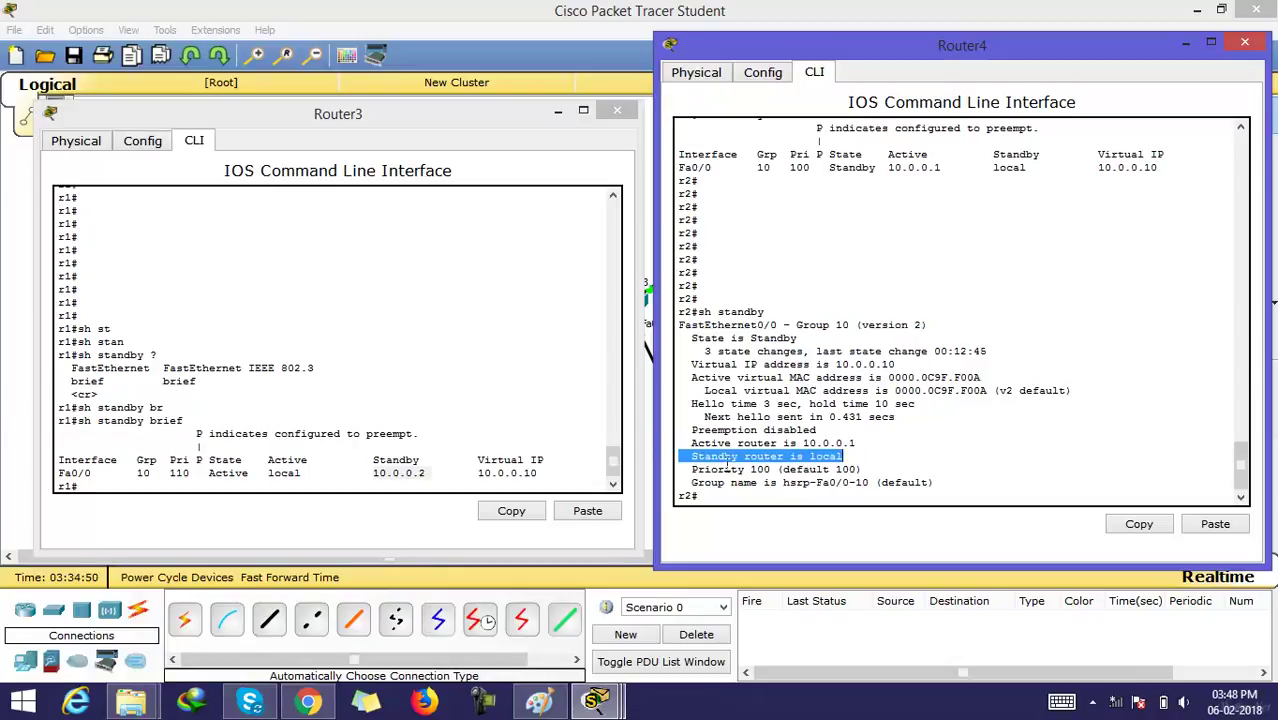
{"action": "left_click_drag", "start_coordinate": [688, 468], "coordinate": [773, 468]}
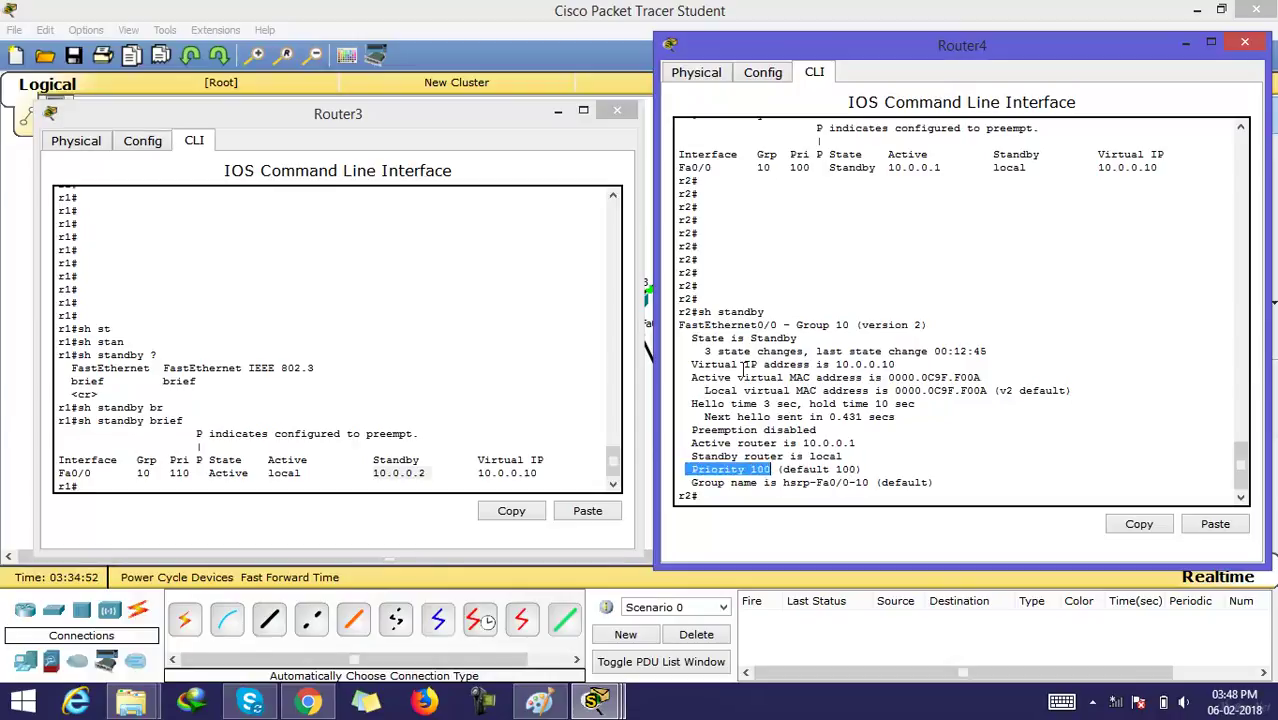
{"action": "left_click_drag", "start_coordinate": [857, 468], "coordinate": [781, 468]}
Display Router3's detailed HSRP status with sh standby.
{"action": "left_click", "coordinate": [572, 482]}
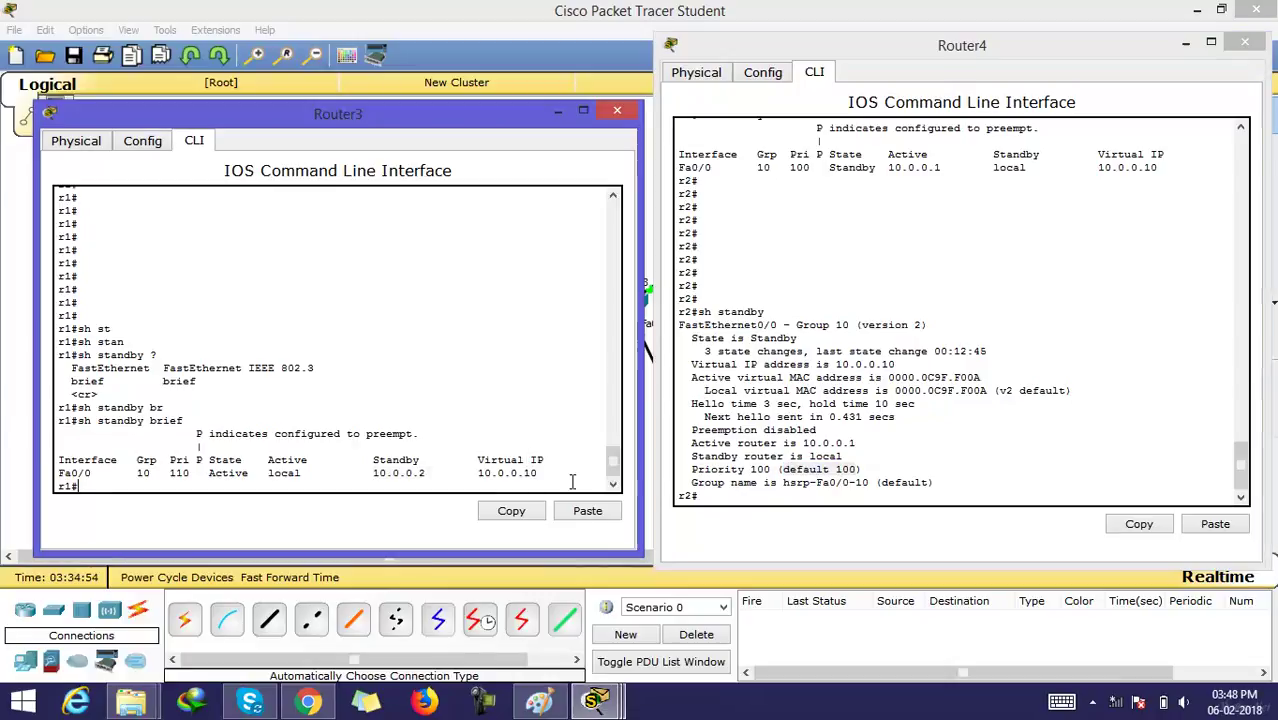
{"action": "key", "text": "Up"}
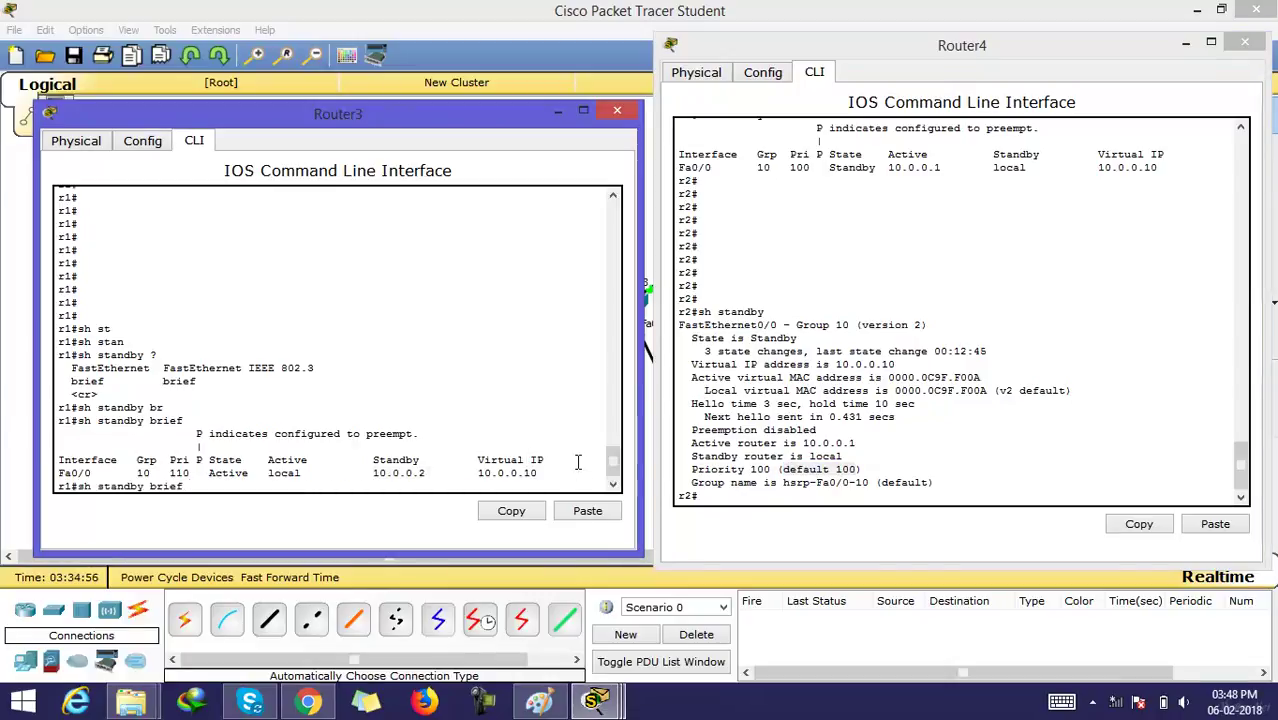
{"action": "key", "text": "BackSpace"}
{"action": "key", "text": "Return"}
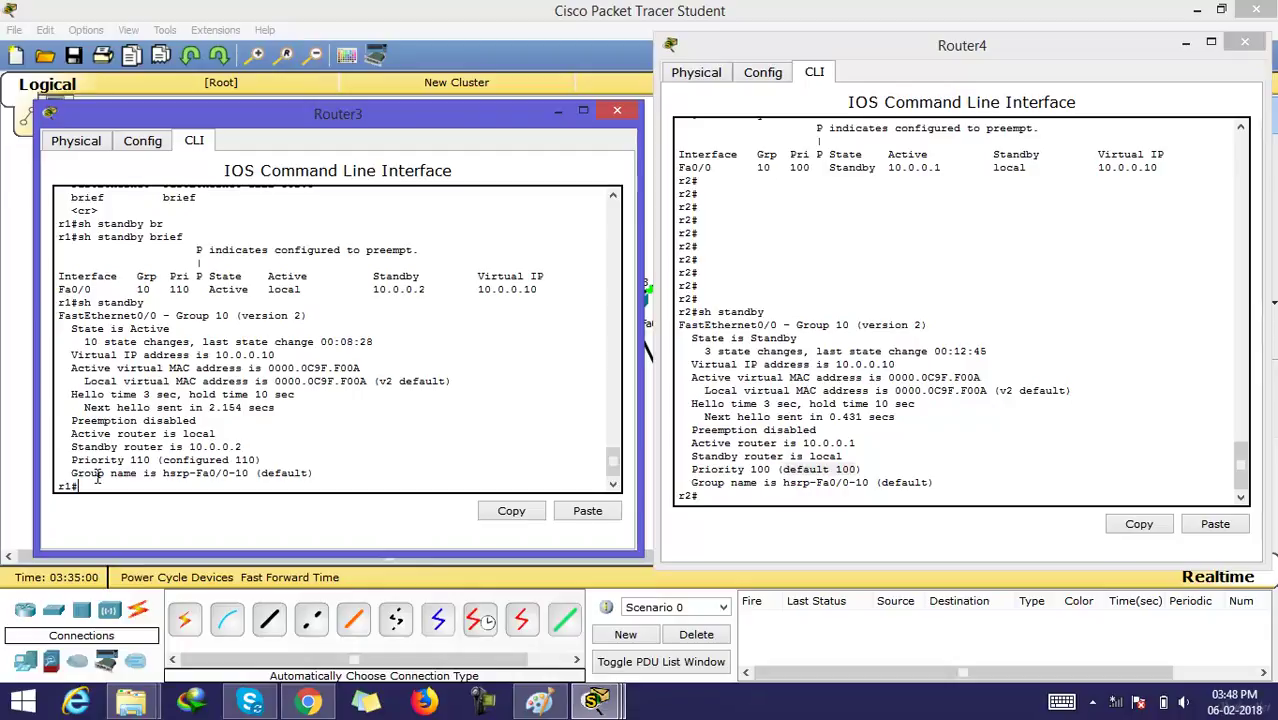
Examine the active router, standby router, priority and group name in Router3's detailed standby output.
{"action": "left_click_drag", "start_coordinate": [65, 433], "coordinate": [216, 434]}
{"action": "left_click_drag", "start_coordinate": [69, 447], "coordinate": [251, 443]}
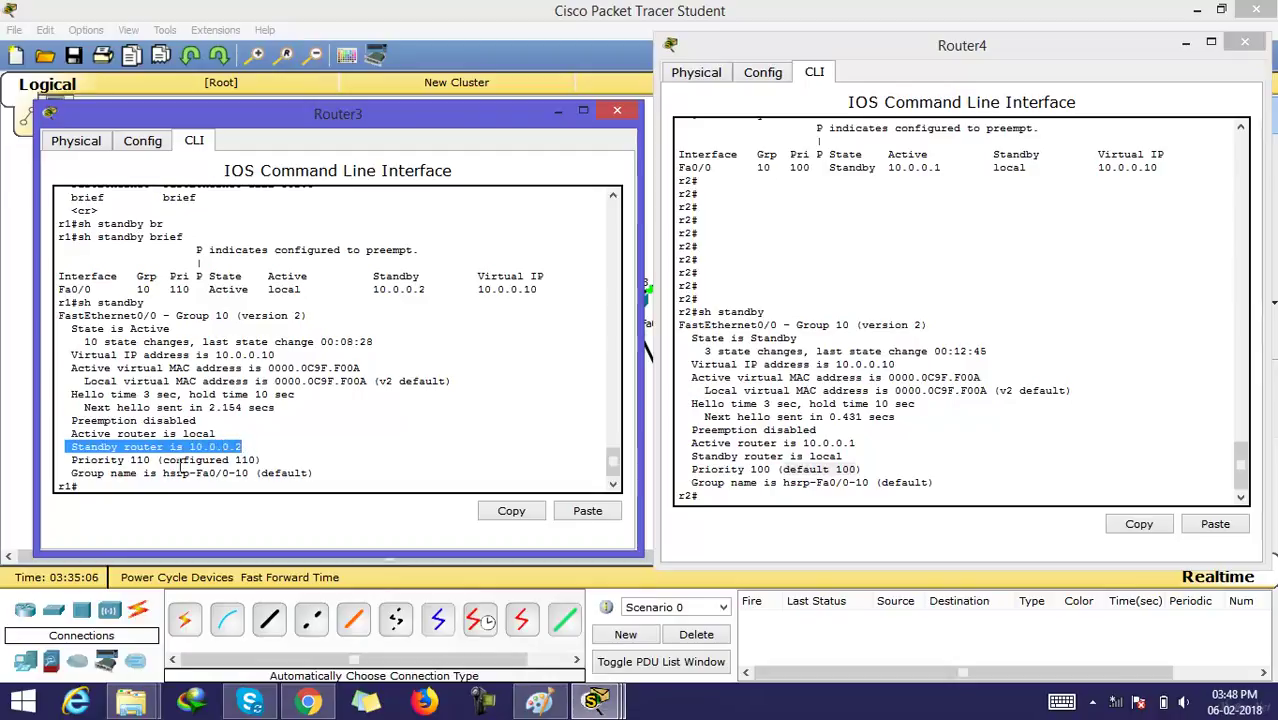
{"action": "left_click_drag", "start_coordinate": [60, 460], "coordinate": [152, 460]}
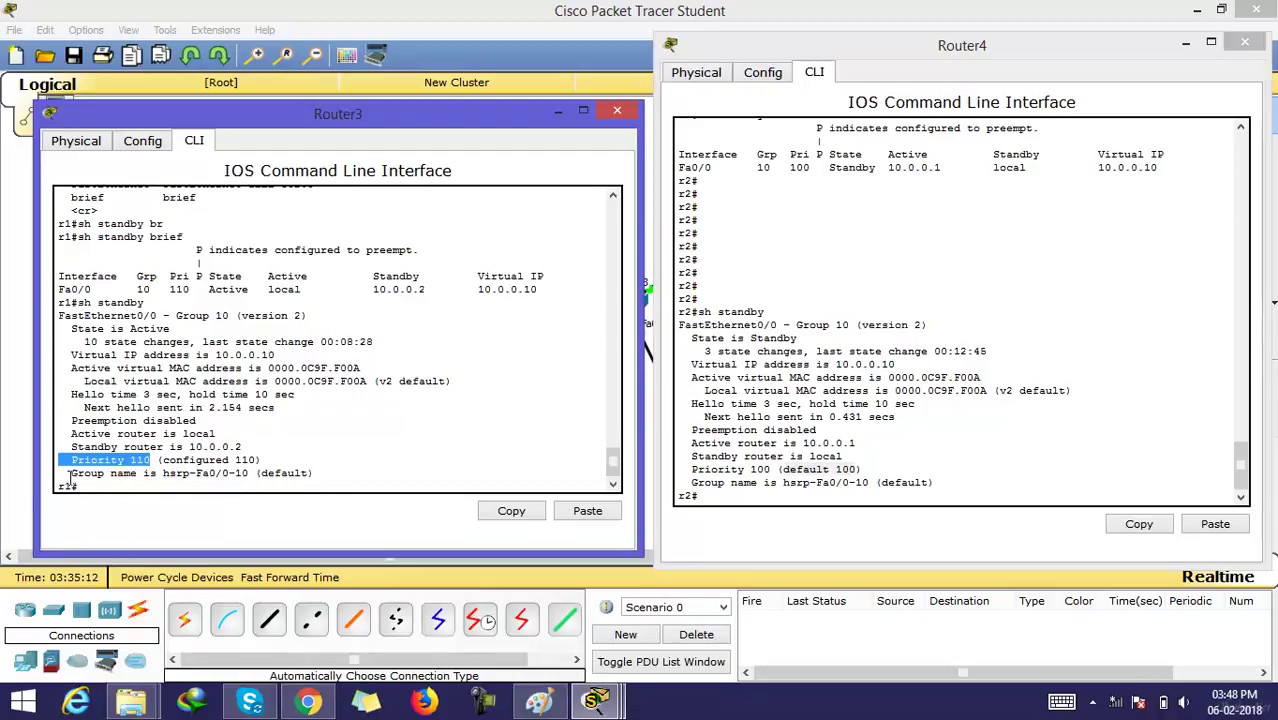
{"action": "left_click_drag", "start_coordinate": [314, 474], "coordinate": [150, 476]}
{"action": "left_click", "coordinate": [156, 478]}
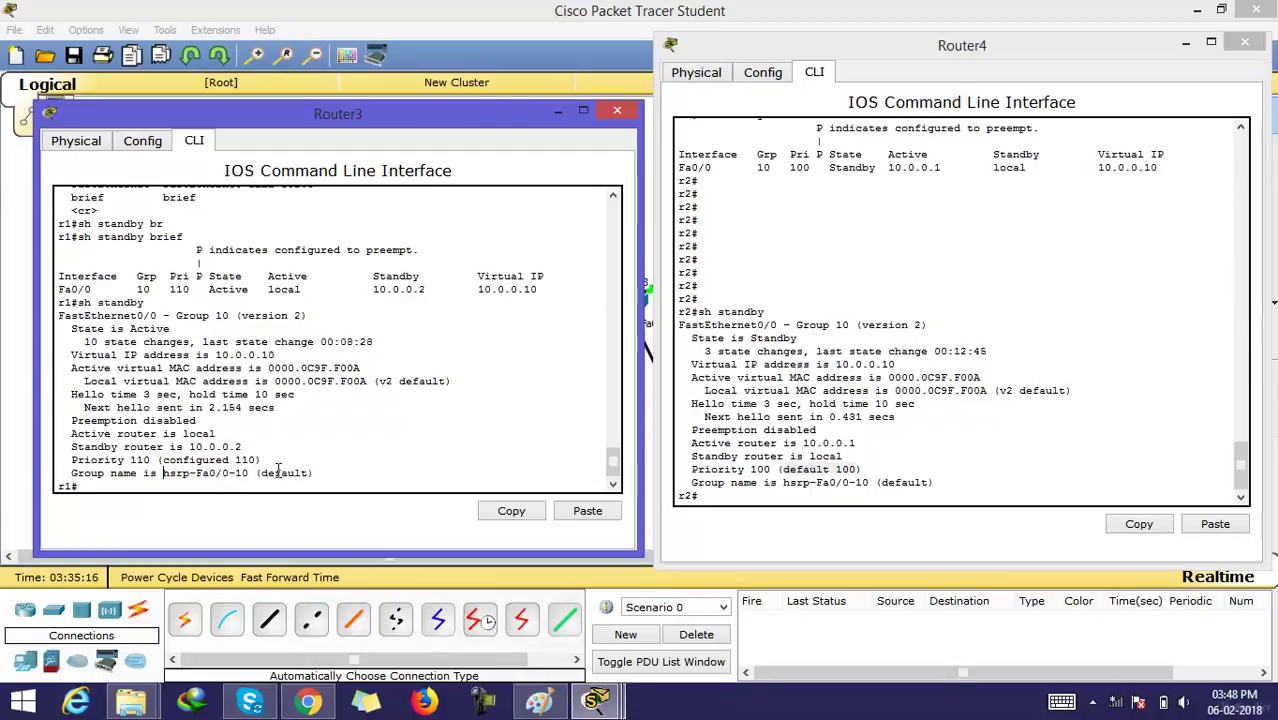
{"action": "left_click_drag", "start_coordinate": [318, 474], "coordinate": [168, 474]}
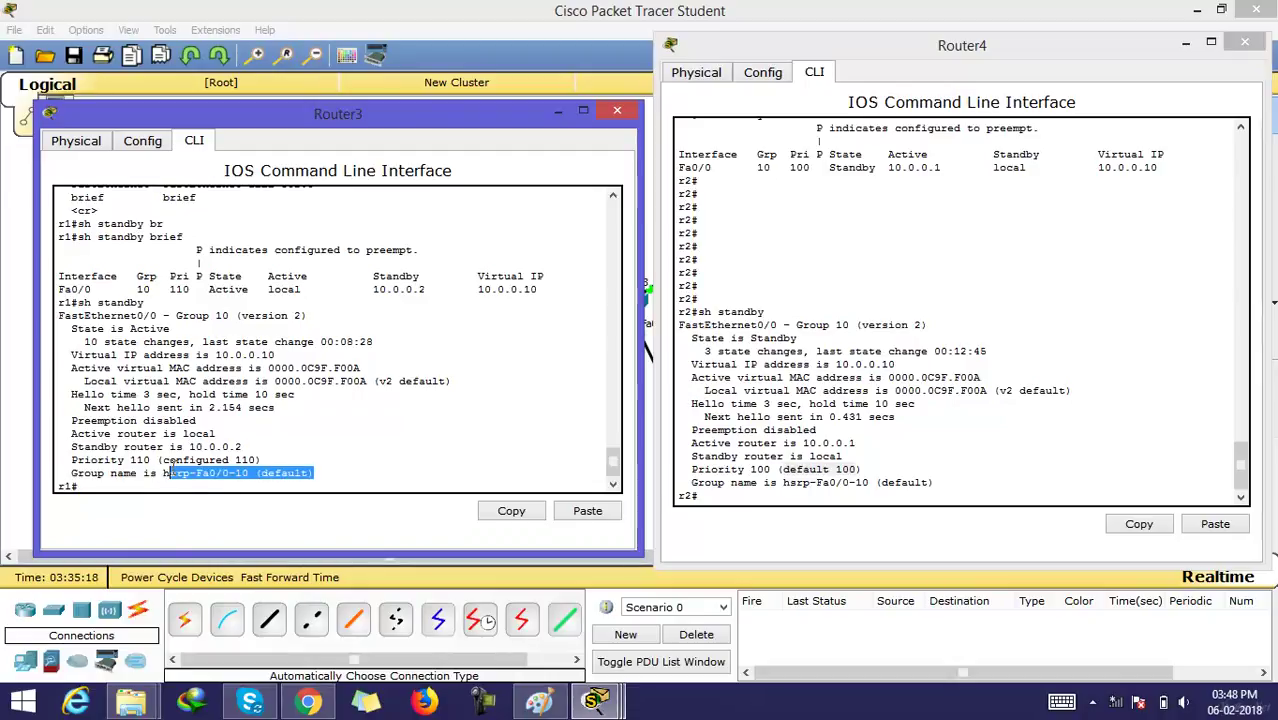
{"action": "left_click", "coordinate": [316, 476]}
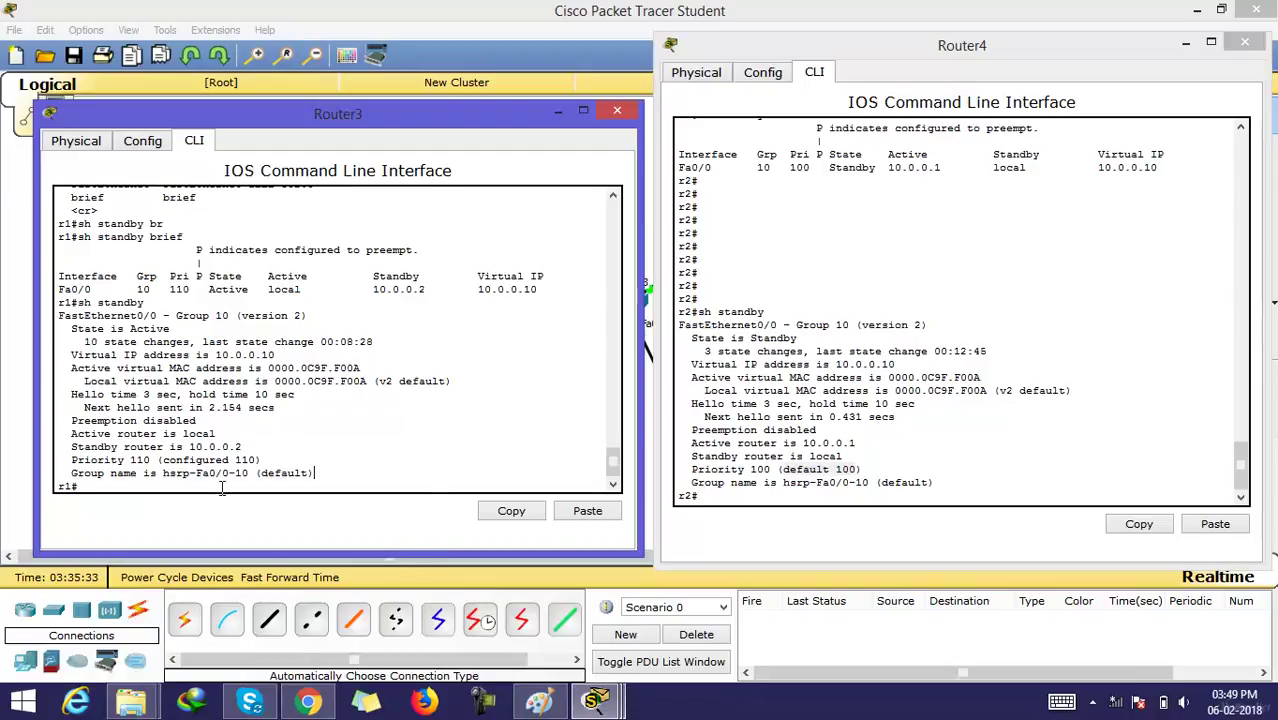
Add a run of blank r1# prompt lines below Router3's standby output.
{"action": "key", "text": "Return"}
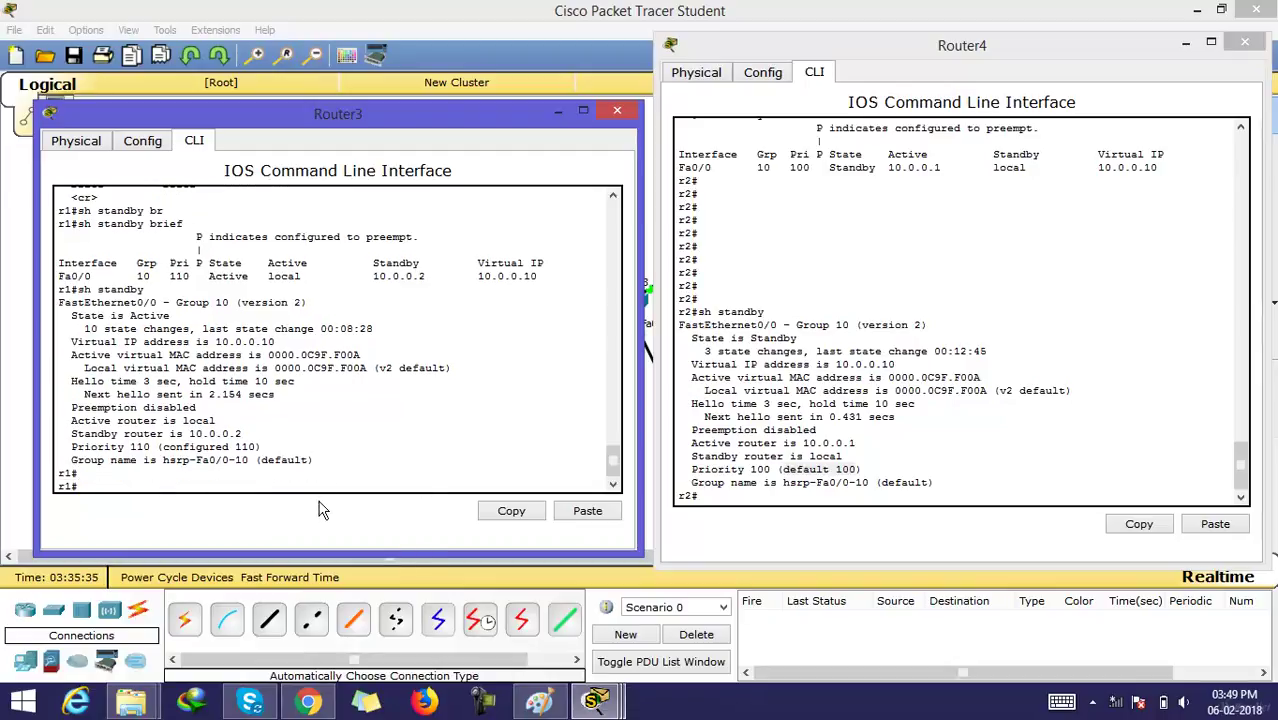
{"action": "key", "text": "Return"}
{"action": "key", "text": "Return"}
{"action": "key", "text": "Return"}
{"action": "key", "text": "Return"}
{"action": "key", "text": "Return"}
{"action": "key", "text": "Return"}
{"action": "key", "text": "Return"}
{"action": "key", "text": "Return"}
{"action": "key", "text": "Return"}
{"action": "key", "text": "Return"}
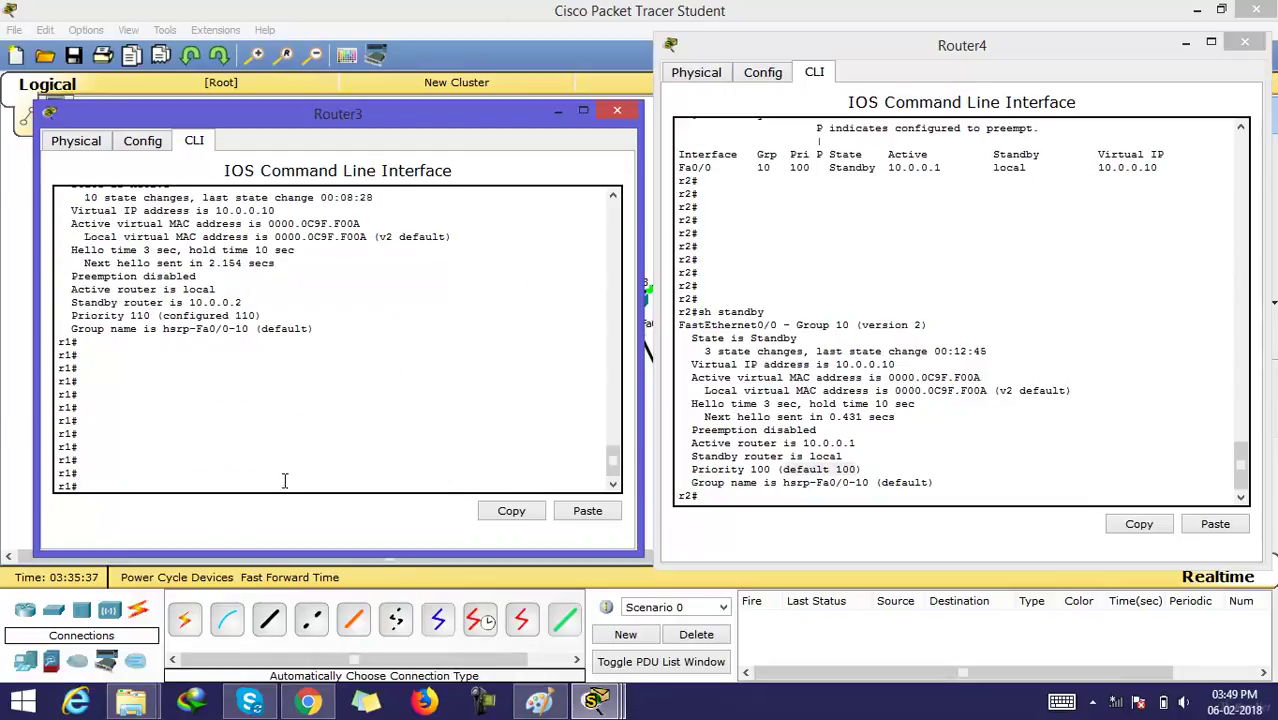